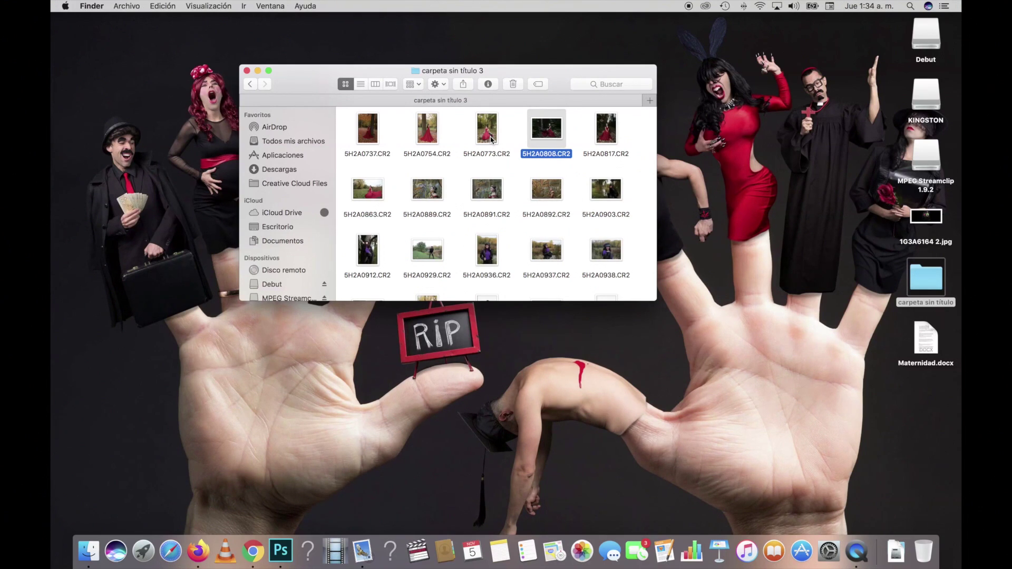
Step: Open the raw photo 5H2A0773.CR2 from Finder in Camera Raw
double_click(490, 138)
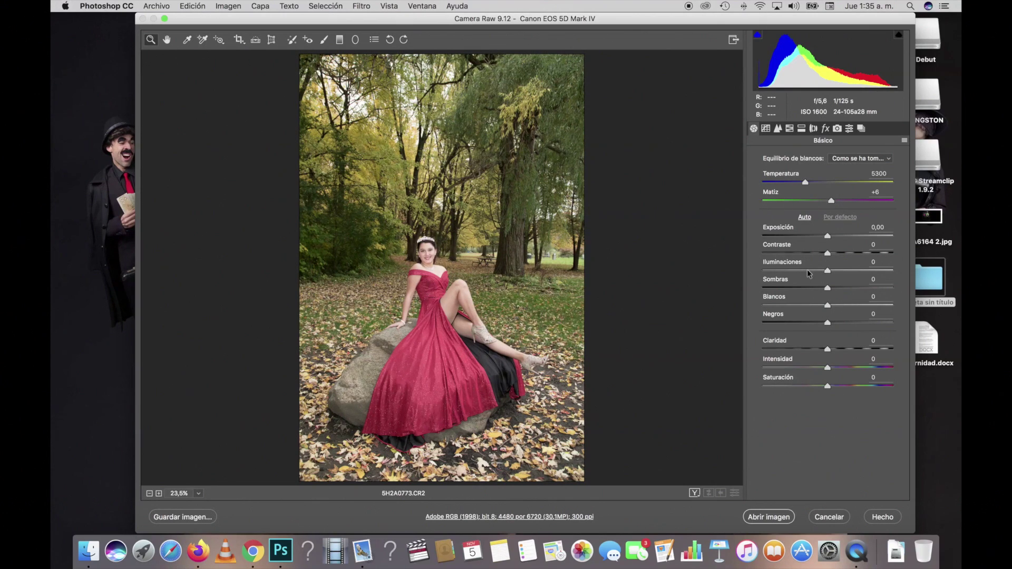
Step: Set Basic highlights to -22, whites to -44 and vibrance to +5
click(812, 271)
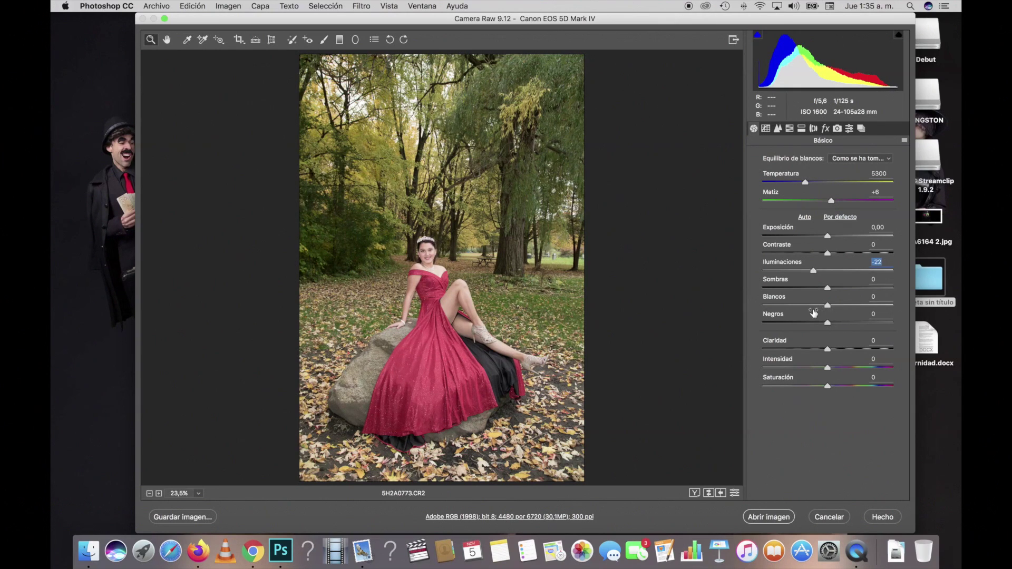
click(813, 305)
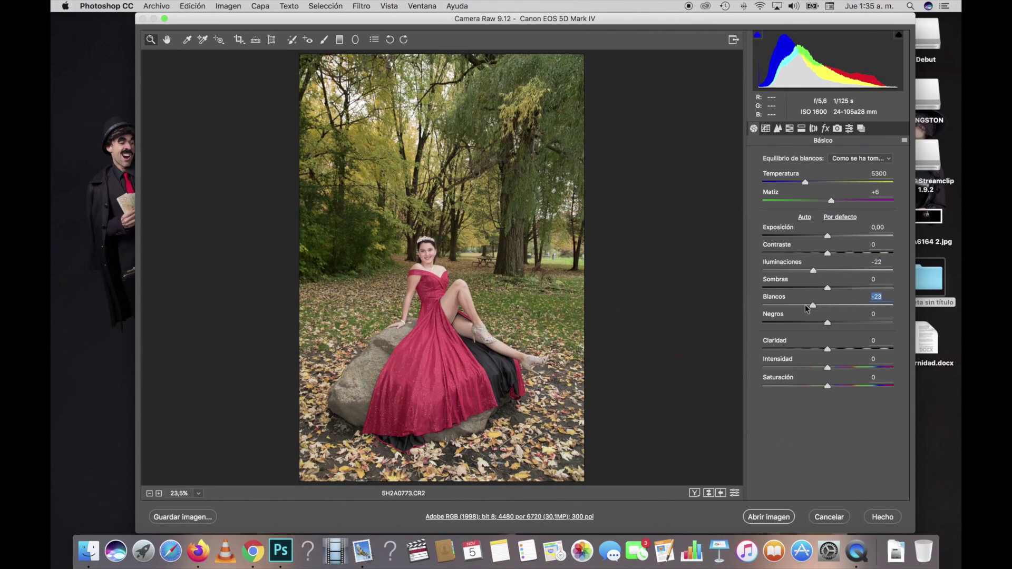
drag(812, 305, 798, 305)
drag(827, 367, 830, 368)
click(790, 129)
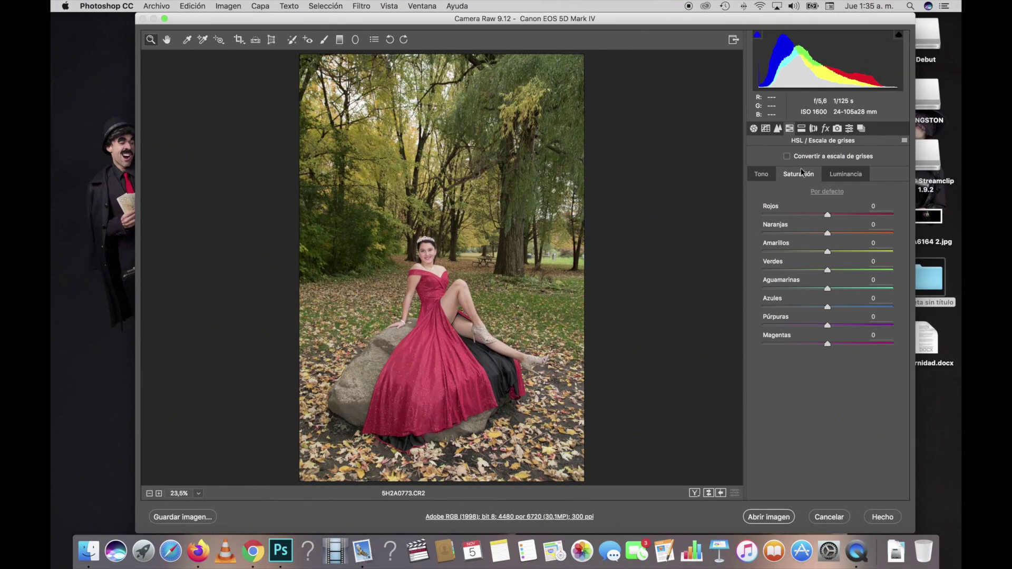
Step: Reduce orange saturation and set luminance to greens -18 and reds -5
click(822, 233)
click(845, 175)
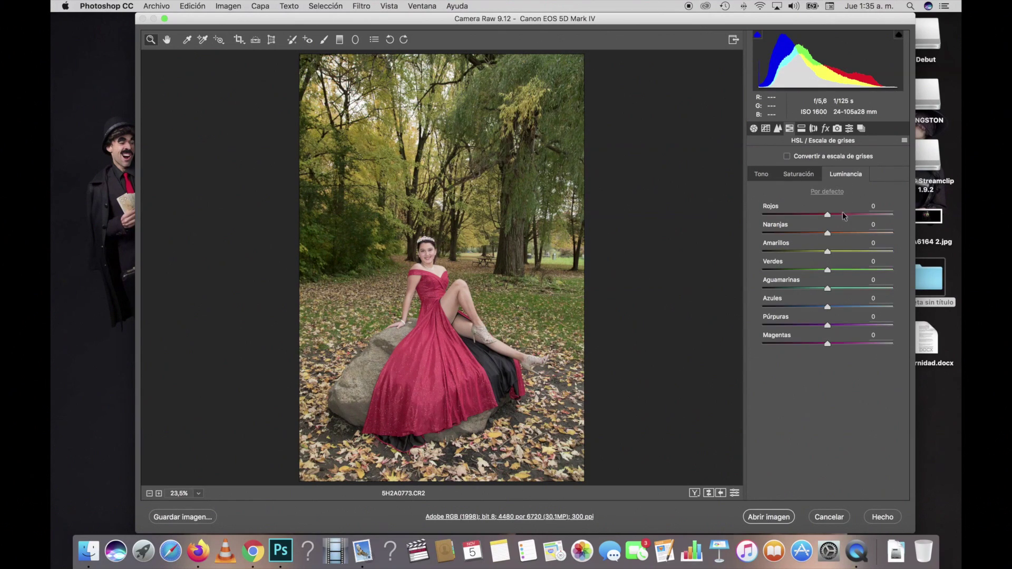
click(817, 270)
drag(827, 216, 824, 216)
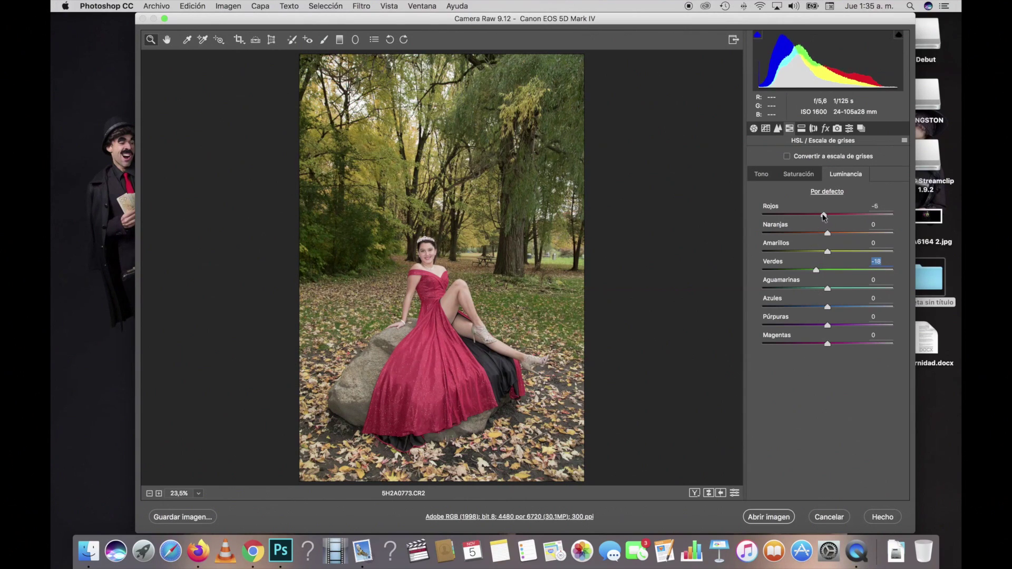
click(823, 216)
Step: Shift hues to yellows -34, oranges -6 and greens +26
click(767, 175)
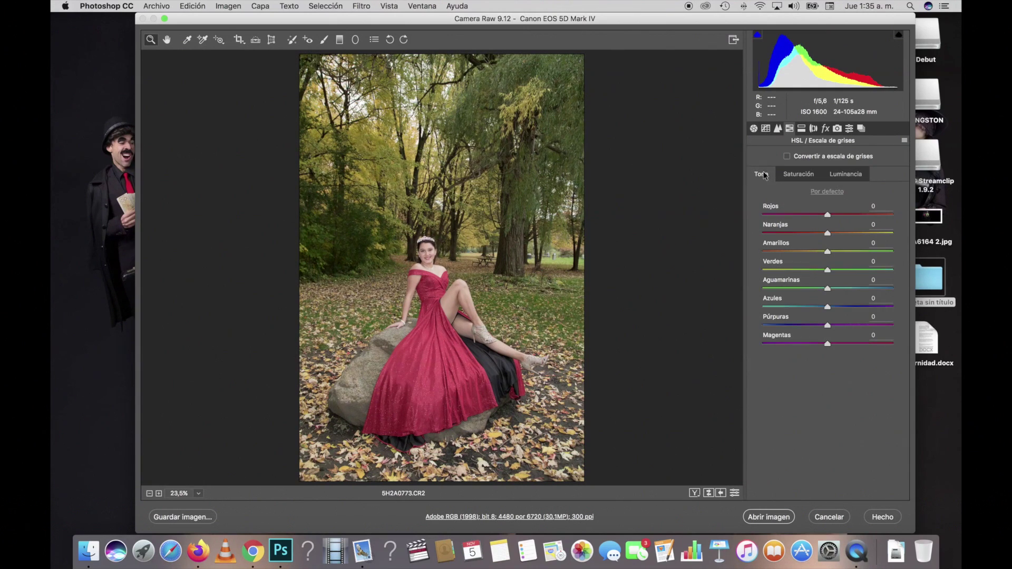
click(811, 251)
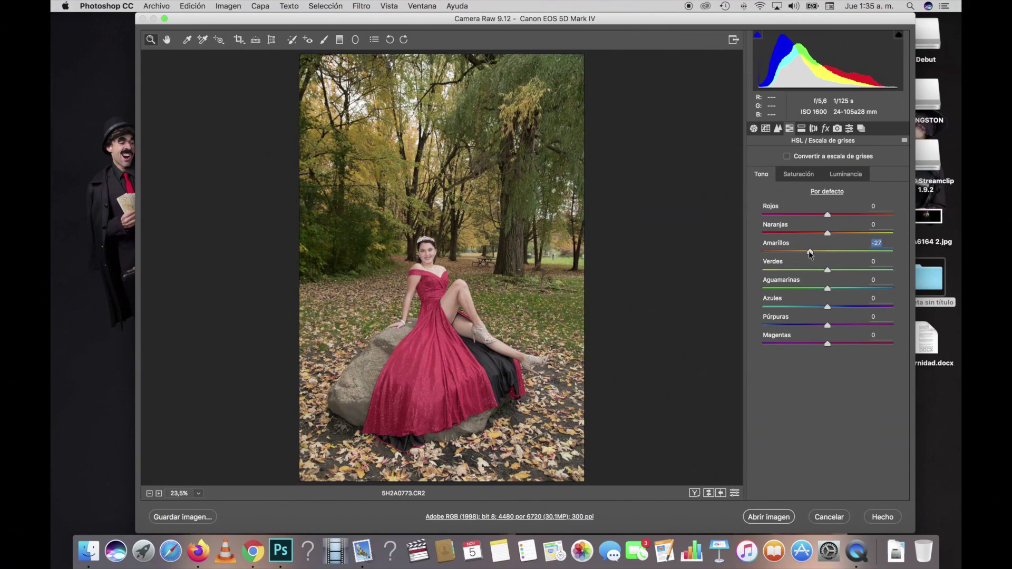
drag(810, 251, 805, 253)
drag(828, 236, 824, 236)
click(824, 237)
click(812, 271)
click(841, 270)
drag(840, 270, 845, 270)
click(324, 40)
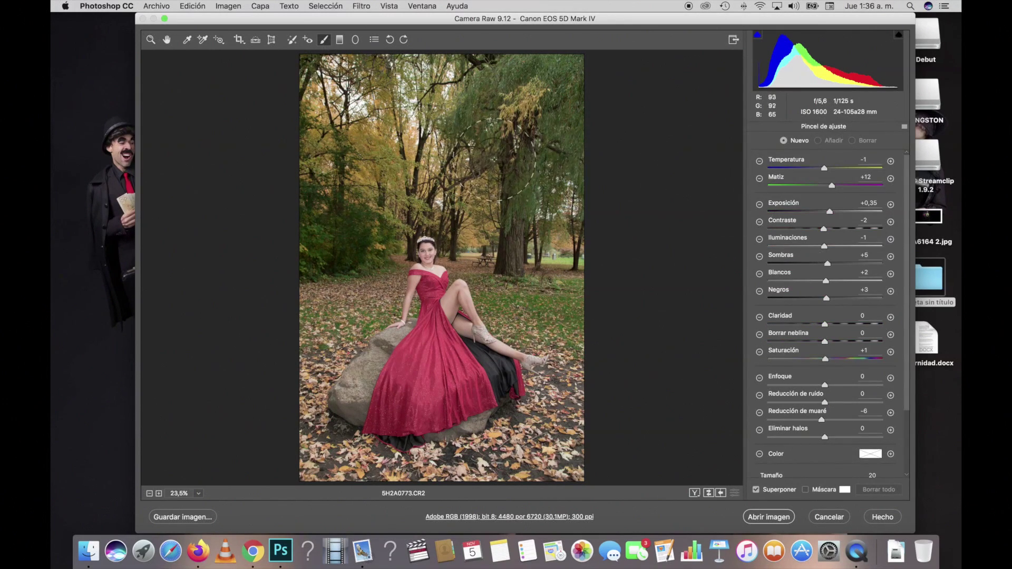
Step: Paint an enlarged adjustment brush over the forest background at exposure -0,40
key(bracketright)
key(bracketright)
key(bracketright)
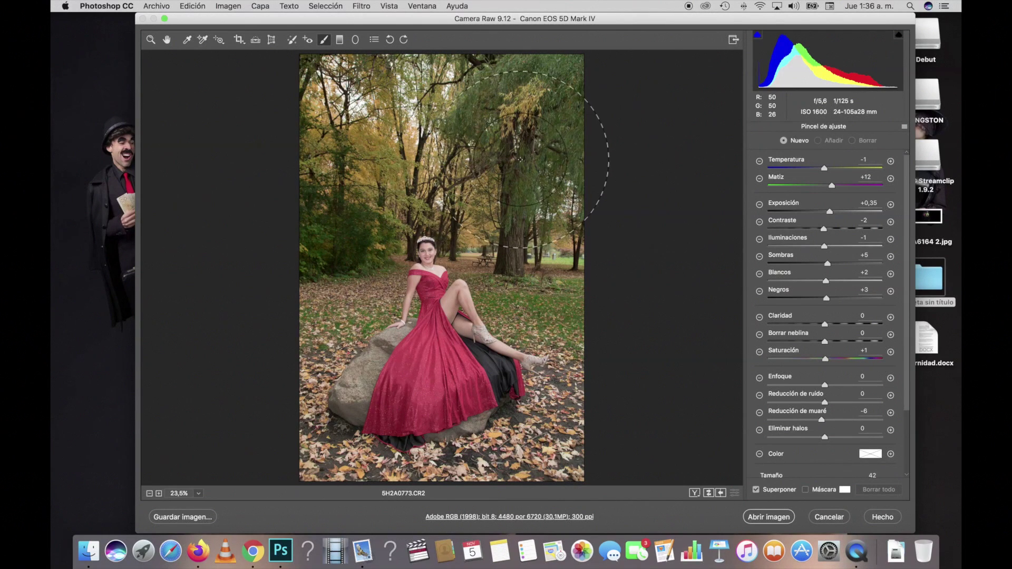
drag(316, 163, 434, 243)
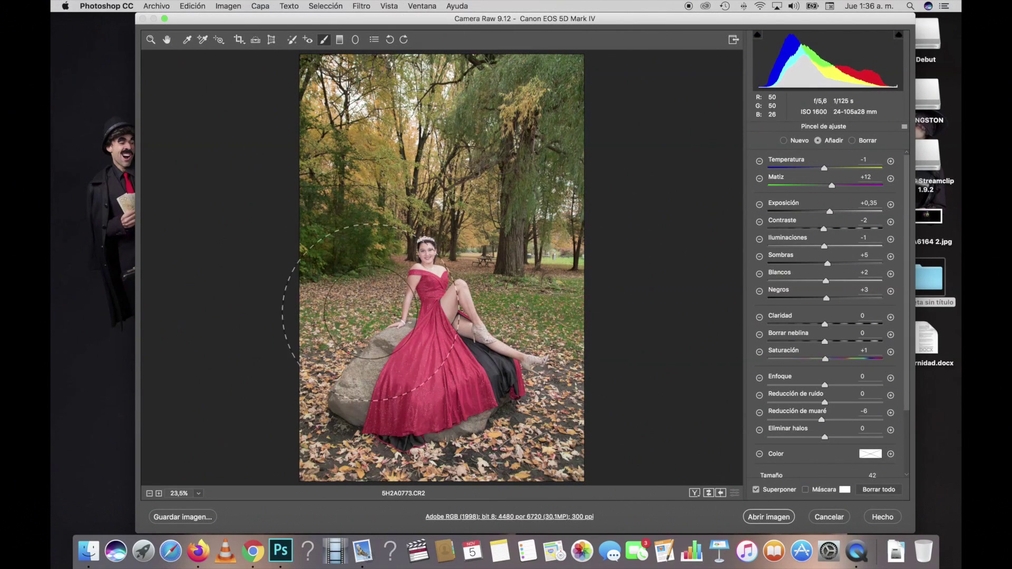
click(530, 148)
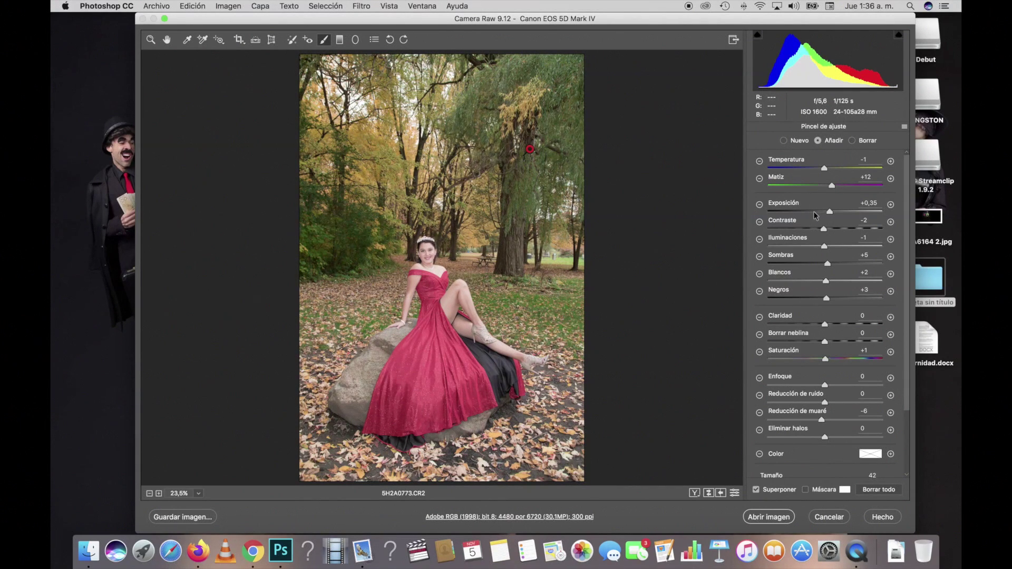
click(814, 213)
drag(814, 212, 819, 212)
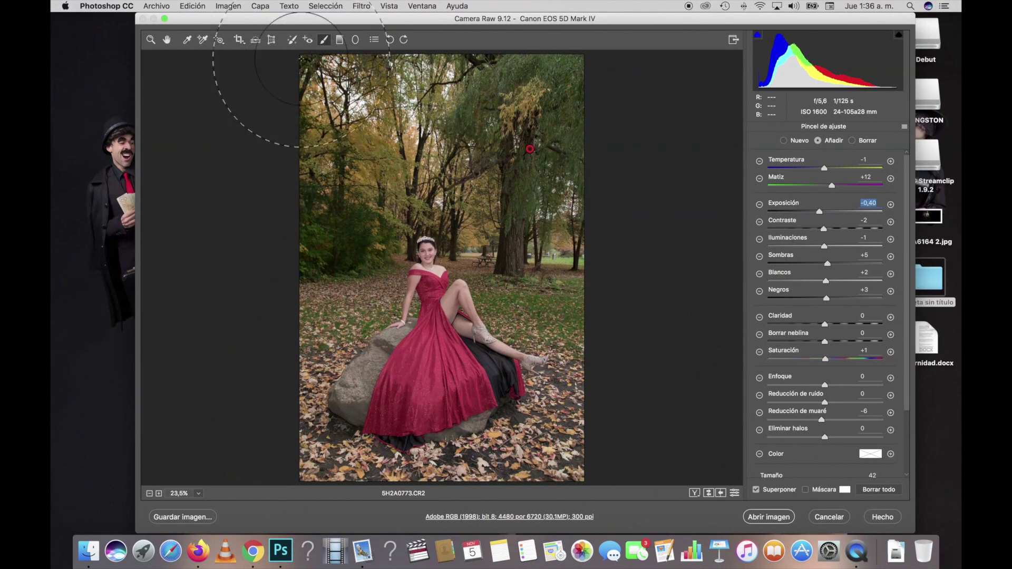
Step: Erase the adjustment's spill onto the woman with a size 30 eraser brush
click(852, 140)
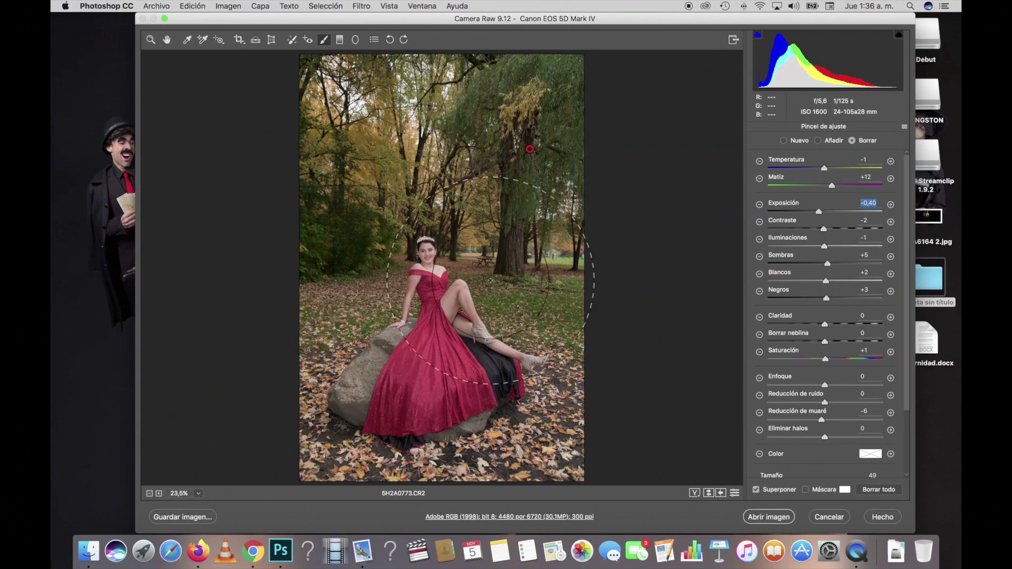
drag(463, 288, 443, 288)
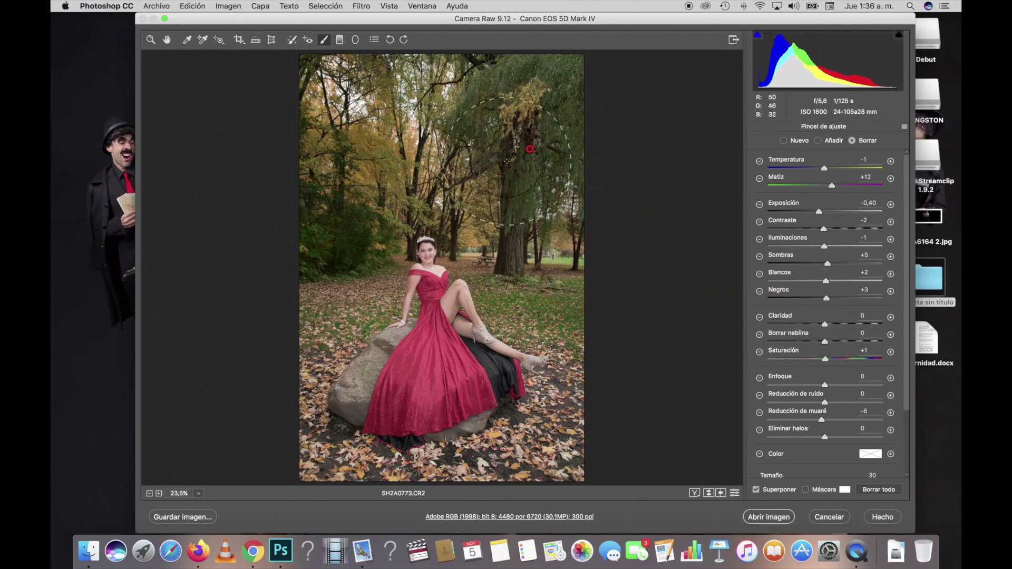
key(alt)
click(783, 141)
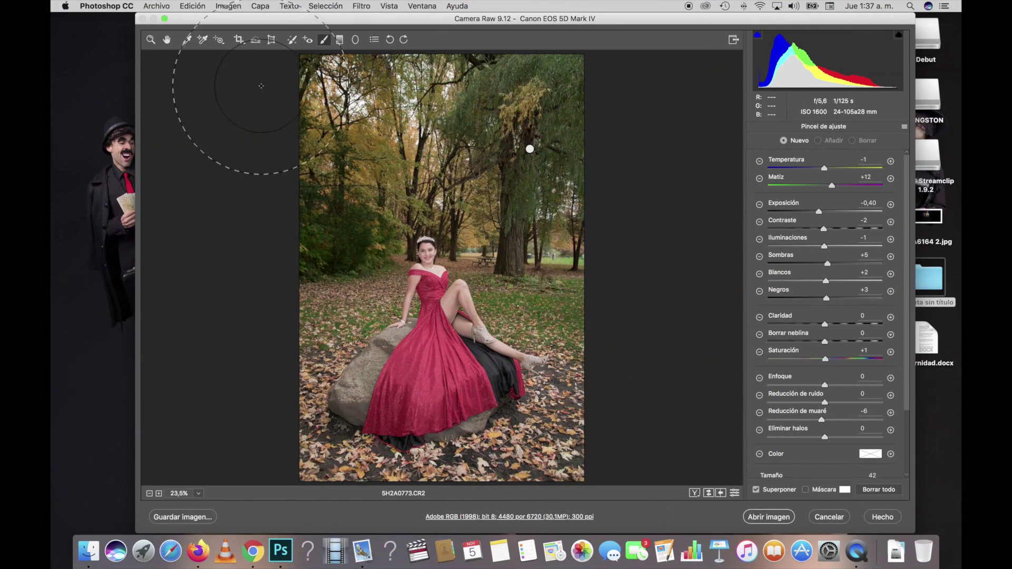
Step: Lower overall Basic exposure to -0,15 and open the photo in Photoshop
click(152, 40)
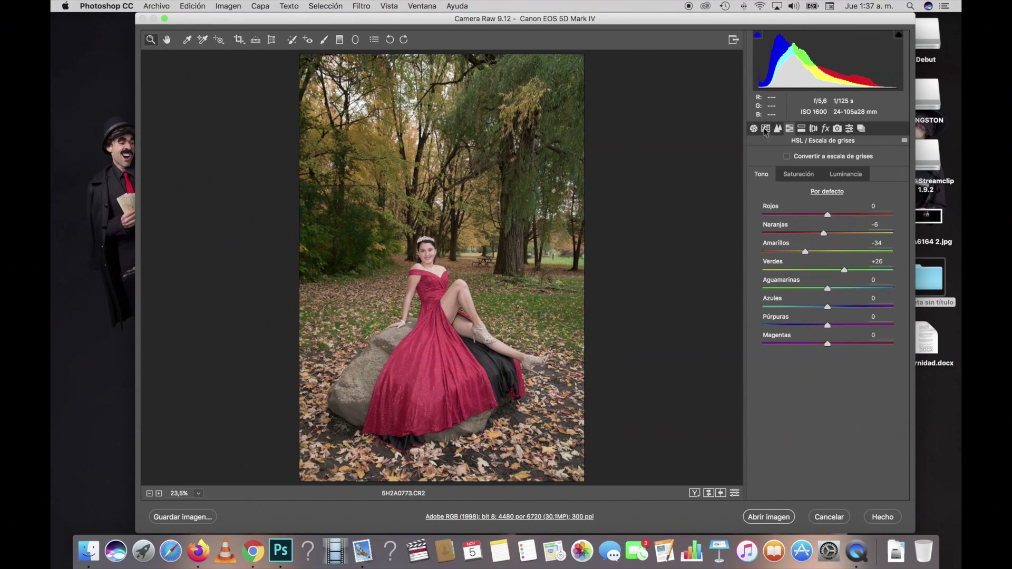
drag(828, 239, 825, 237)
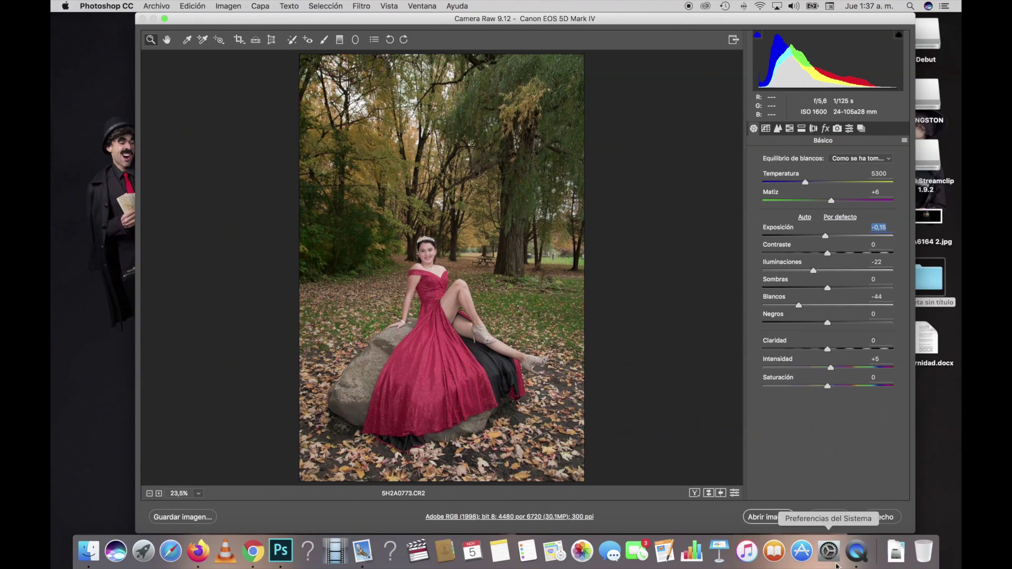
click(768, 518)
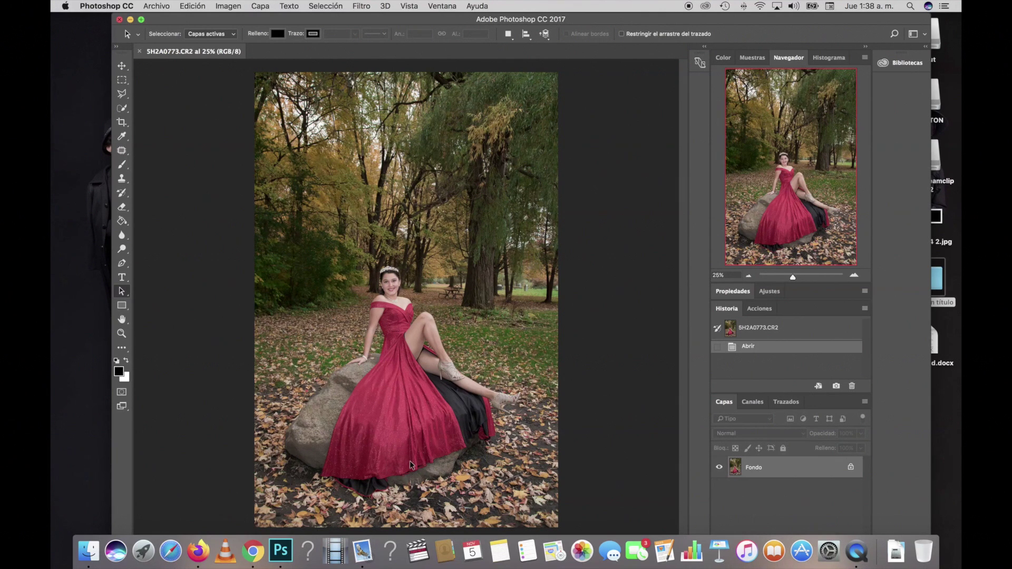
Step: Zoom to 300% then 200% and scan the face, knee and lower legs for blemishes
click(854, 276)
click(854, 277)
click(854, 276)
click(854, 276)
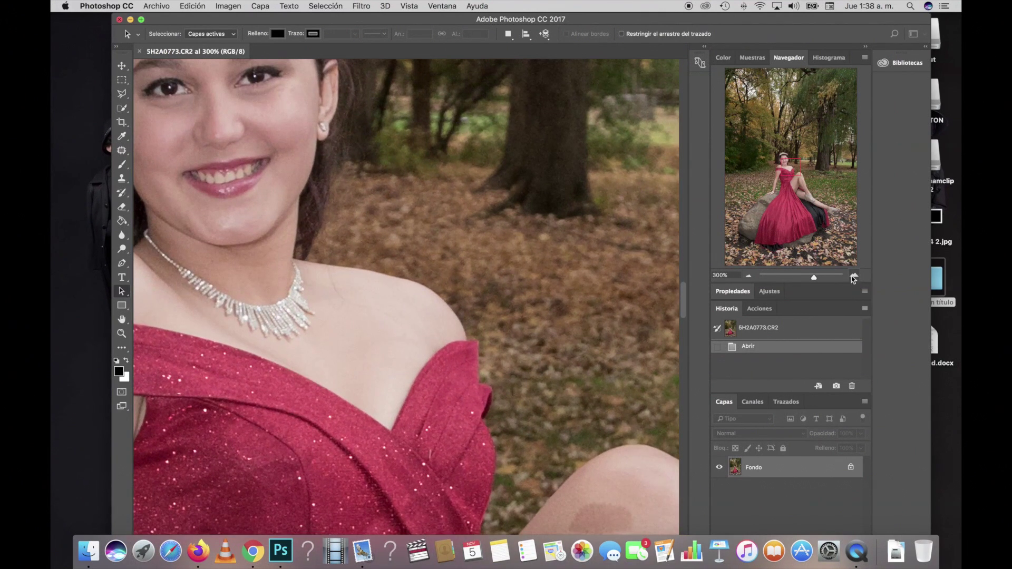
scroll(550, 314, left, 5)
scroll(550, 314, up, 2)
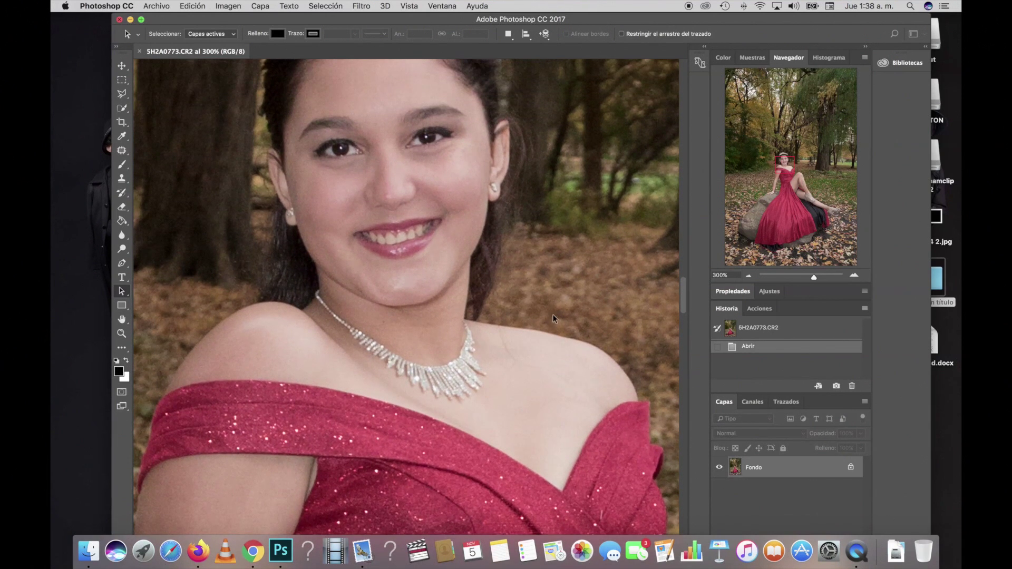
click(748, 275)
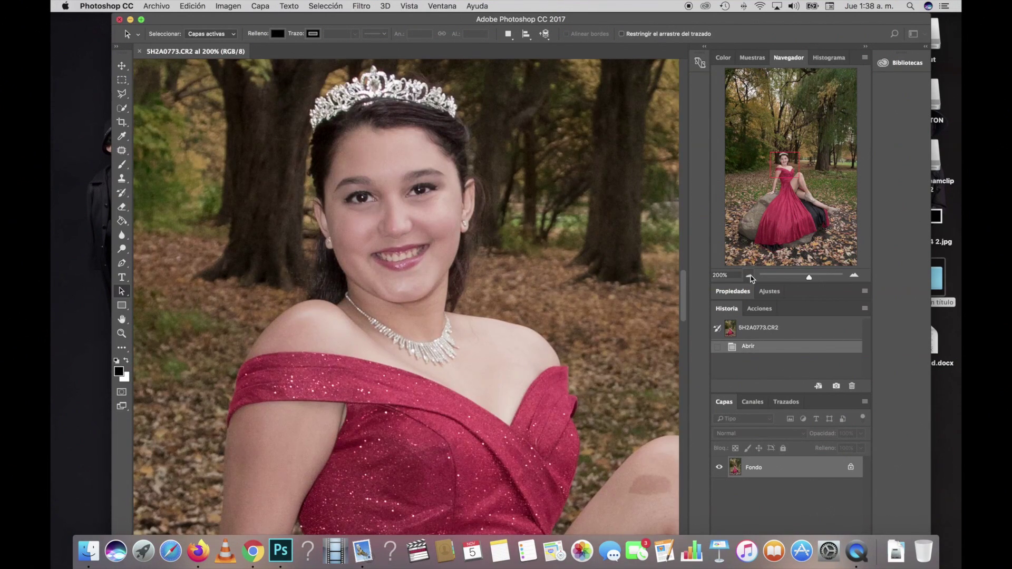
scroll(525, 299, down, 5)
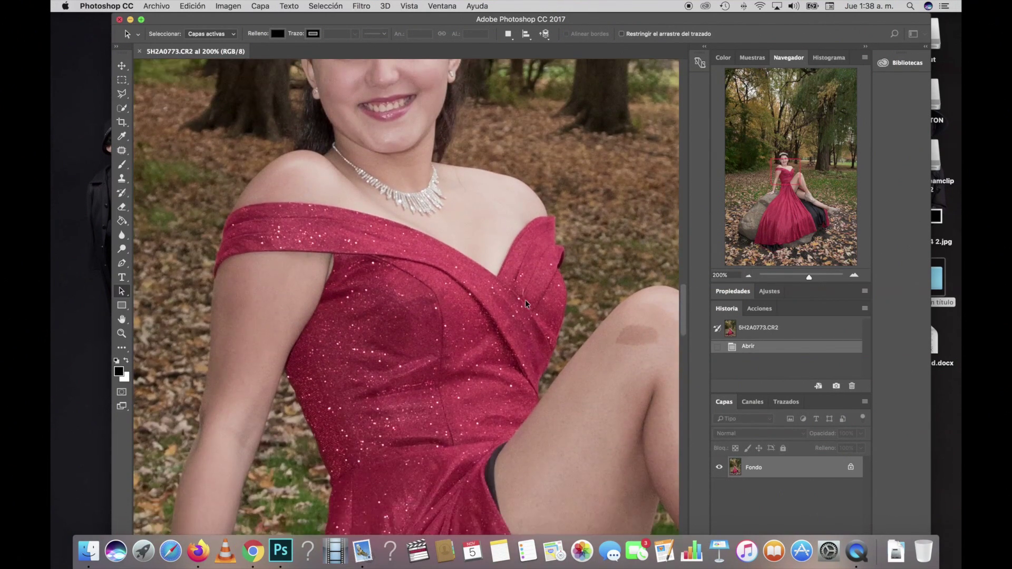
scroll(524, 299, right, 3)
scroll(525, 299, right, 2)
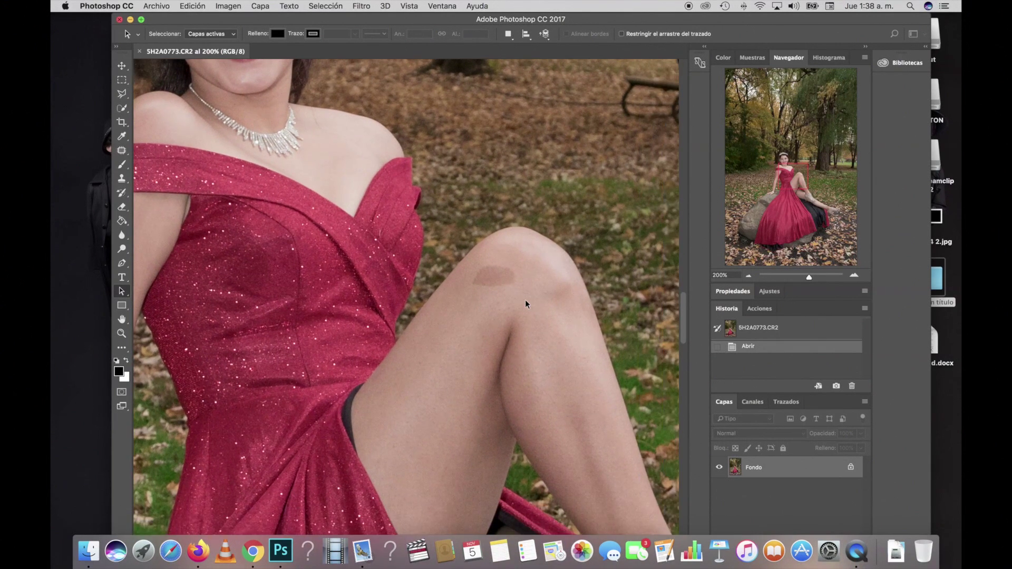
scroll(525, 299, down, 2)
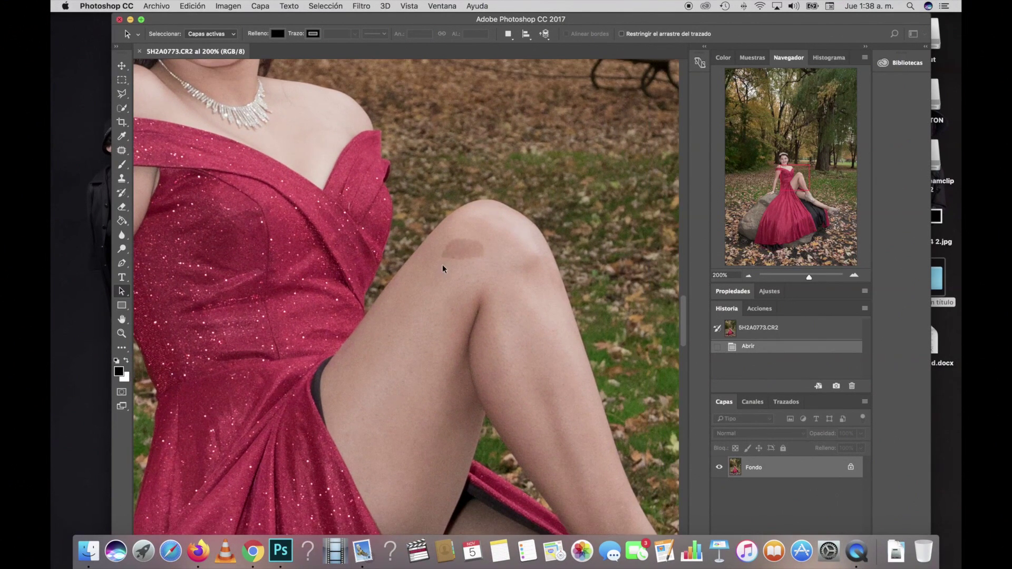
scroll(458, 295, down, 5)
scroll(458, 295, right, 2)
scroll(458, 295, down, 3)
scroll(459, 295, right, 2)
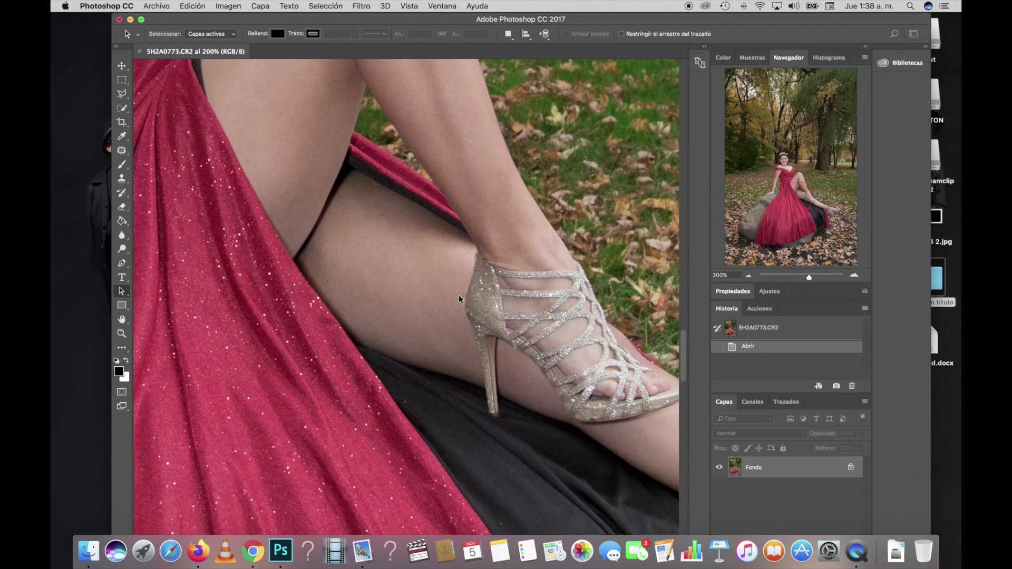
scroll(458, 295, down, 4)
scroll(458, 295, right, 2)
scroll(459, 295, down, 1)
scroll(458, 295, right, 1)
scroll(458, 295, right, 4)
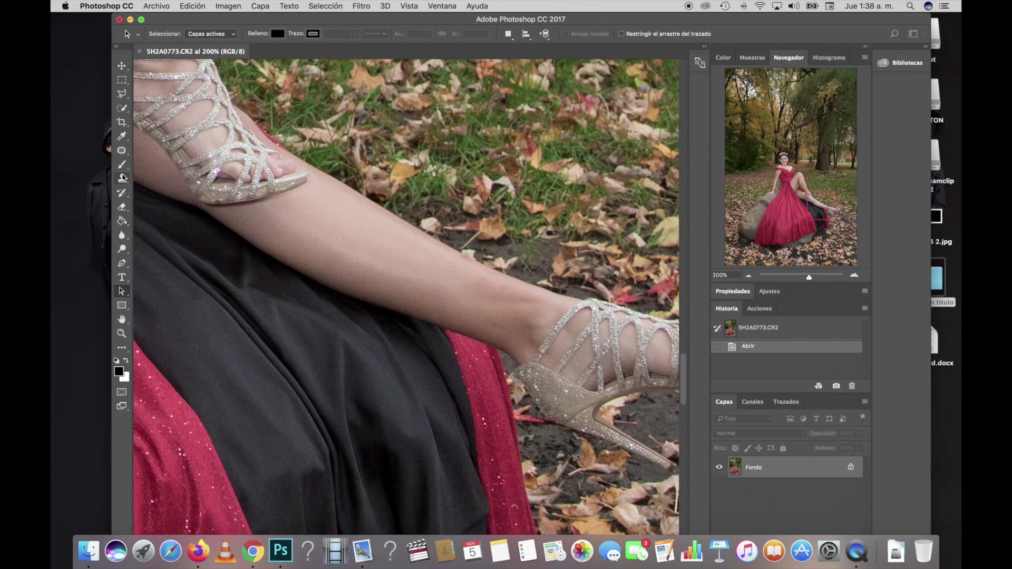
Step: Patch a skin blemish on the ankle with the Patch tool and deselect
click(122, 150)
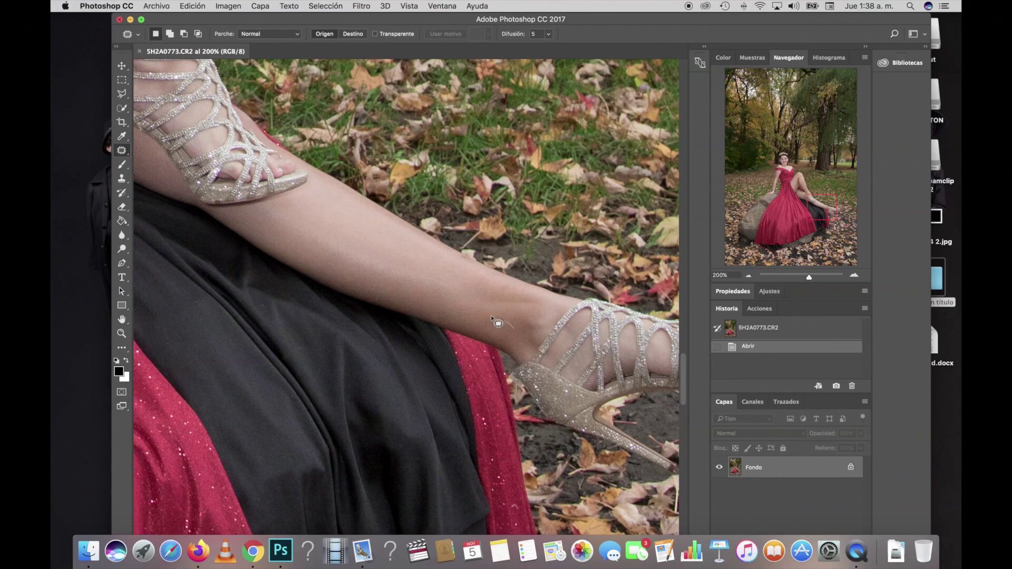
drag(502, 337, 463, 310)
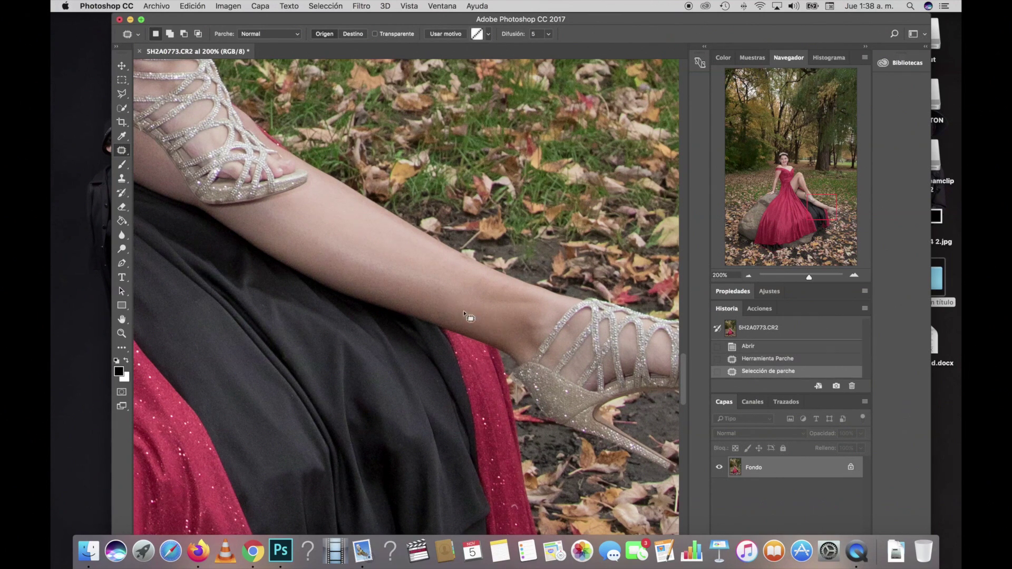
key(ctrl+d)
Step: Pan up to the face, zoom to 400% and centre it
scroll(515, 322, left, 5)
scroll(515, 322, left, 5)
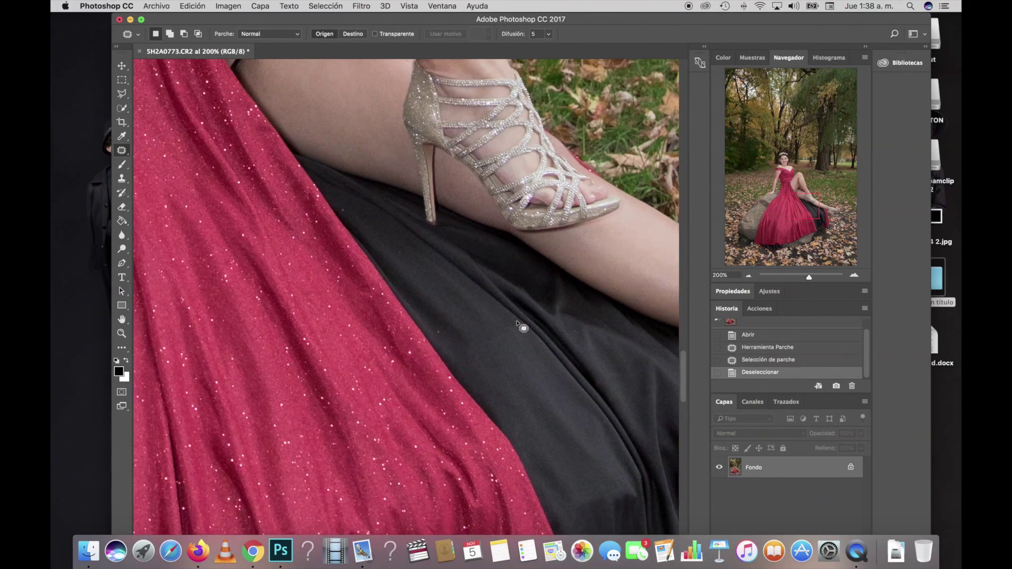
scroll(515, 323, up, 10)
scroll(515, 322, up, 5)
scroll(517, 324, left, 1)
scroll(517, 324, left, 5)
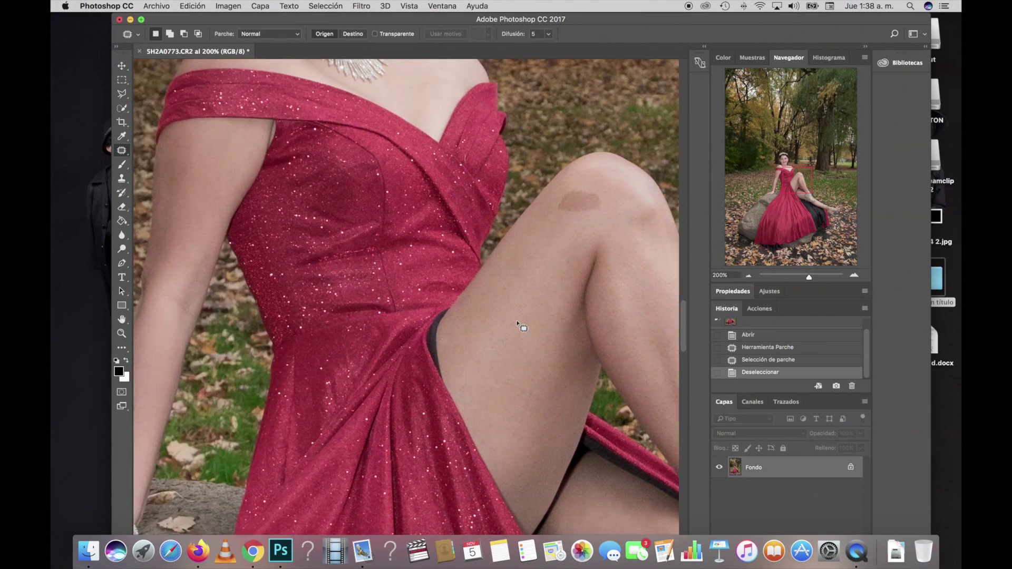
scroll(517, 324, left, 3)
scroll(517, 323, left, 2)
scroll(516, 324, up, 4)
scroll(517, 324, up, 4)
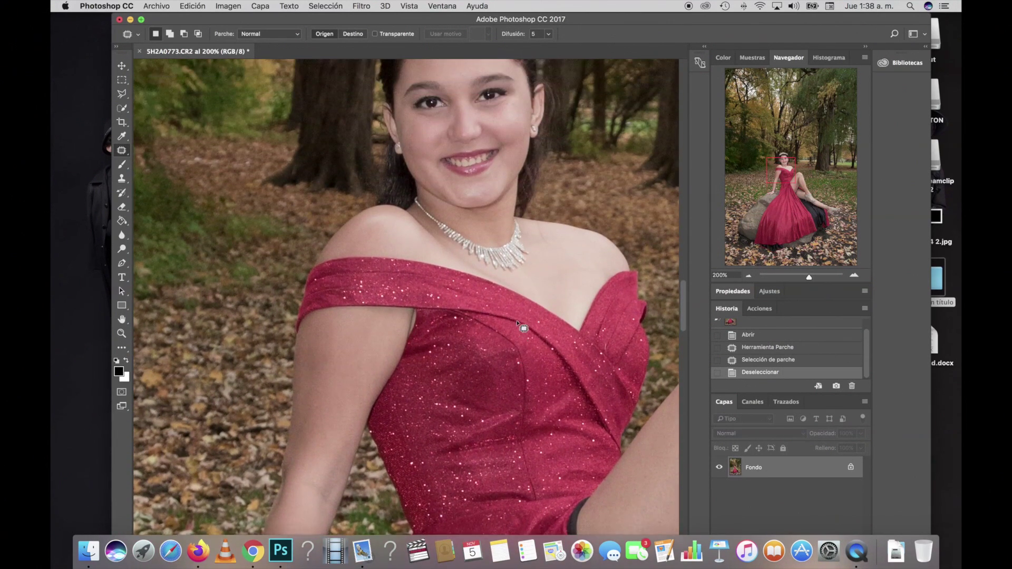
scroll(517, 323, up, 1)
click(854, 276)
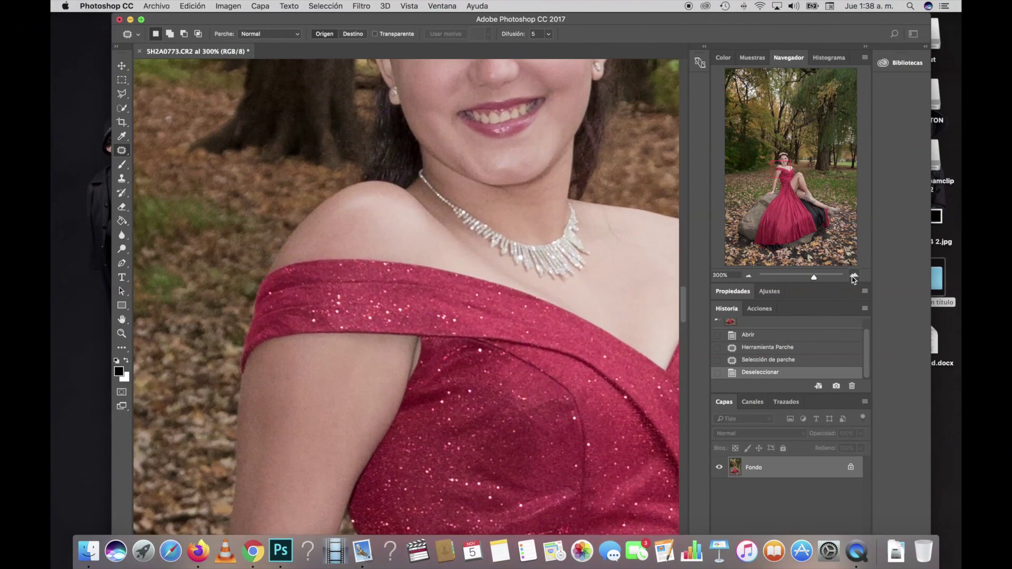
scroll(537, 309, down, 2)
scroll(538, 309, up, 6)
scroll(538, 309, left, 2)
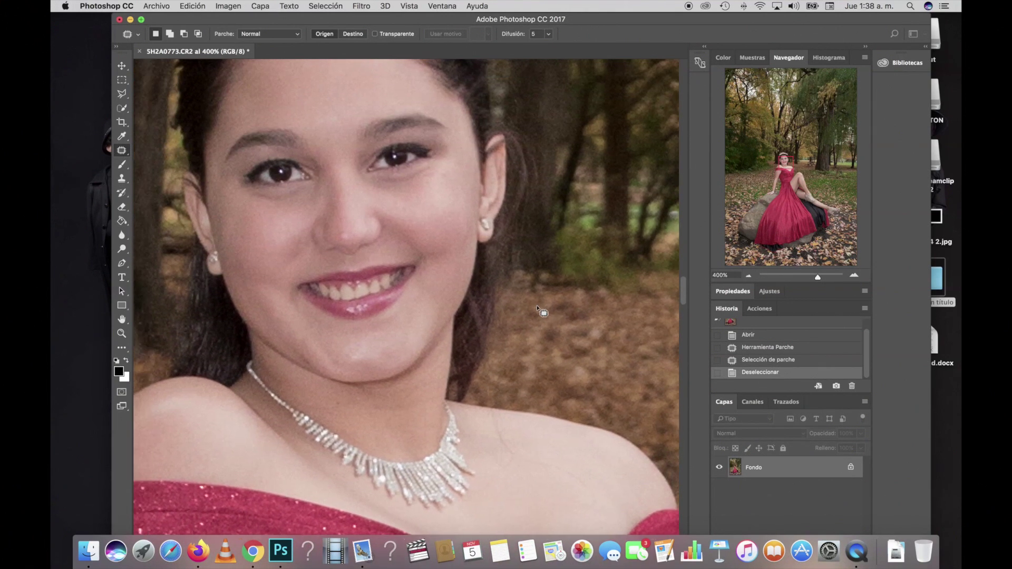
scroll(538, 309, left, 2)
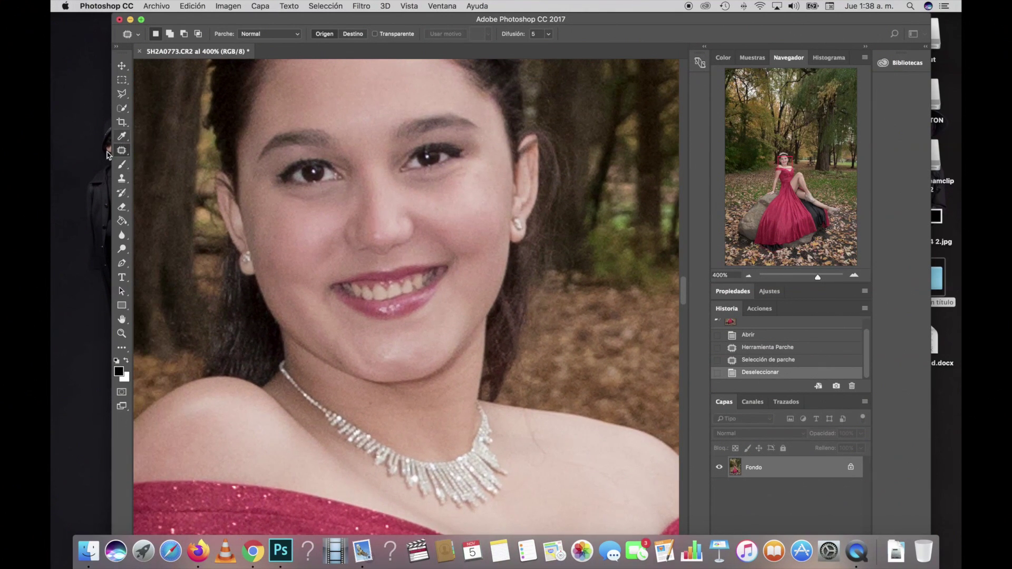
scroll(433, 225, up, 3)
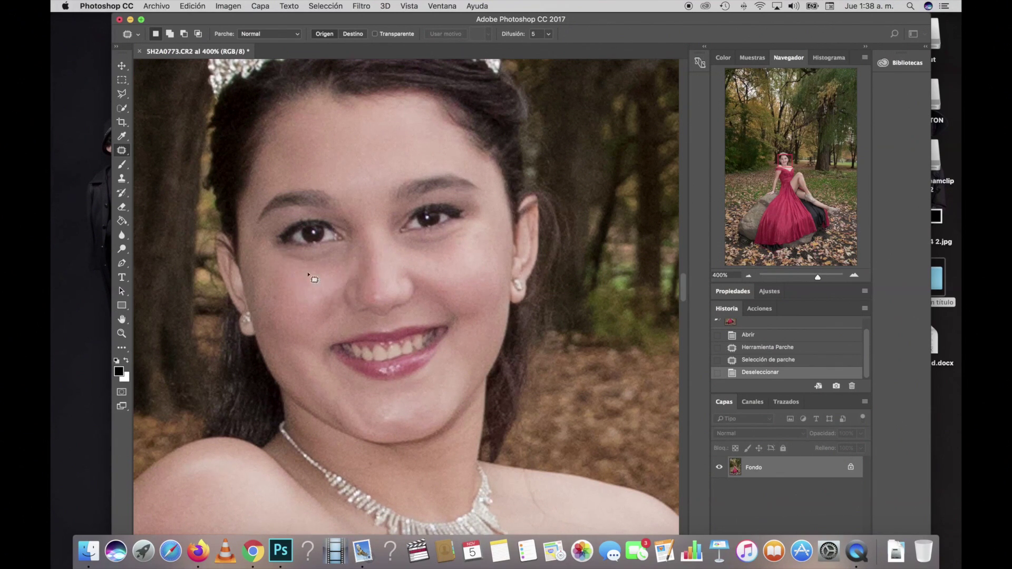
right_click(767, 472)
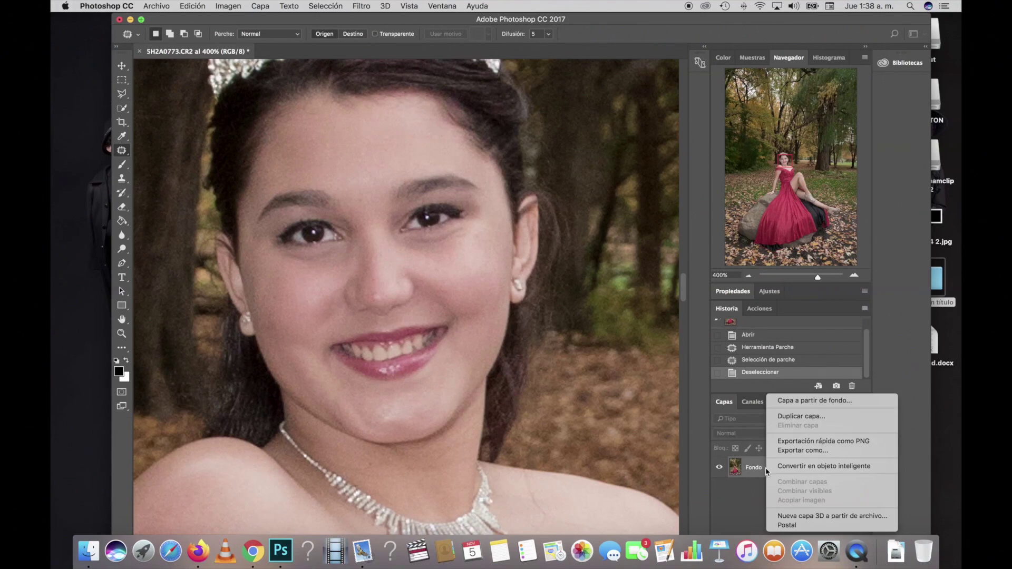
Step: Duplicate the Fondo layer and patch the skin under both eyes
click(791, 416)
key(Return)
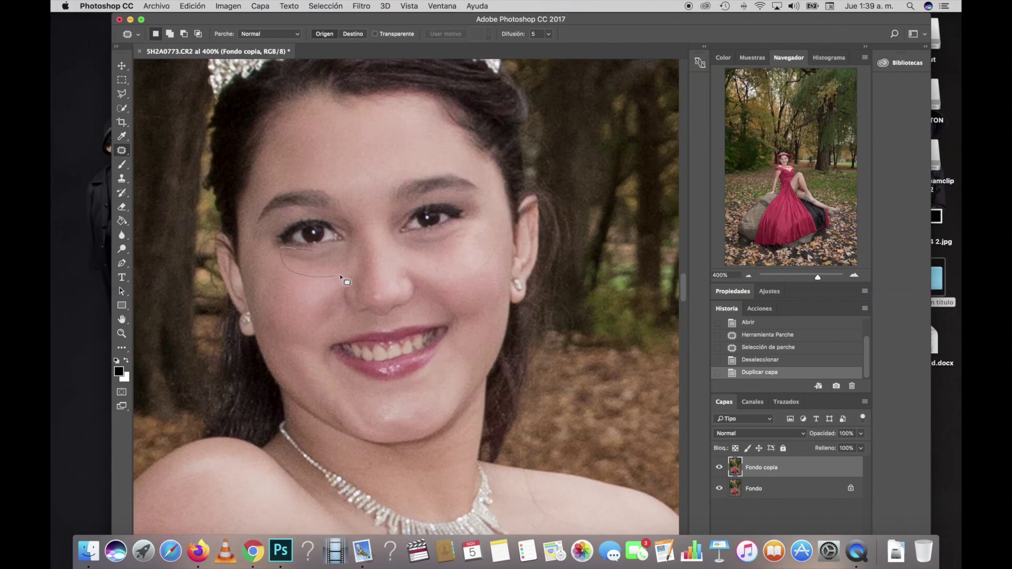
mouse_move(343, 283)
mouse_down()
mouse_move(333, 246)
mouse_move(313, 314)
mouse_up()
key(ctrl+d)
drag(435, 236, 408, 253)
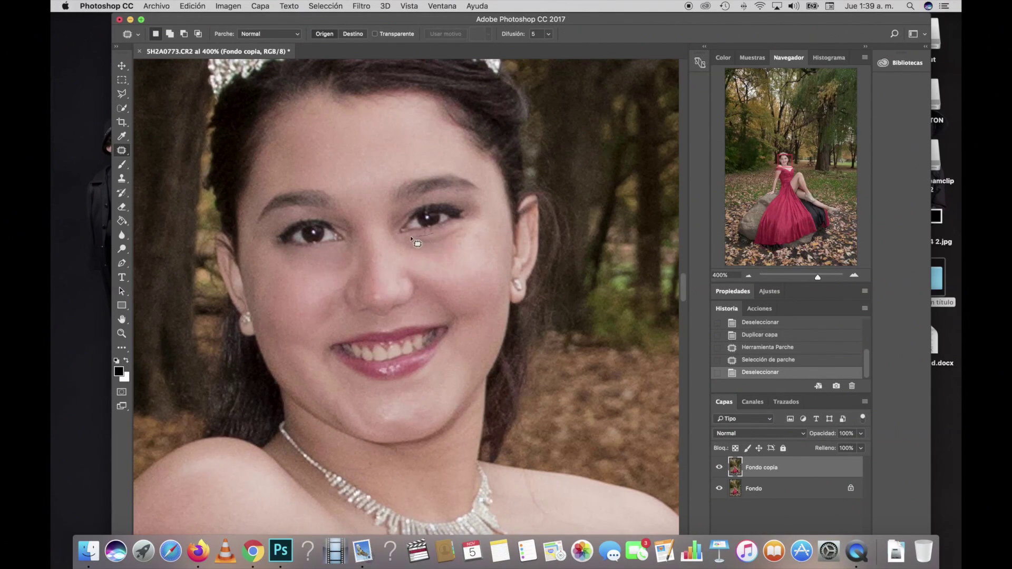
drag(470, 229, 367, 142)
key(cmd+d)
Step: Set the Fondo copia layer to 60% opacity and patch the skin beside the nose
click(860, 434)
drag(845, 447, 840, 448)
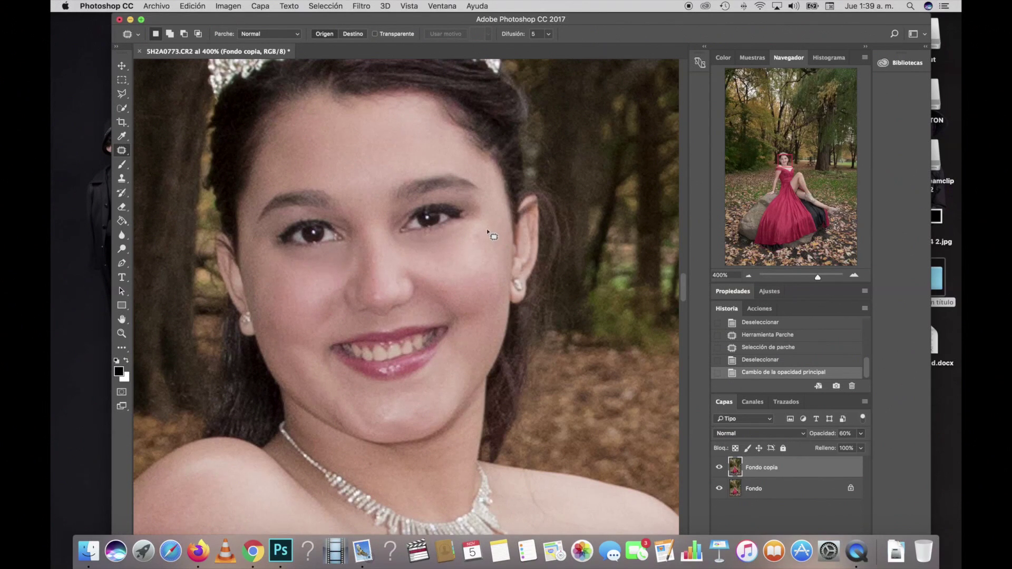
drag(488, 227, 480, 259)
click(481, 260)
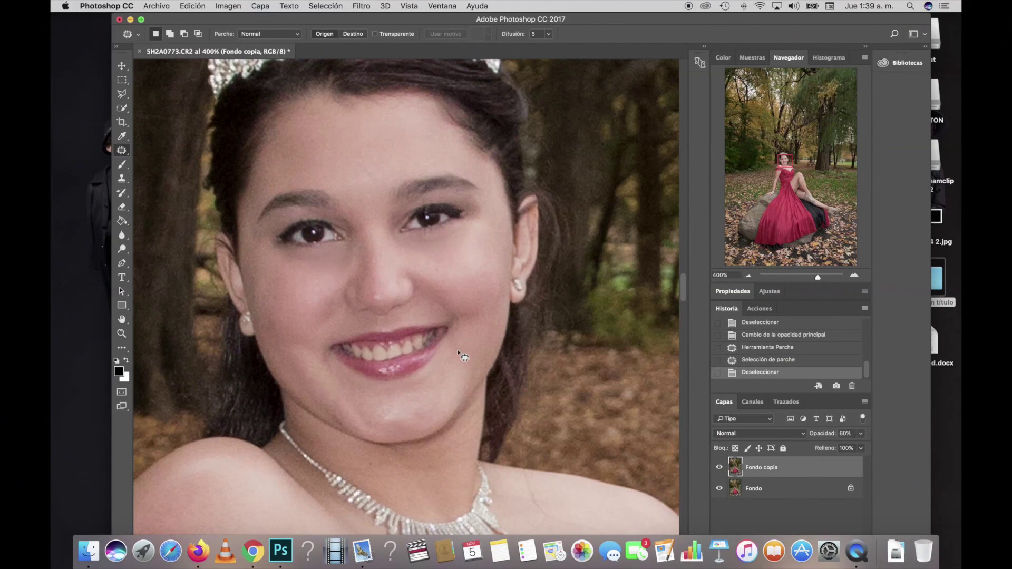
mouse_move(381, 294)
mouse_down()
mouse_move(371, 306)
mouse_move(375, 266)
mouse_up()
click(375, 265)
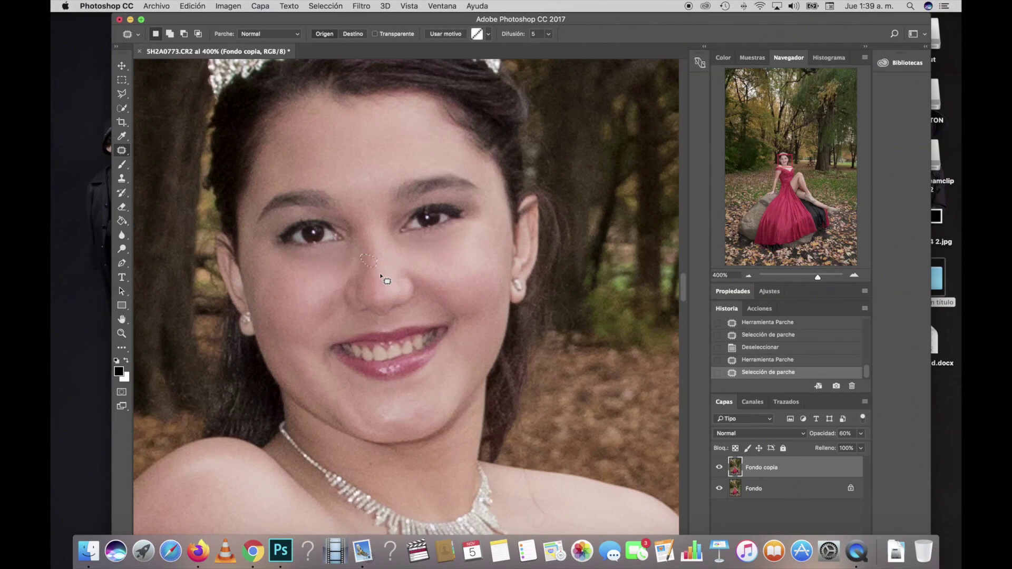
click(382, 276)
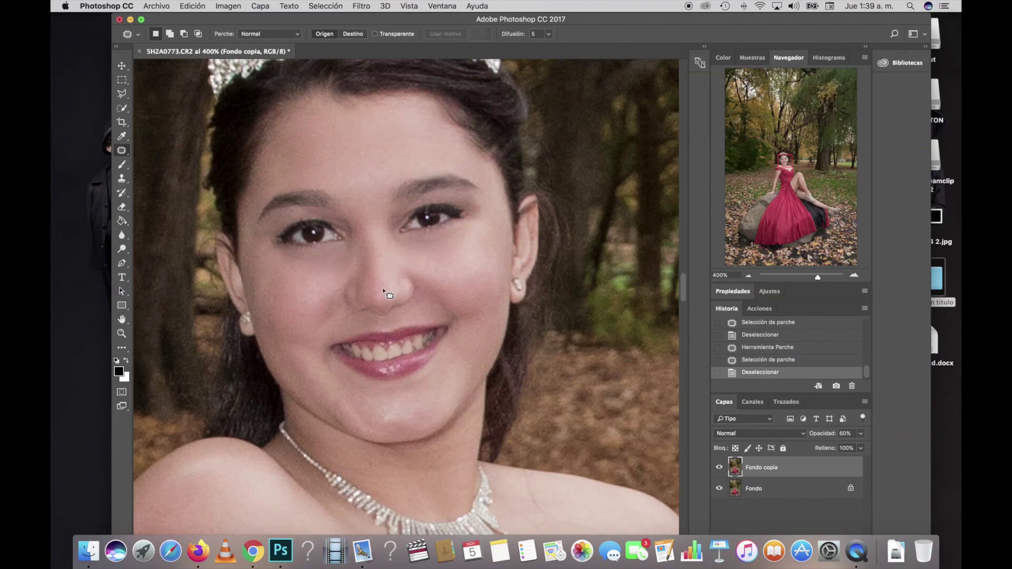
click(749, 274)
click(749, 274)
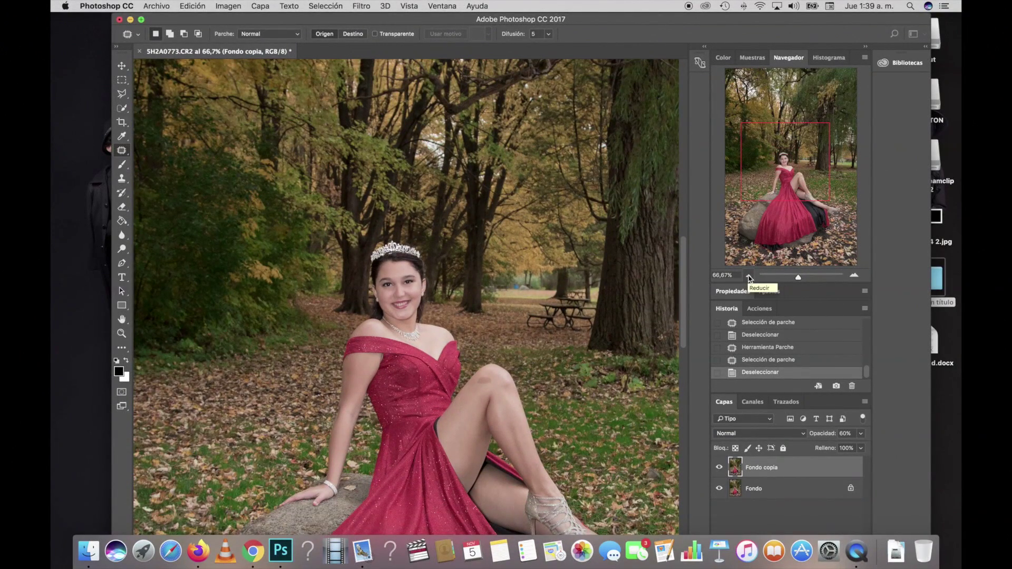
click(854, 275)
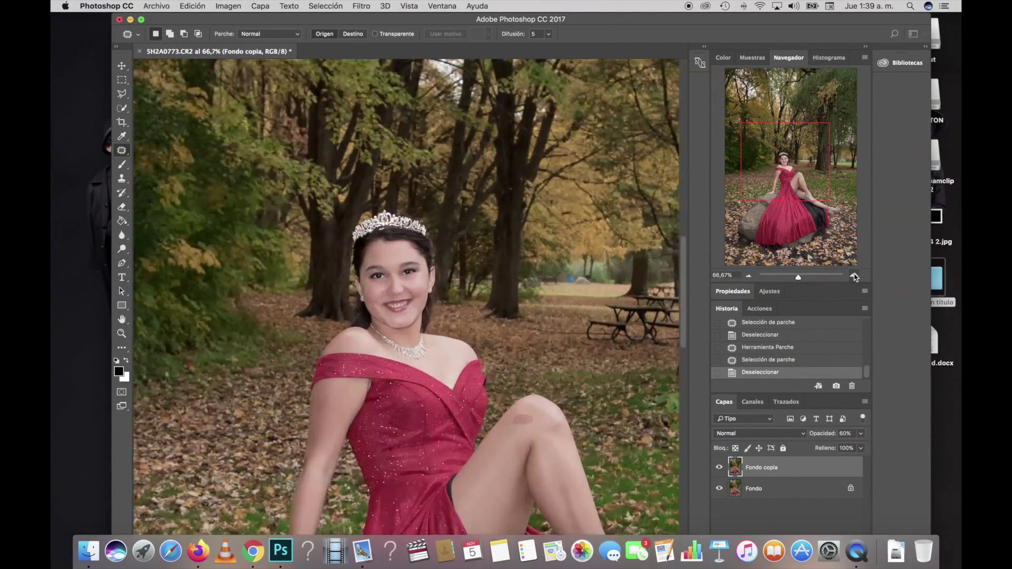
Step: Zoom the face to 400% and choose the Burn tool with a soft 17 px brush
click(853, 275)
click(854, 275)
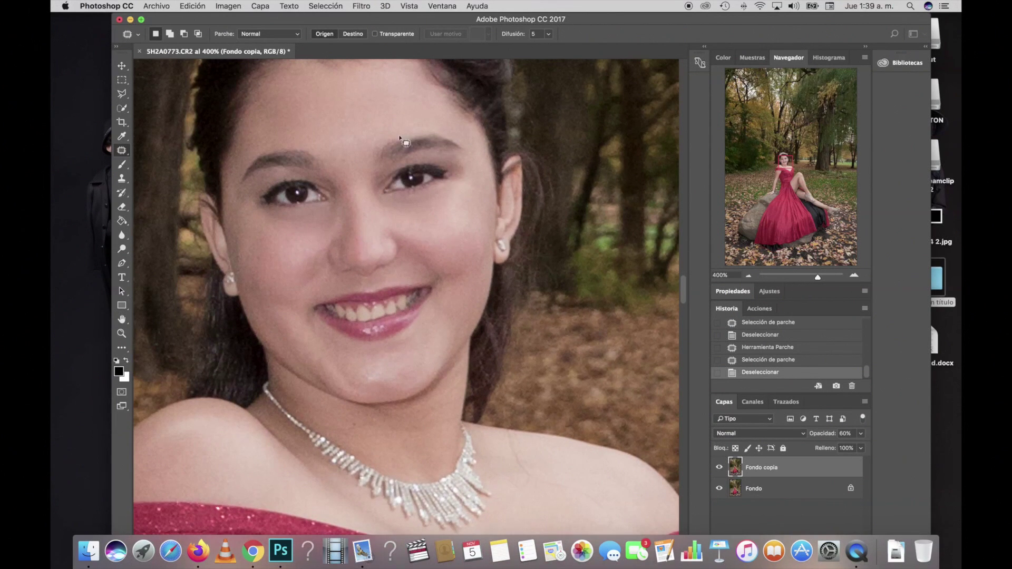
scroll(341, 207, up, 3)
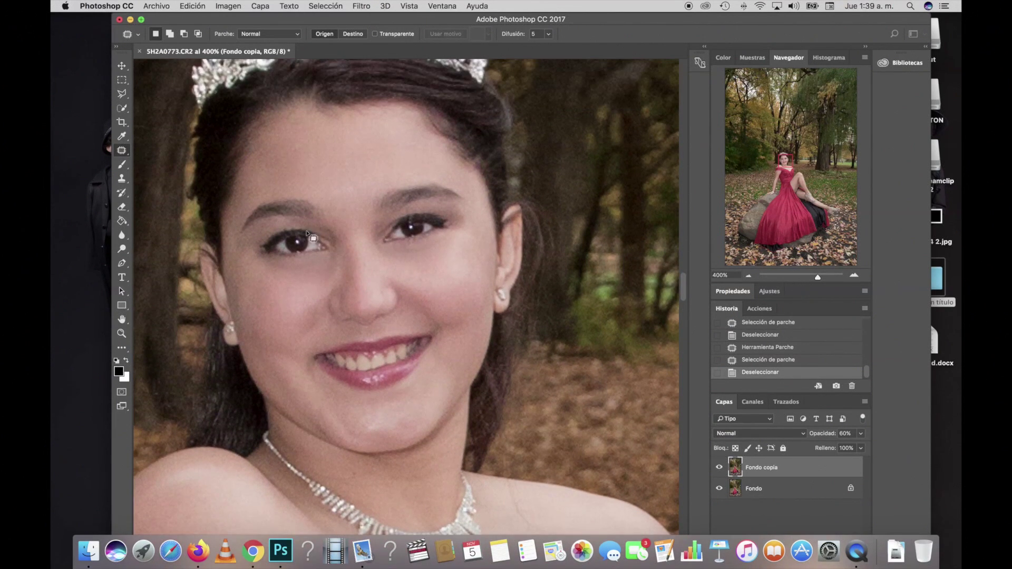
right_click(123, 249)
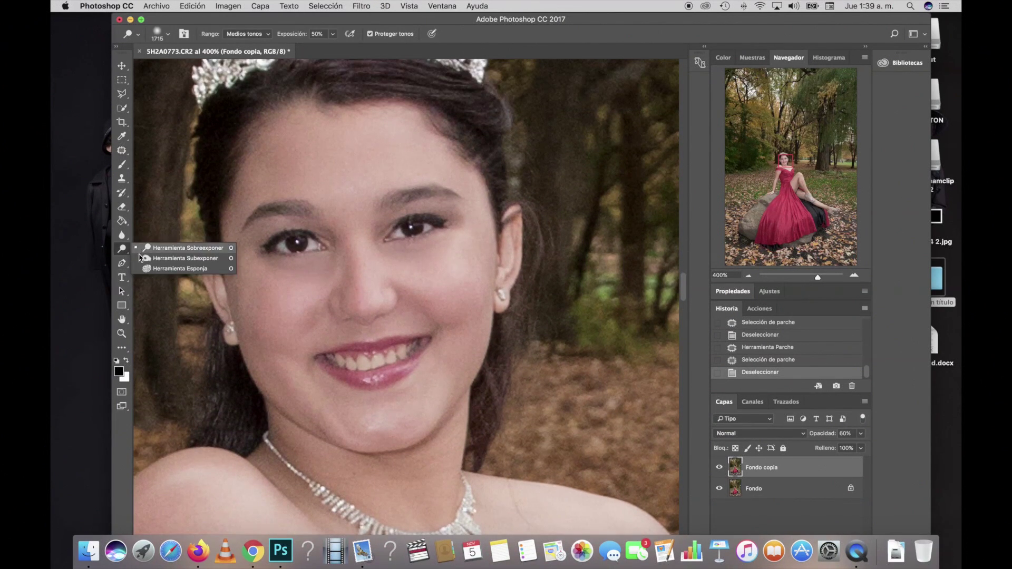
click(158, 260)
right_click(334, 279)
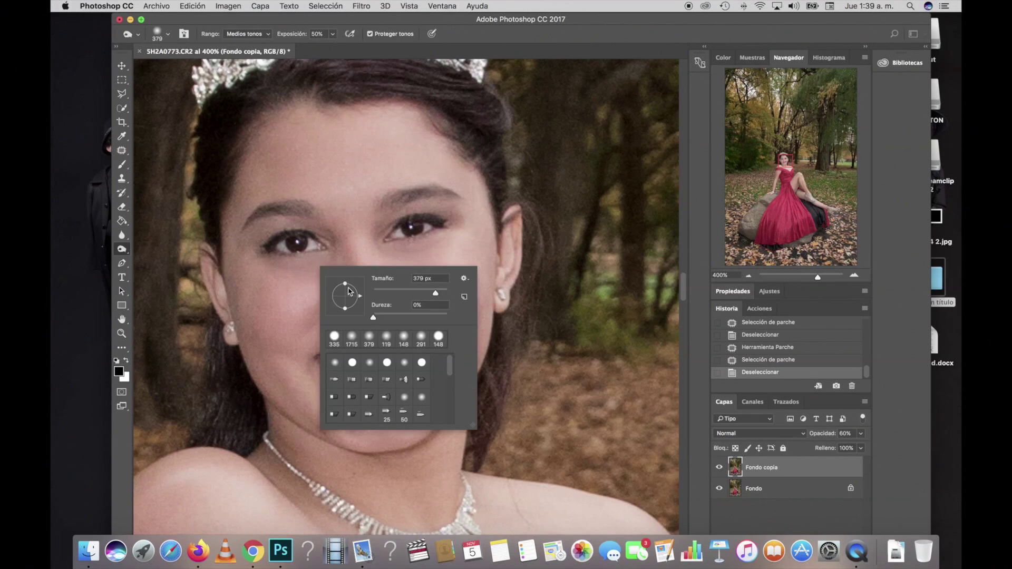
click(390, 293)
drag(389, 293, 382, 293)
drag(380, 293, 377, 293)
click(312, 211)
Step: Burn both eyebrows darker, refining with a 14 px brush
drag(291, 207, 261, 210)
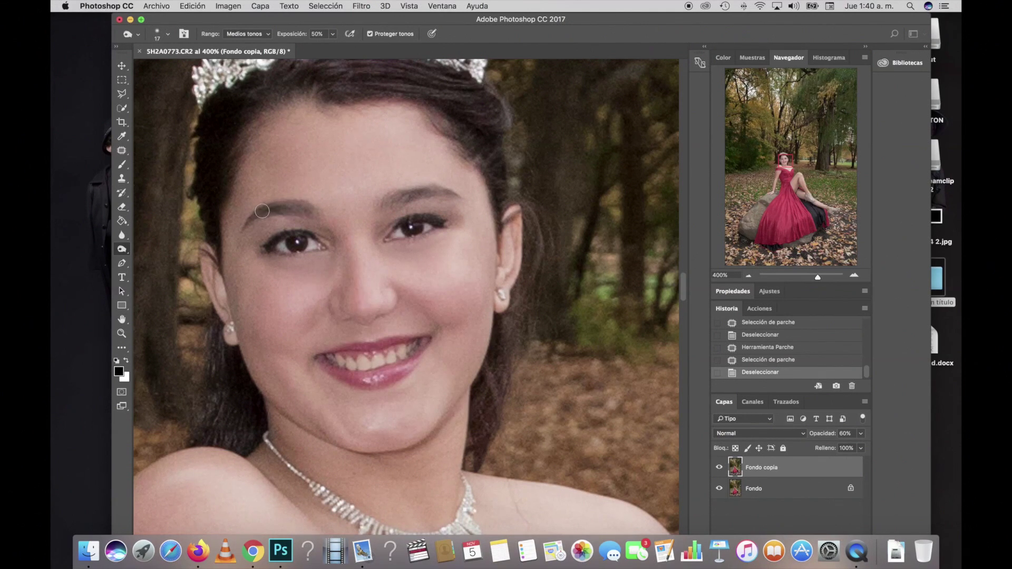
drag(386, 204, 408, 196)
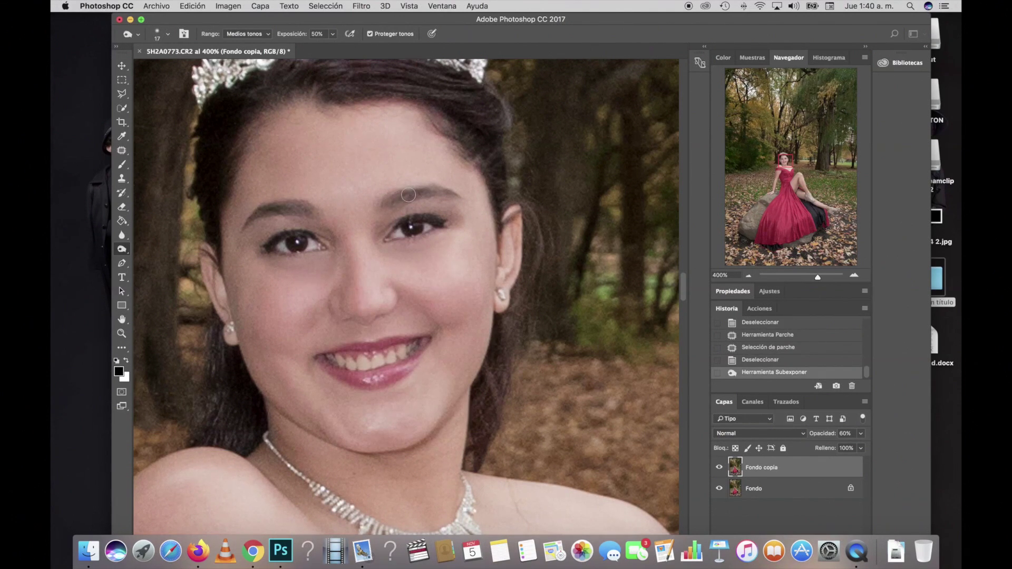
right_click(464, 211)
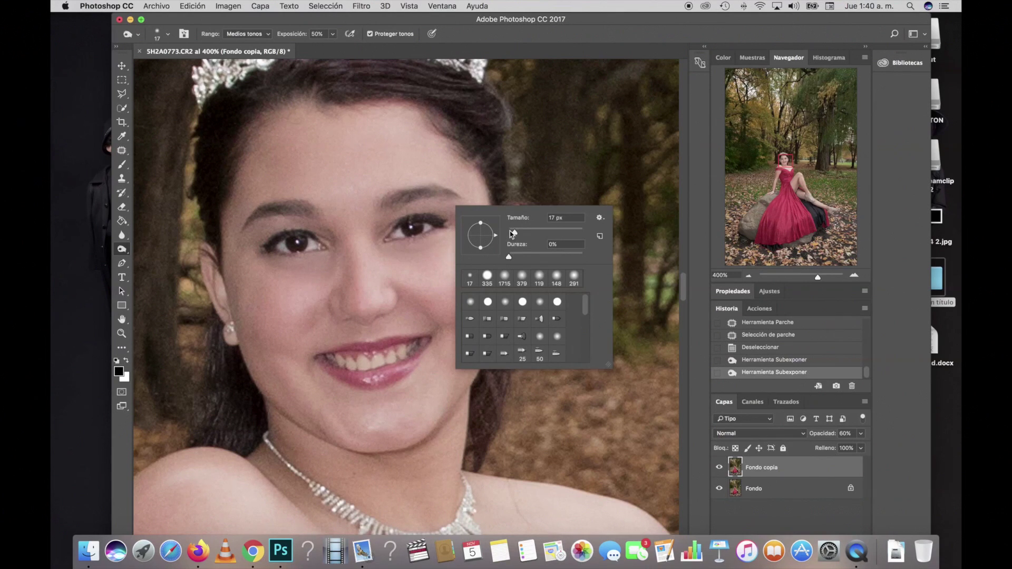
drag(515, 233, 512, 232)
key(Return)
drag(444, 191, 426, 190)
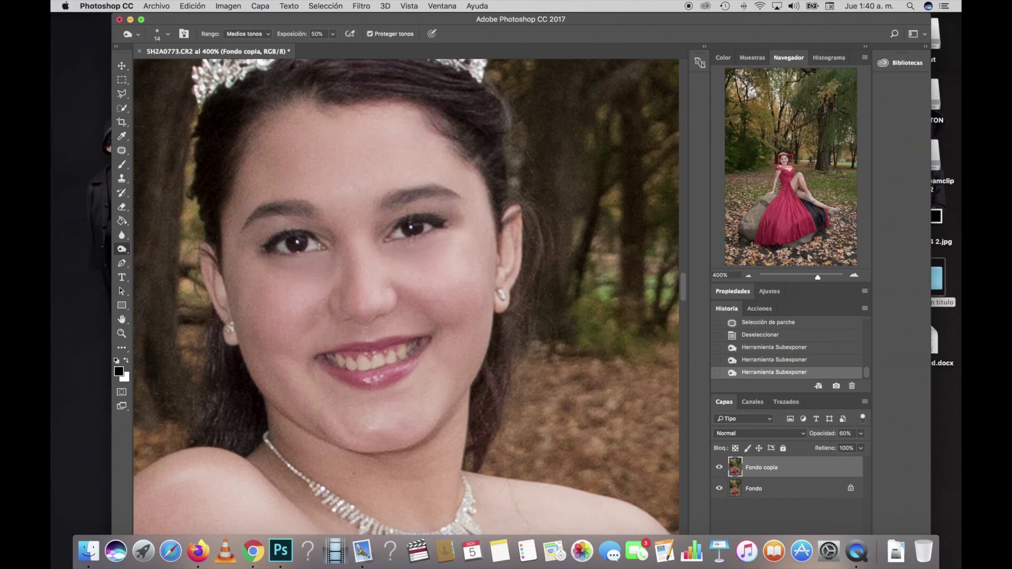
right_click(121, 249)
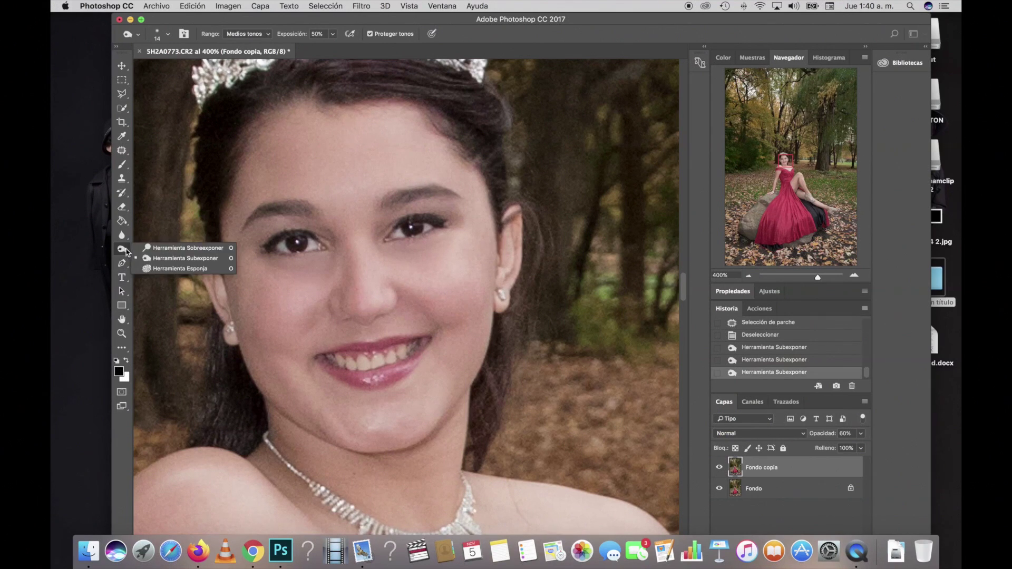
Step: Lighten the teeth with a 20 px Dodge brush, then zoom out to 50%
click(161, 249)
right_click(400, 363)
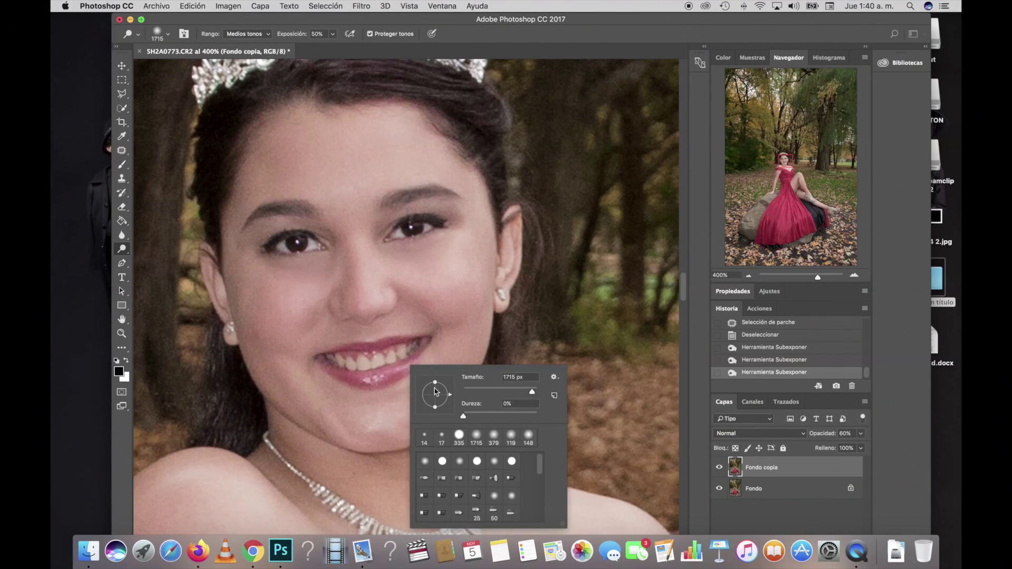
click(471, 390)
key(Return)
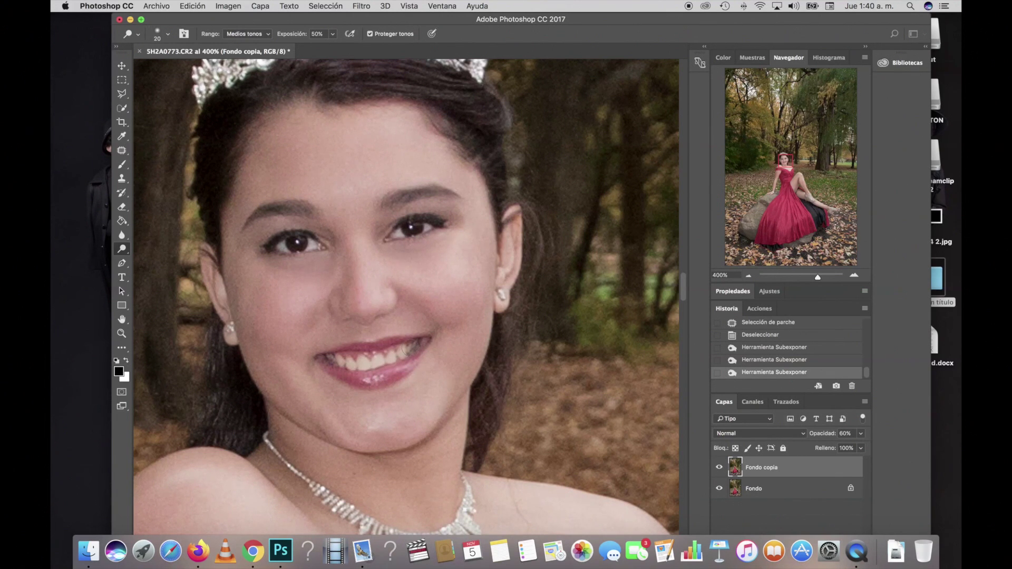
click(410, 347)
click(749, 276)
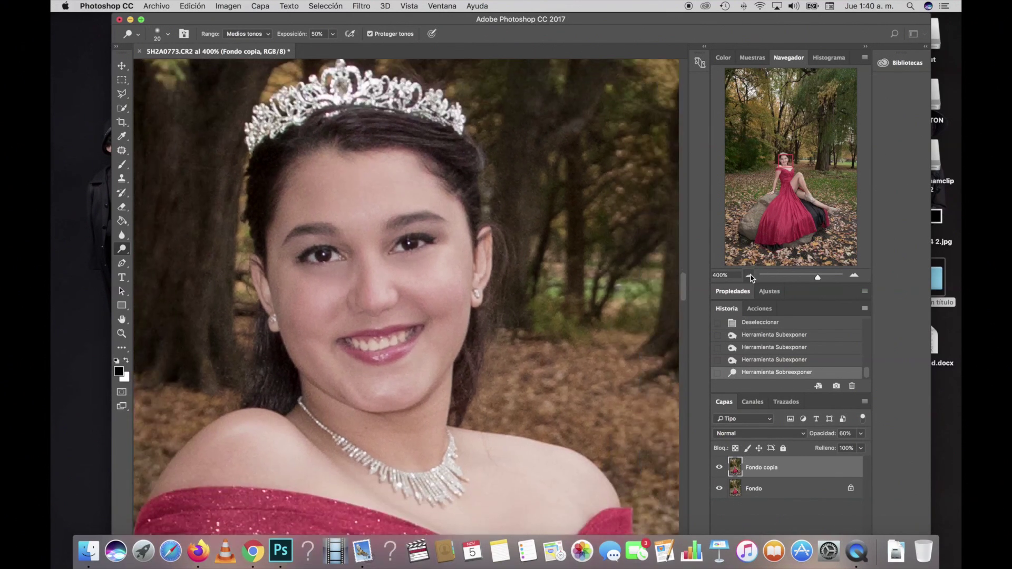
click(749, 275)
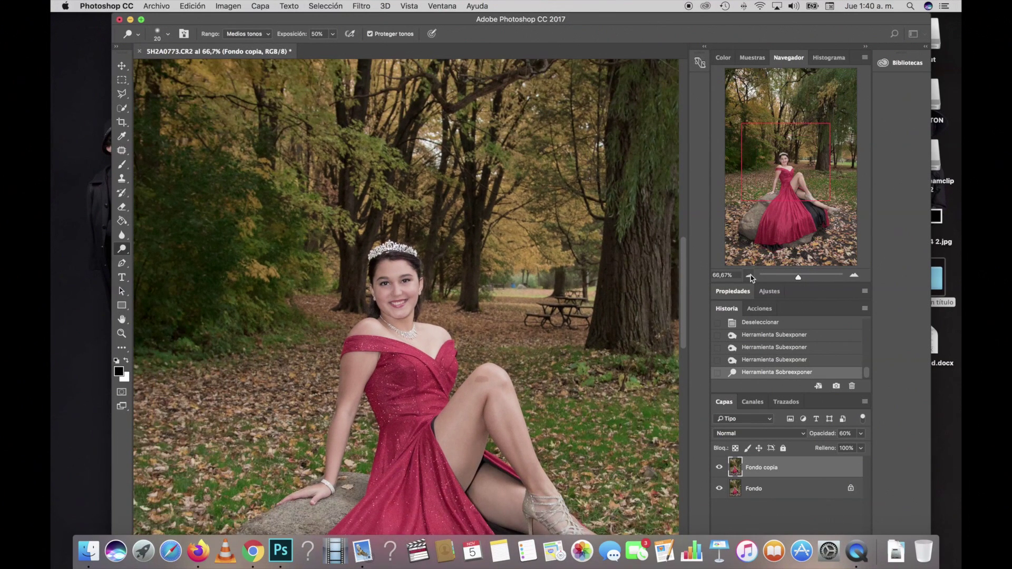
click(749, 276)
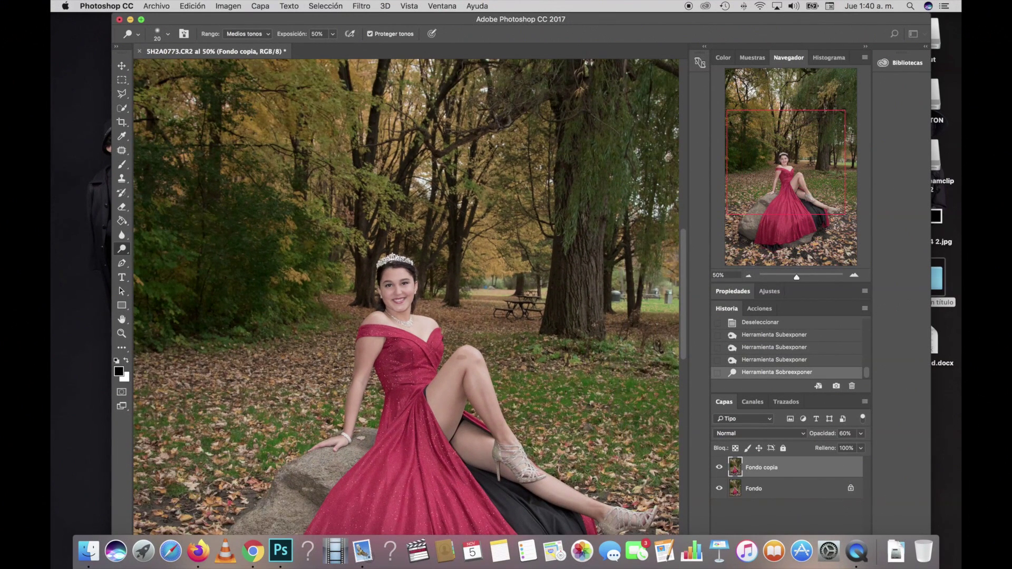
scroll(405, 295, down, 5)
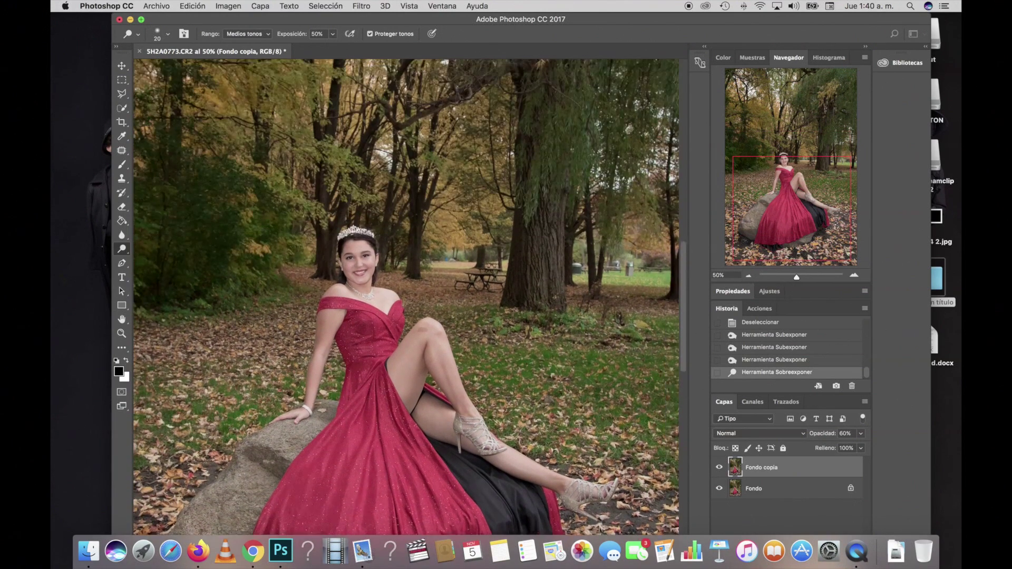
scroll(405, 295, up, 3)
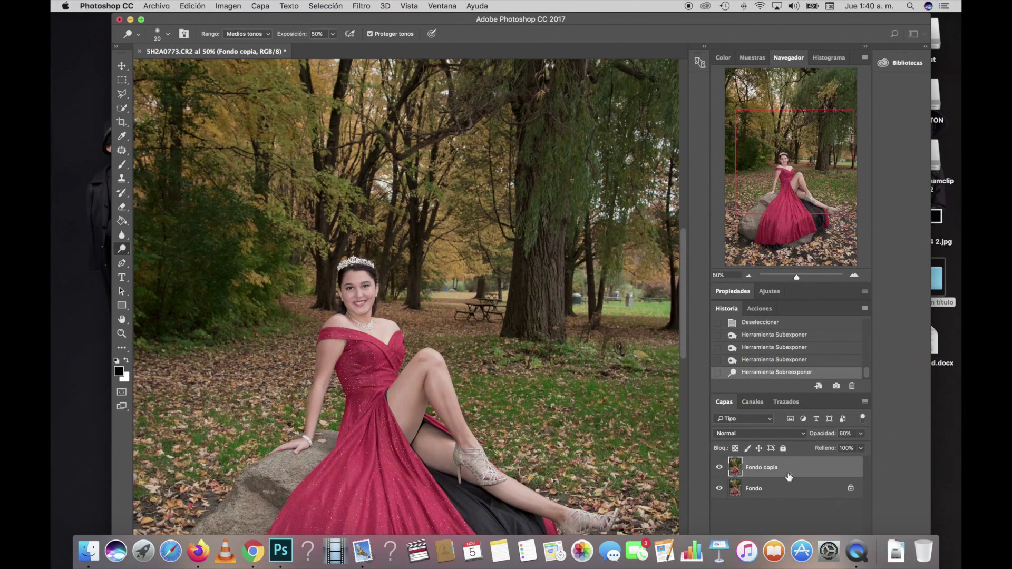
Step: Flatten the image into a single Fondo layer and launch the Licuar (Liquify) filter
click(265, 7)
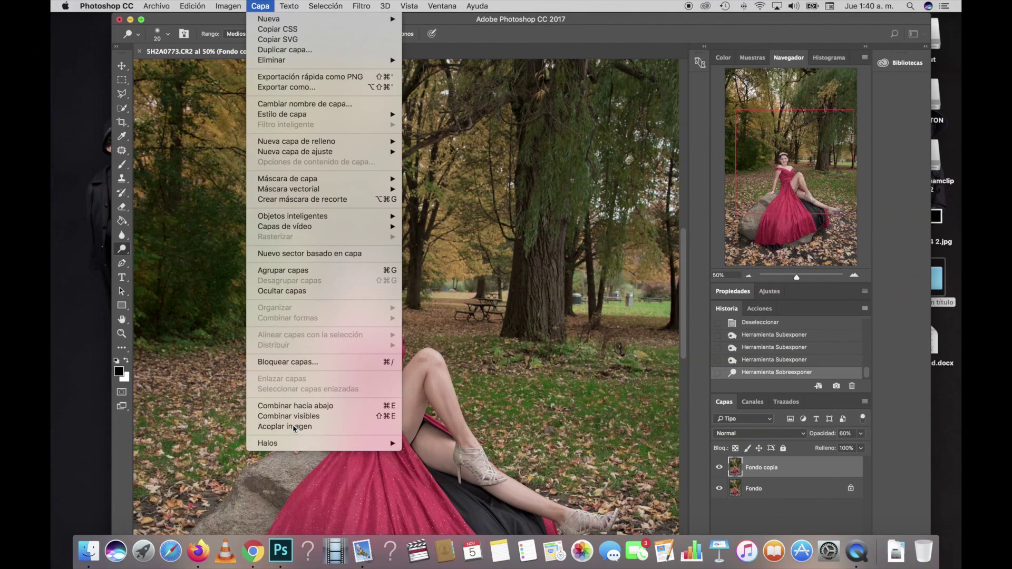
click(294, 427)
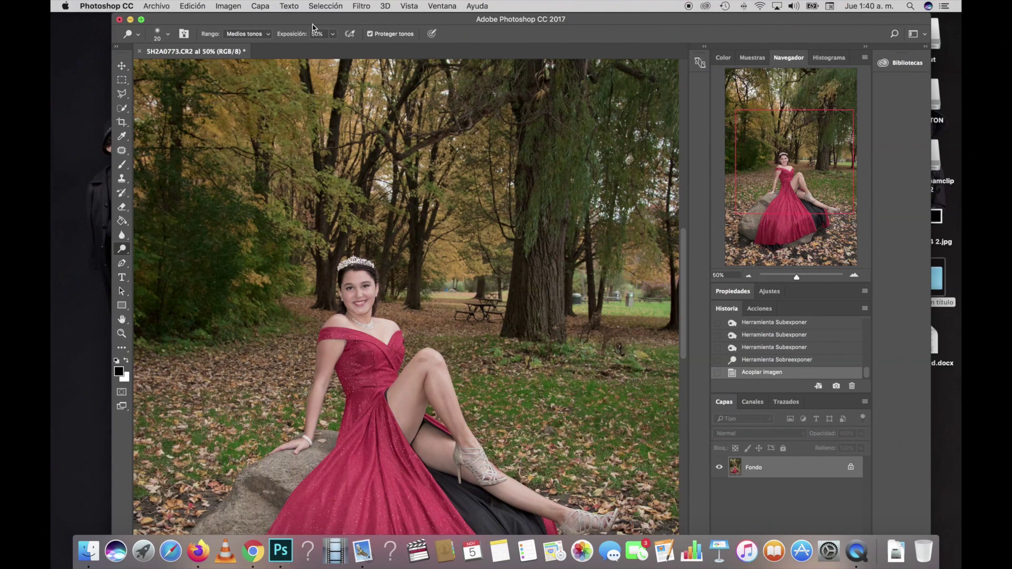
click(361, 8)
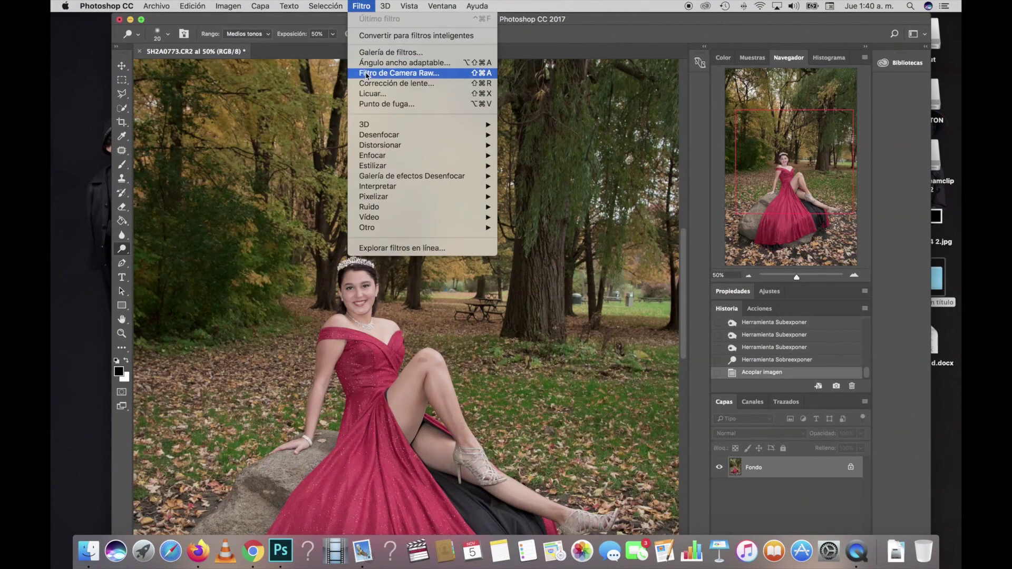
click(375, 94)
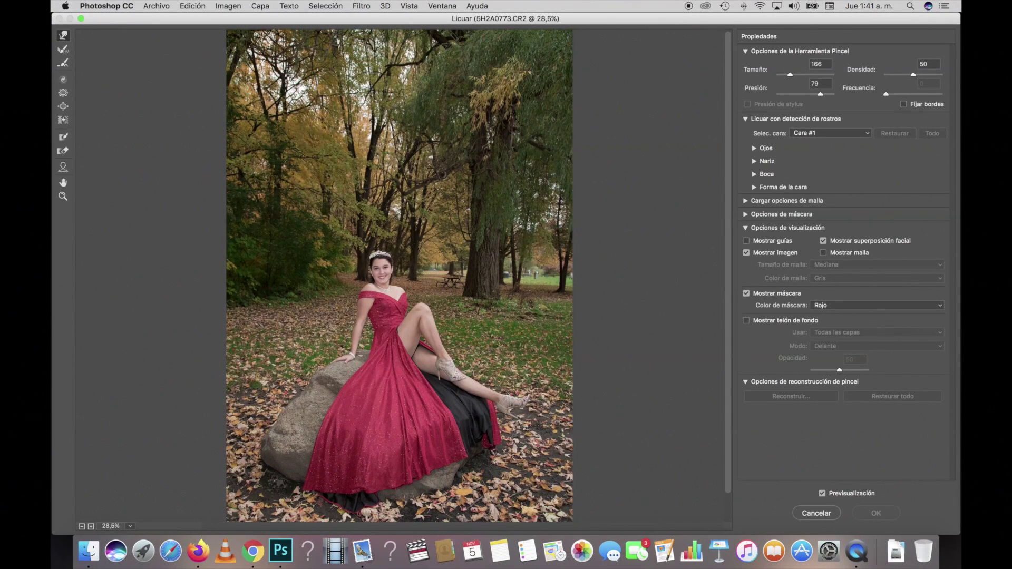
Step: Zoom the Liquify preview to 200% and nudge the dress edge near the armpit
click(90, 527)
click(91, 526)
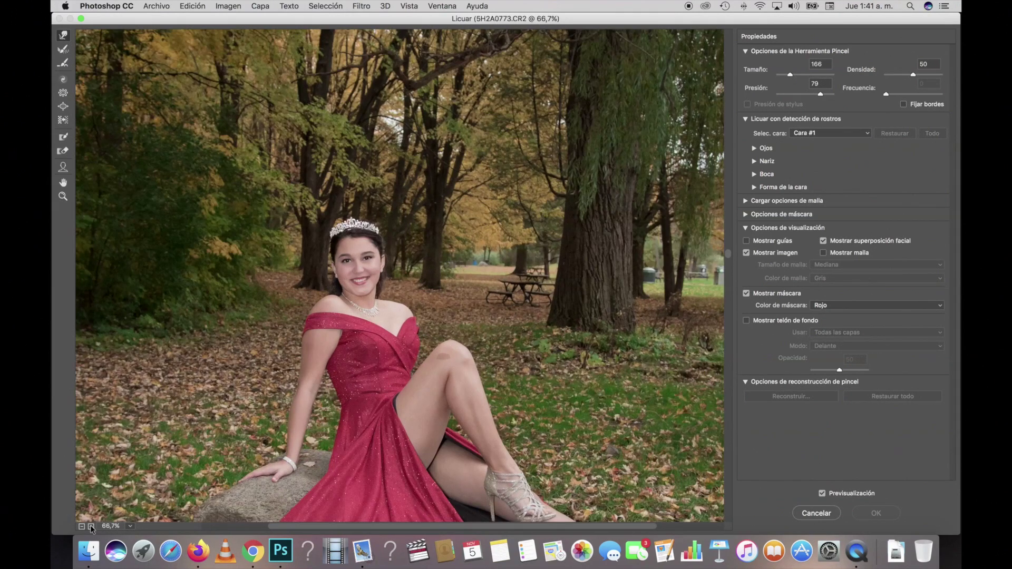
click(92, 527)
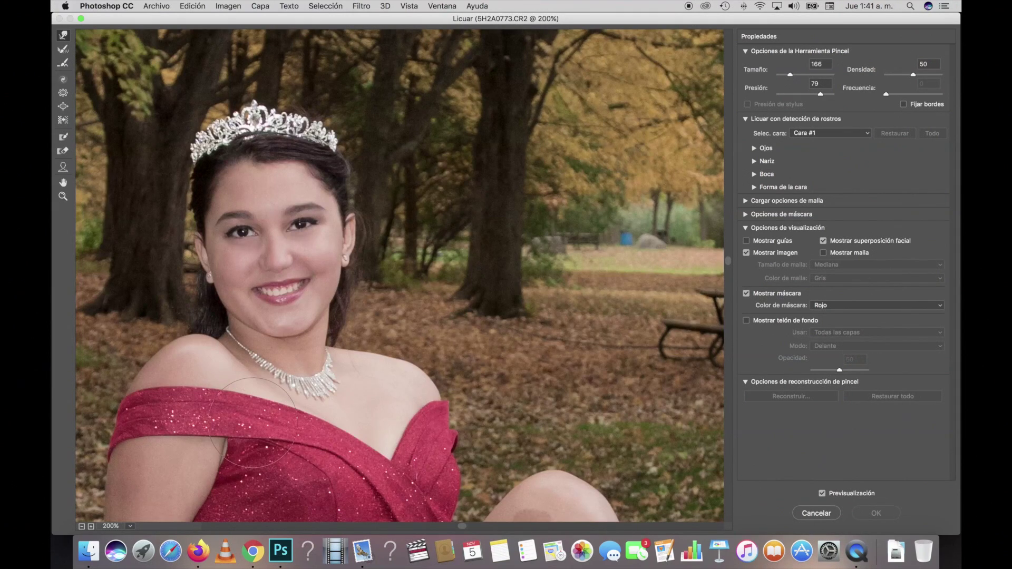
scroll(512, 358, down, 3)
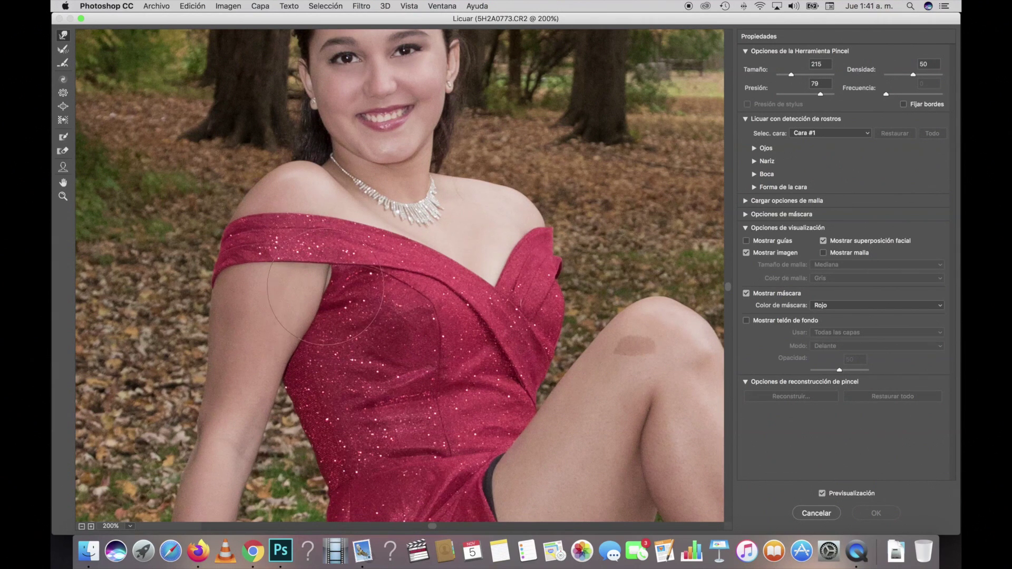
mouse_move(326, 286)
mouse_down()
mouse_move(315, 307)
mouse_move(331, 329)
mouse_up()
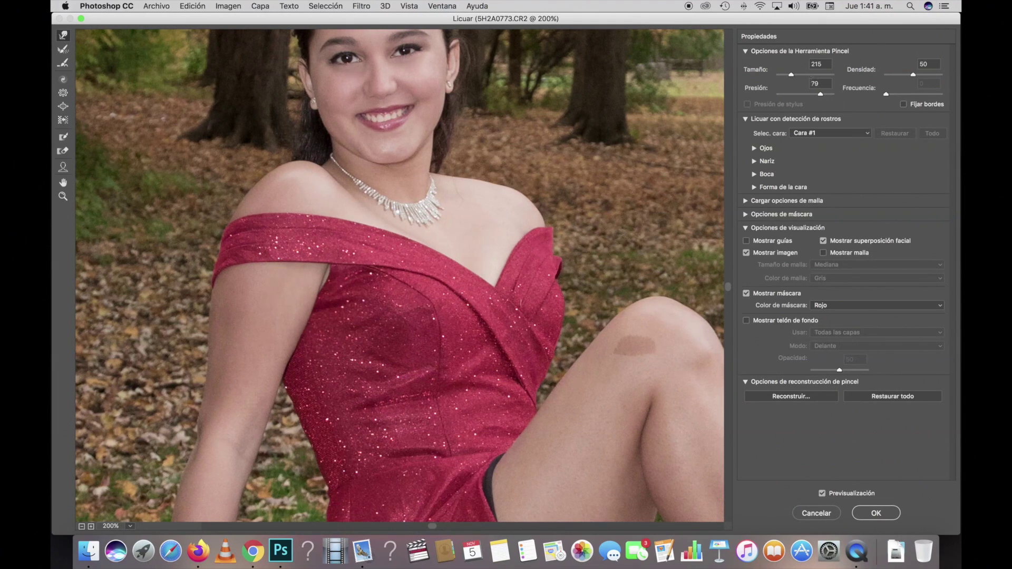
Step: With the warp brush at size 418, push in the arm's left edge and slim the waist
drag(792, 74, 794, 75)
drag(207, 253, 216, 312)
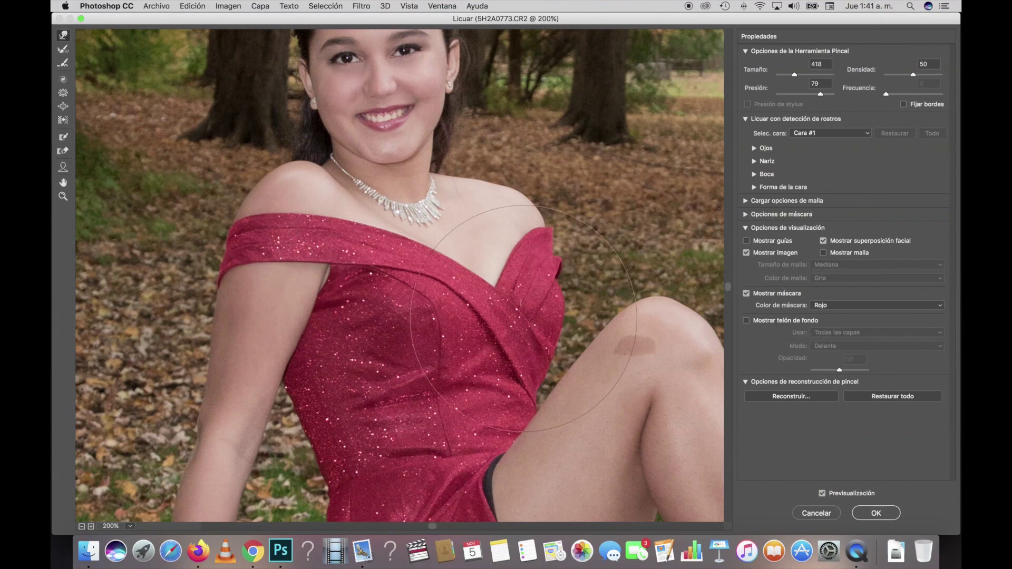
scroll(526, 288, down, 10)
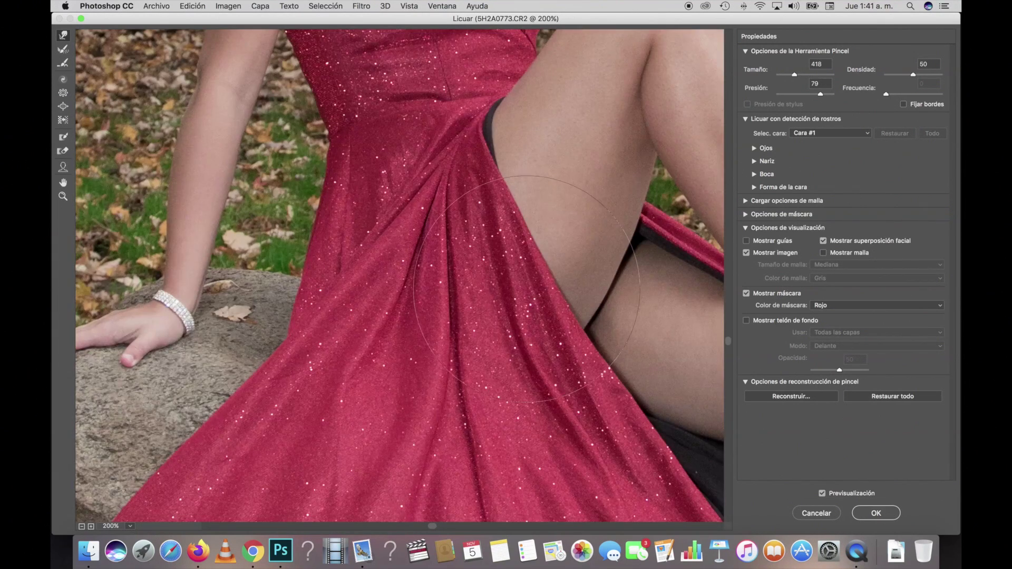
scroll(526, 289, up, 5)
scroll(369, 264, up, 3)
scroll(294, 239, up, 3)
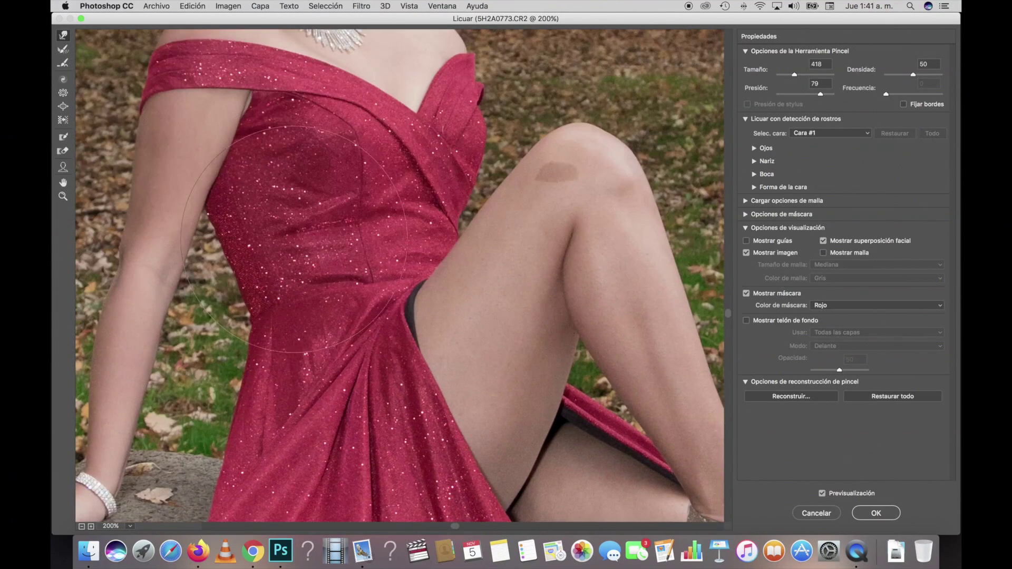
mouse_move(294, 239)
mouse_down()
mouse_move(261, 306)
mouse_move(286, 318)
mouse_up()
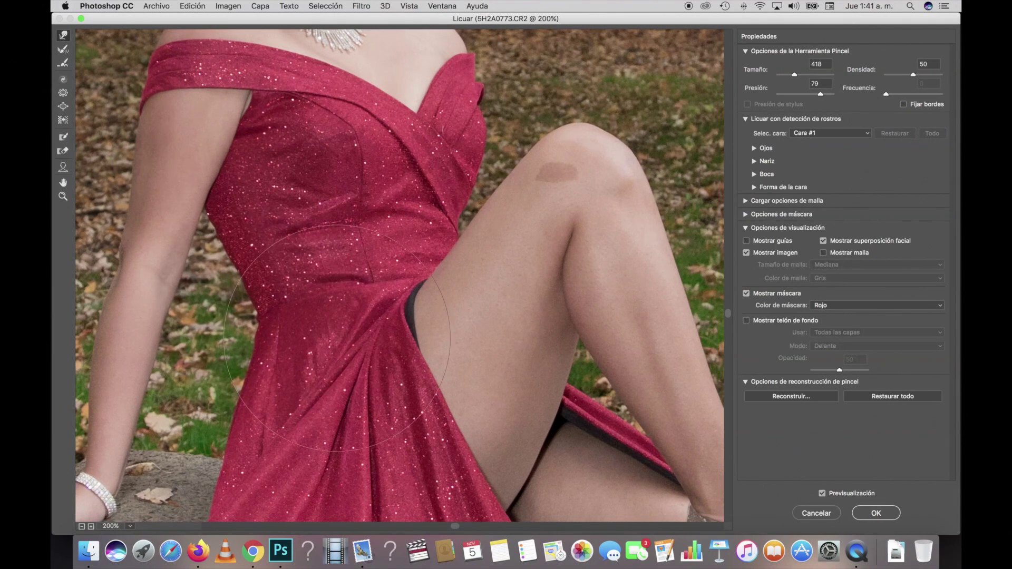
scroll(360, 414, up, 10)
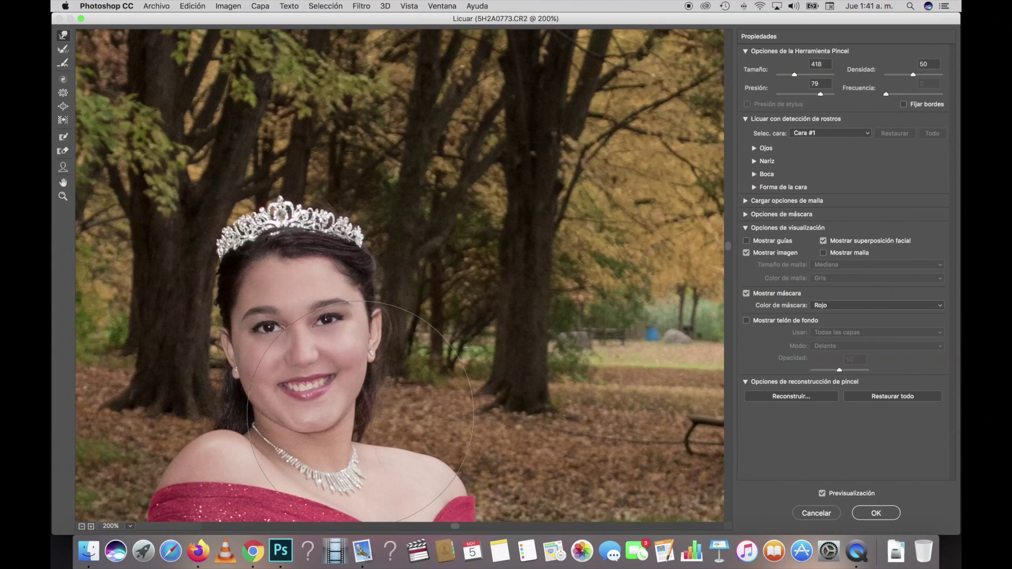
Step: At brush size 378, reshape the dress's right edge and push the hair beside the neck left
scroll(360, 413, down, 5)
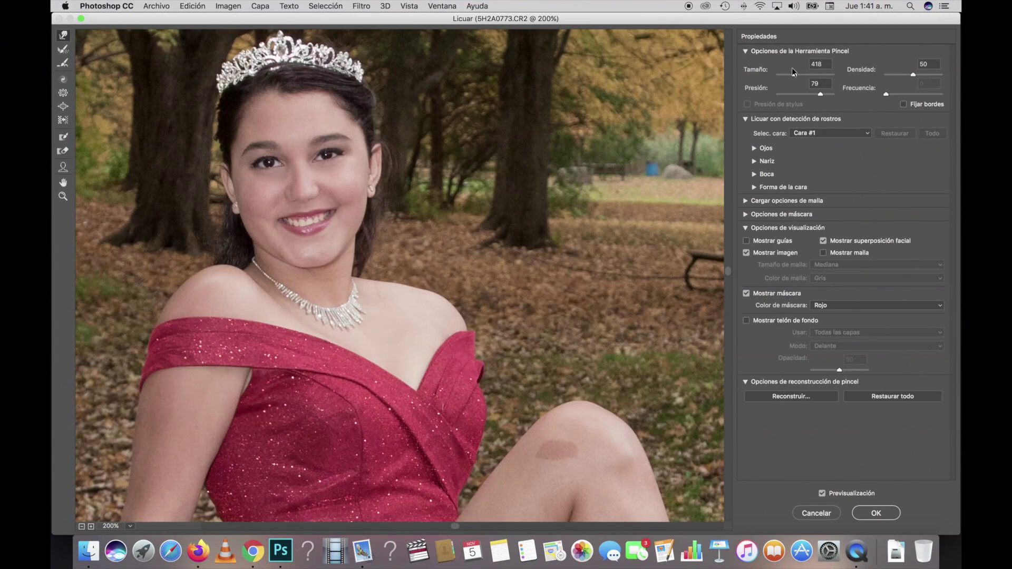
drag(792, 74, 787, 77)
drag(473, 408, 465, 448)
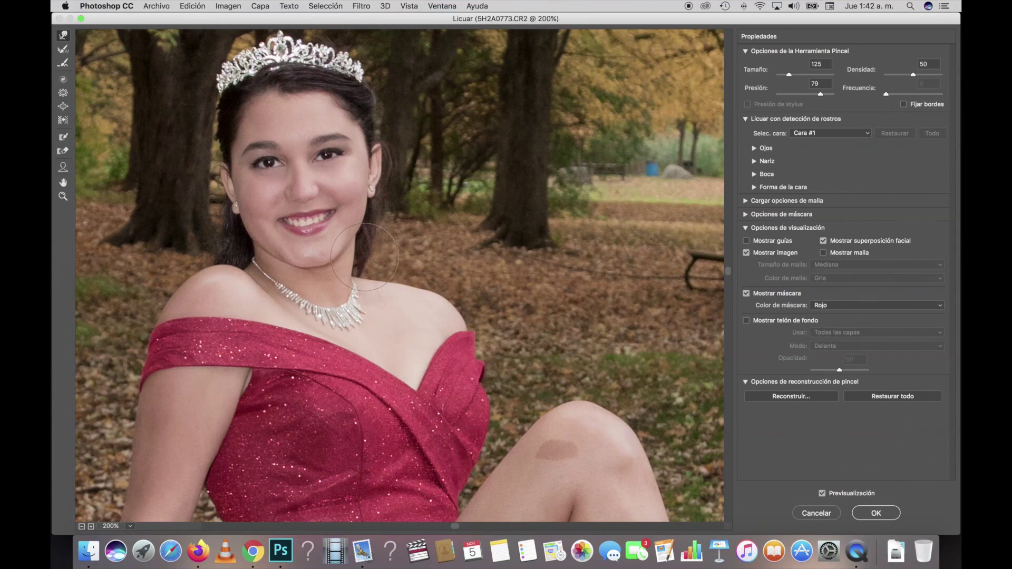
drag(364, 259, 361, 260)
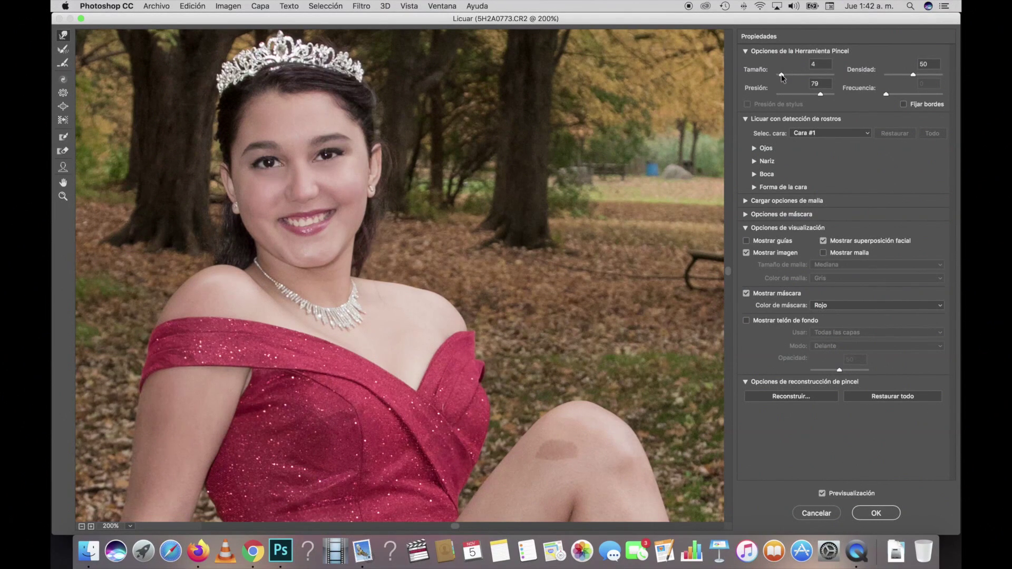
Step: Set the warp brush to 22, zoom the preview out to 25%, and apply the Liquify changes
drag(782, 74, 784, 75)
key(alt)
click(82, 527)
click(82, 526)
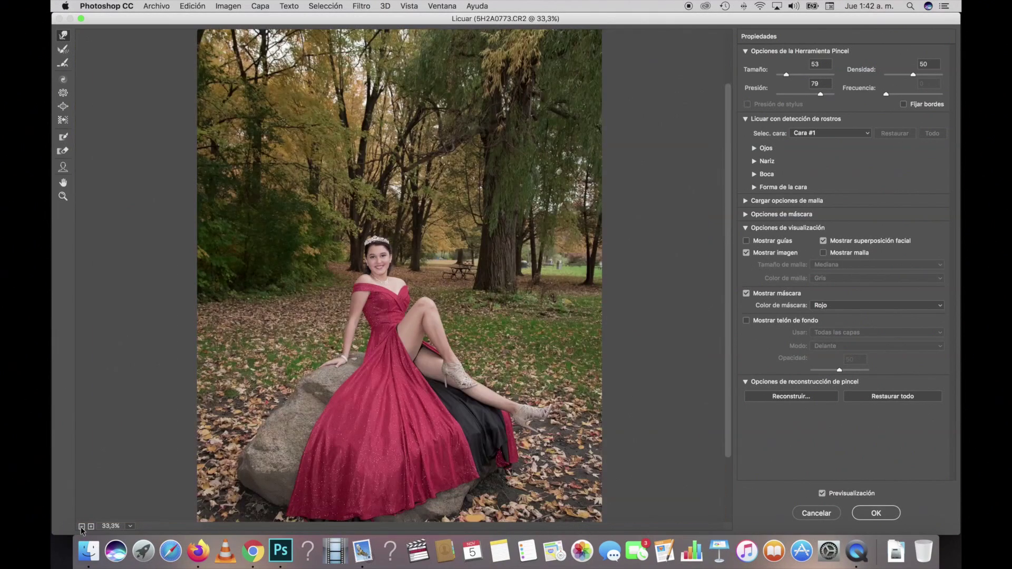
click(81, 527)
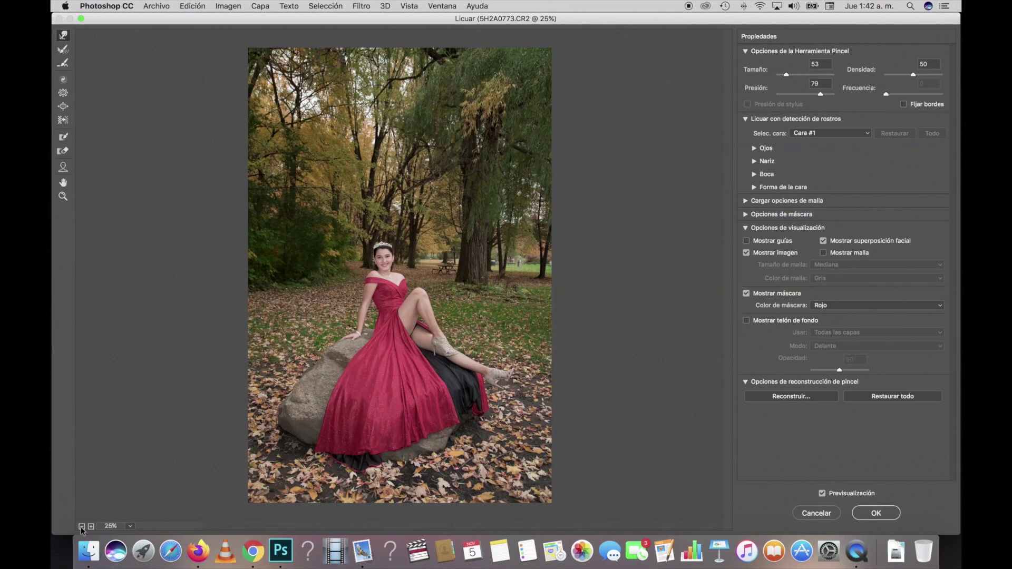
click(875, 514)
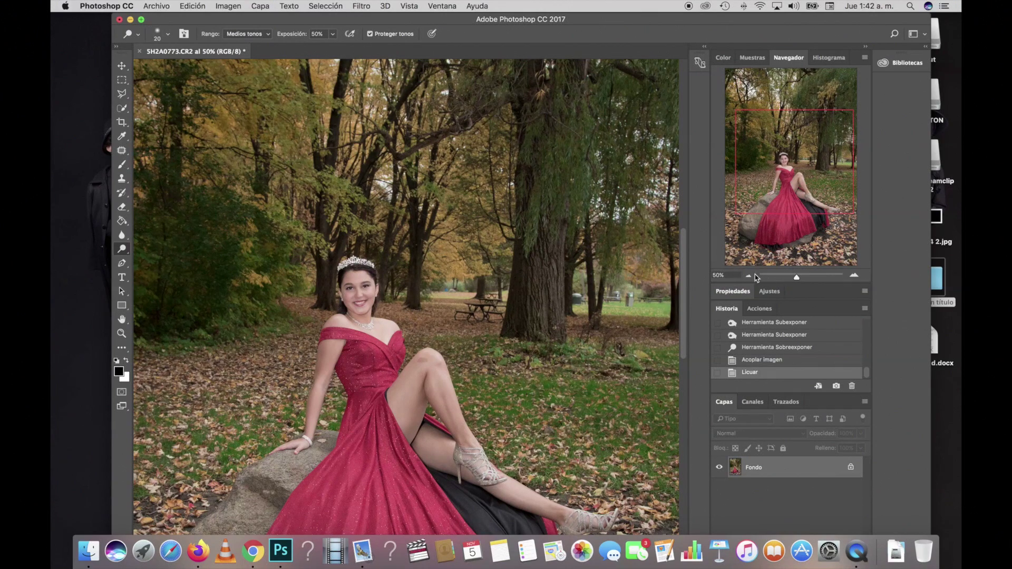
Step: Zoom to 300% and patch the blue trash can with the adjacent ground using the Patch tool
click(854, 275)
click(853, 275)
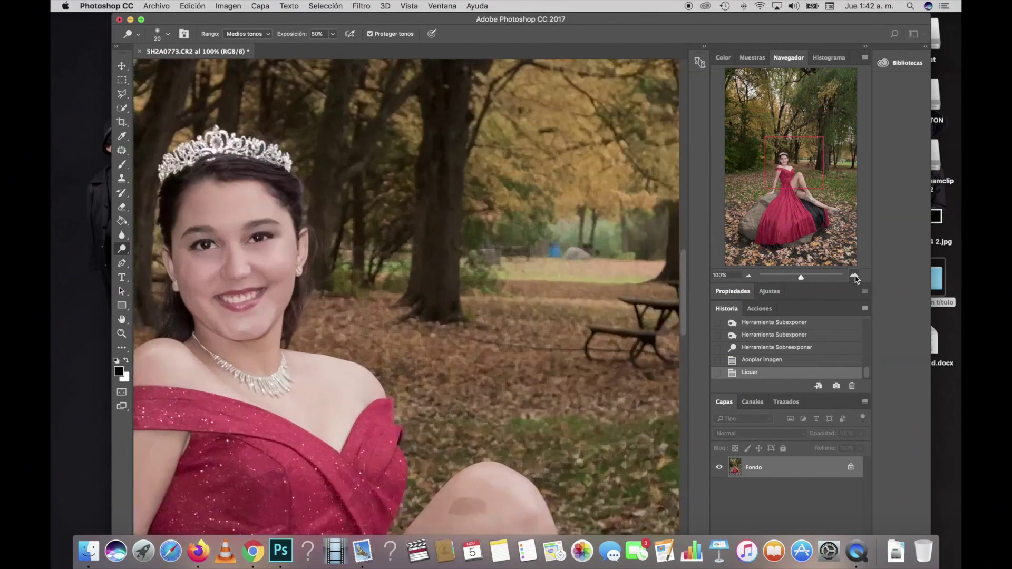
click(853, 275)
scroll(592, 303, right, 5)
scroll(593, 303, right, 2)
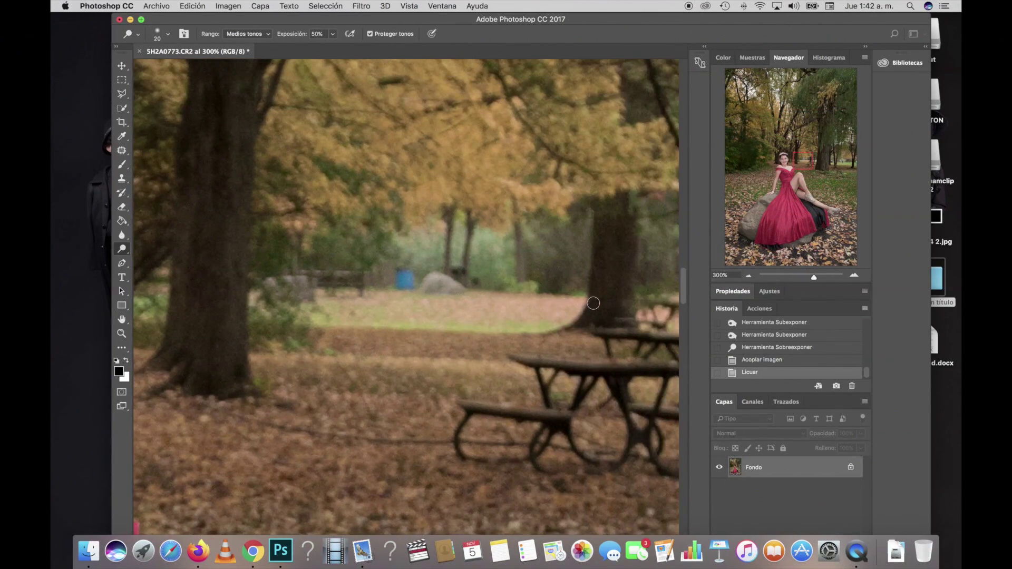
click(122, 150)
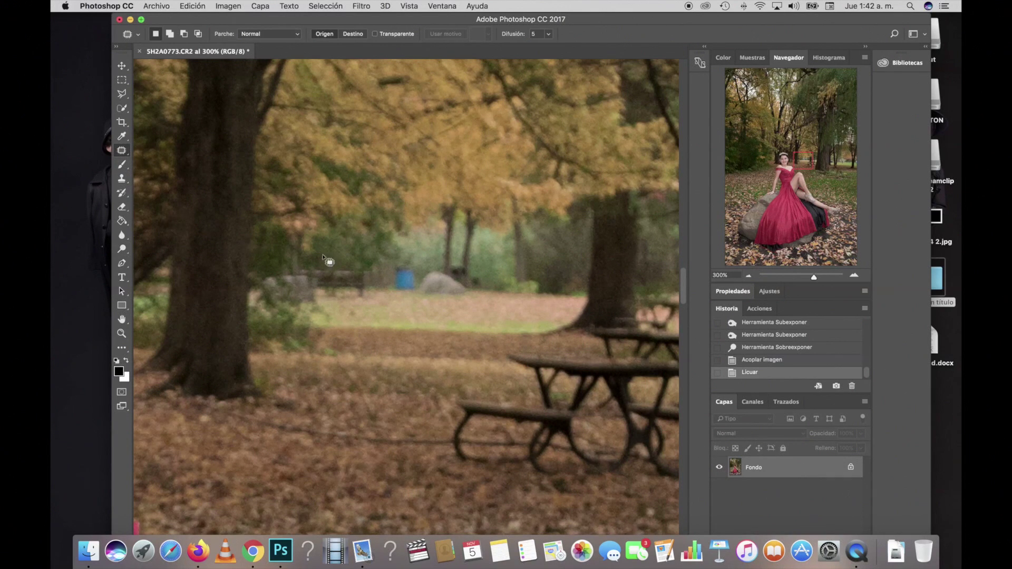
drag(396, 264, 407, 284)
drag(396, 282, 376, 280)
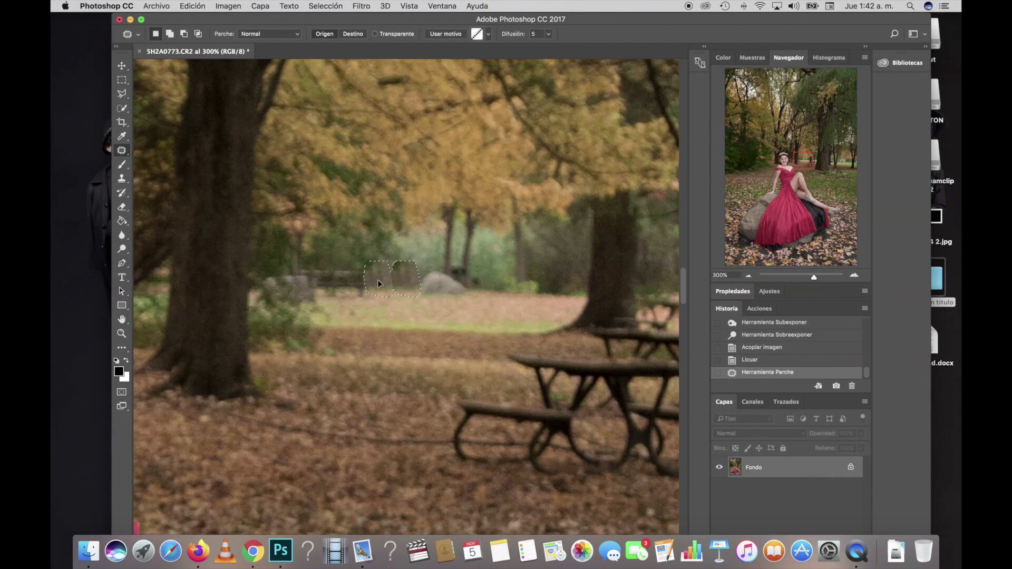
click(380, 304)
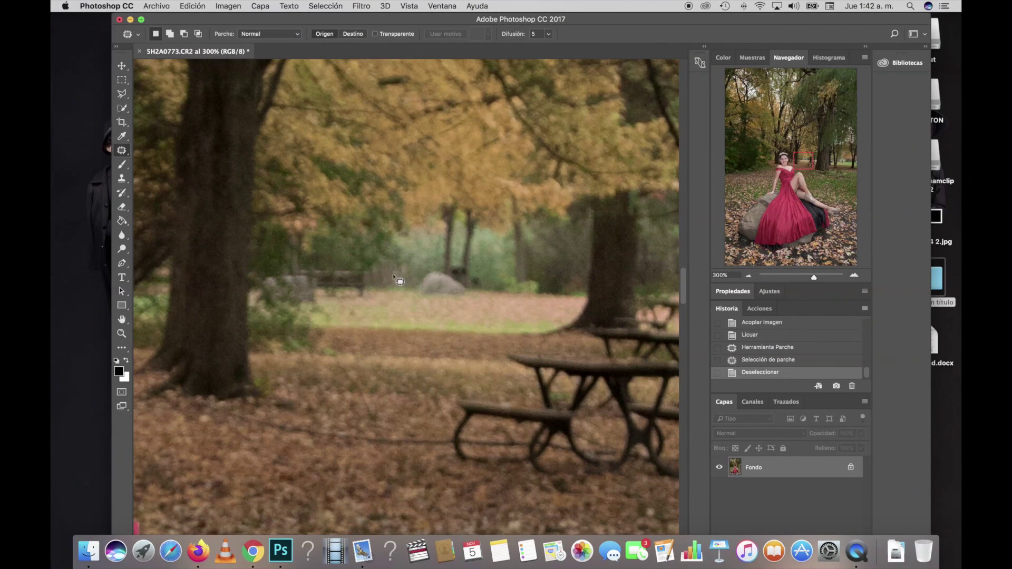
Step: Outline and patch over a distracting spot near the rock
mouse_move(368, 266)
mouse_down()
mouse_move(367, 285)
mouse_move(345, 301)
mouse_move(368, 267)
mouse_move(372, 292)
mouse_up()
drag(483, 276, 470, 279)
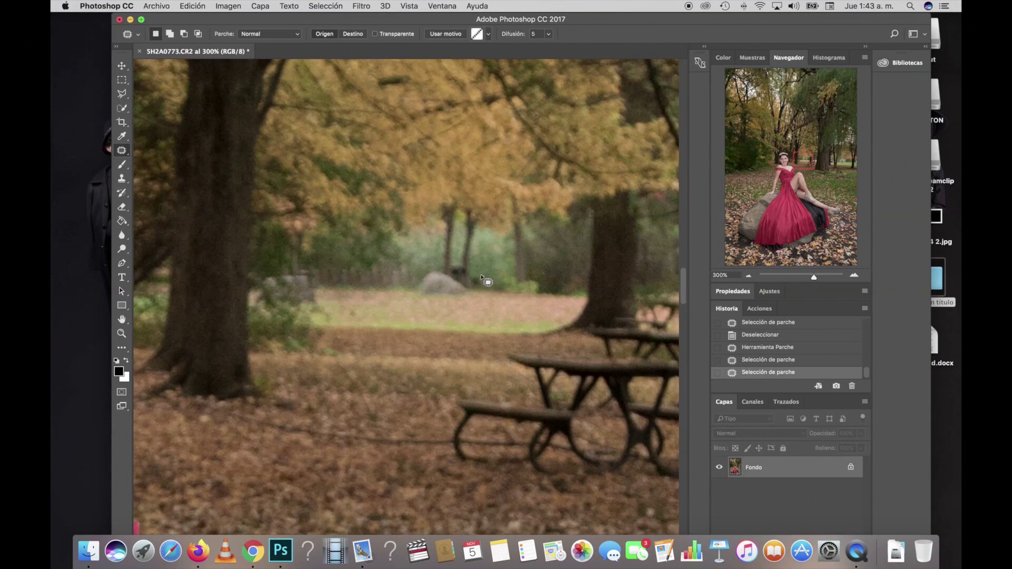
click(360, 274)
mouse_move(361, 274)
mouse_down()
mouse_move(356, 258)
mouse_move(391, 317)
mouse_up()
click(391, 316)
Step: Patch the distant picnic table away with nearby grass, deselecting after each patch
scroll(391, 316, right, 5)
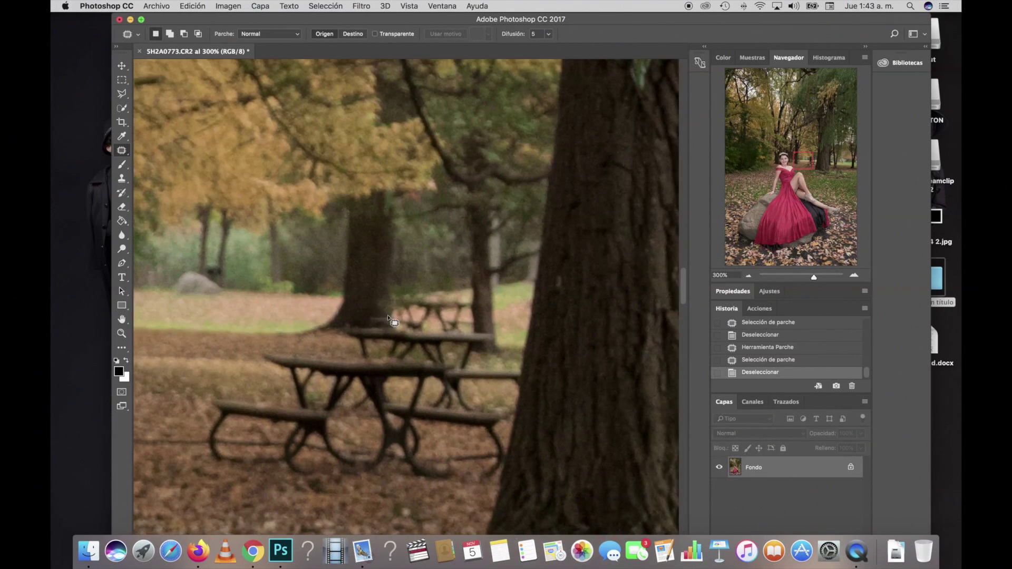
scroll(389, 317, down, 1)
scroll(388, 316, right, 2)
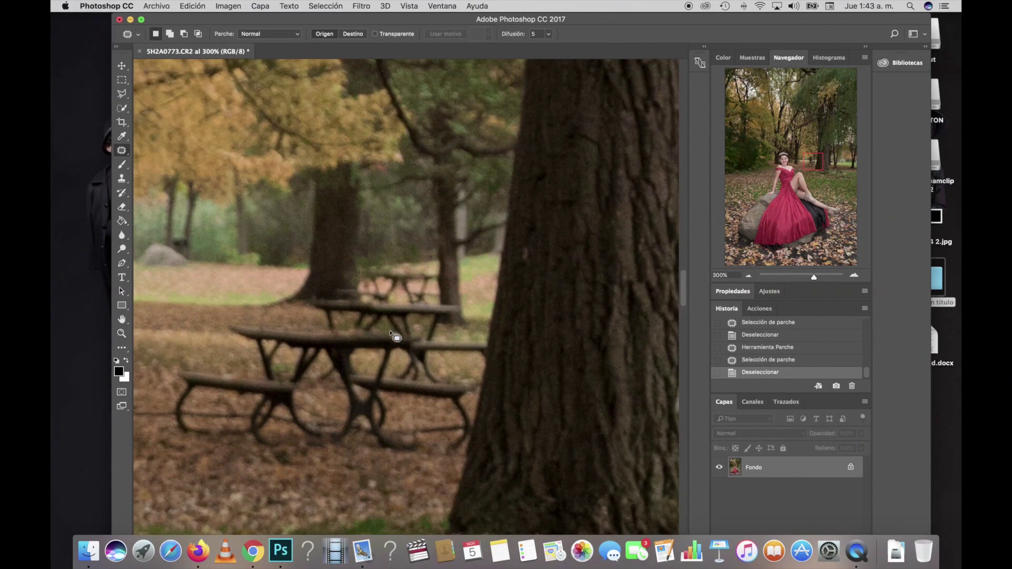
scroll(388, 320, right, 5)
scroll(390, 324, right, 5)
scroll(390, 332, right, 5)
scroll(389, 333, up, 2)
scroll(390, 333, right, 3)
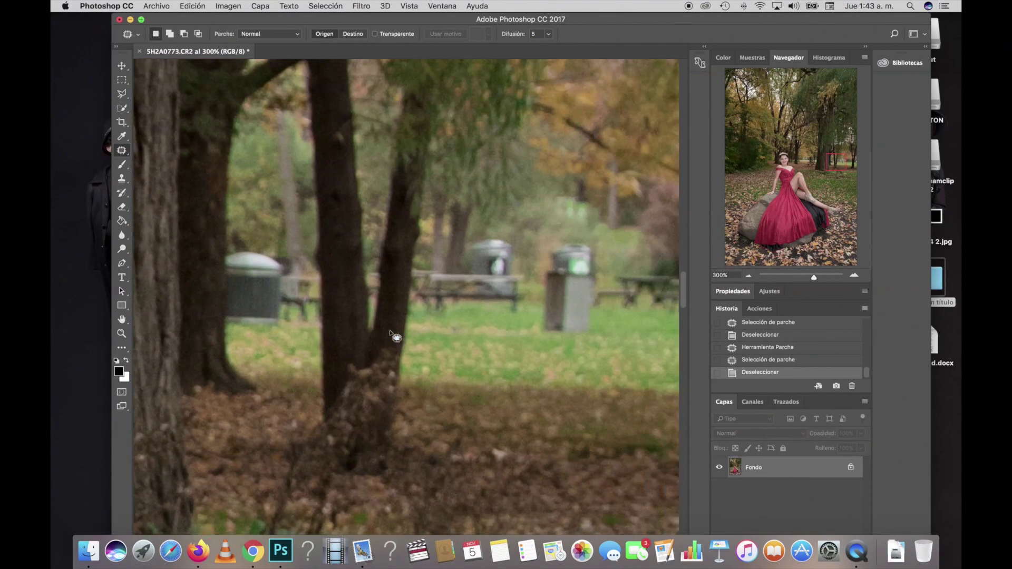
scroll(390, 333, right, 3)
scroll(390, 333, right, 3)
scroll(389, 333, right, 3)
scroll(390, 333, right, 2)
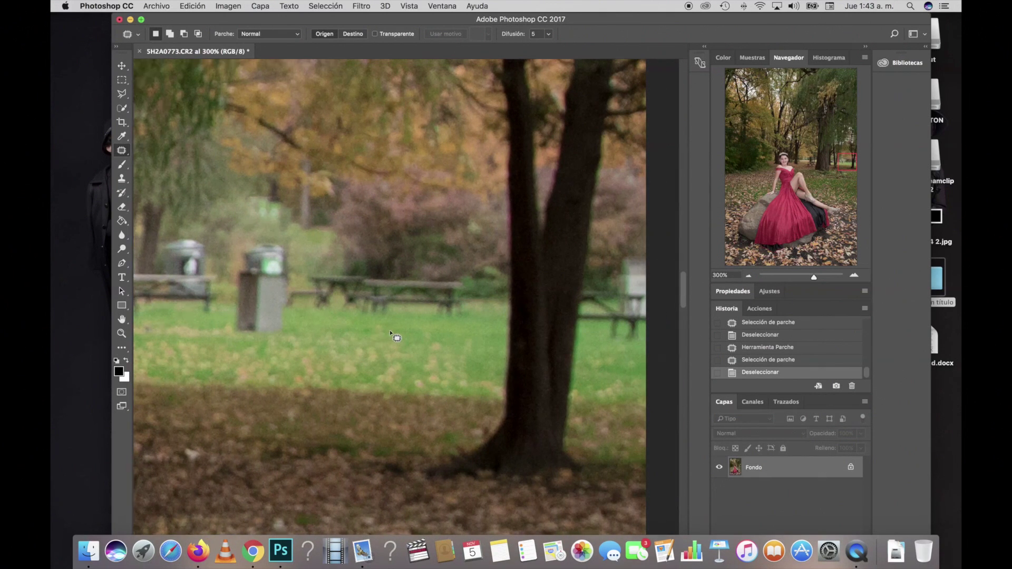
scroll(390, 333, right, 10)
scroll(390, 331, left, 3)
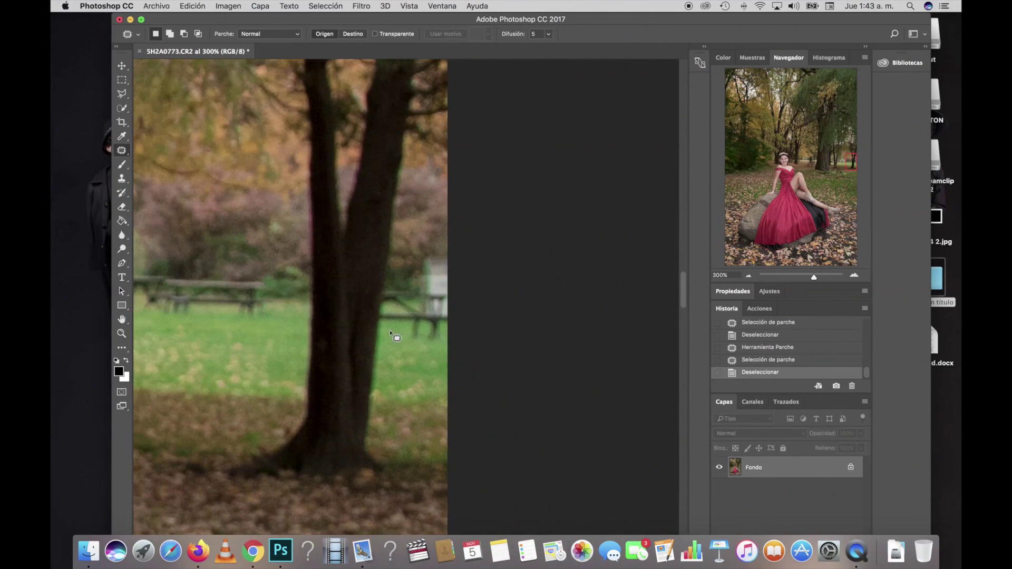
scroll(263, 336, left, 5)
scroll(263, 336, left, 2)
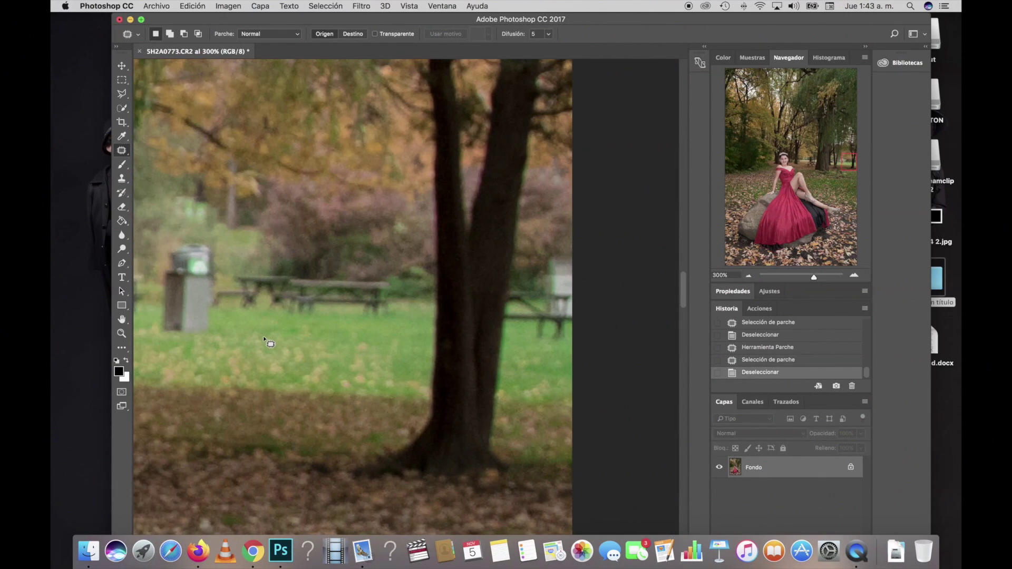
scroll(233, 296, left, 3)
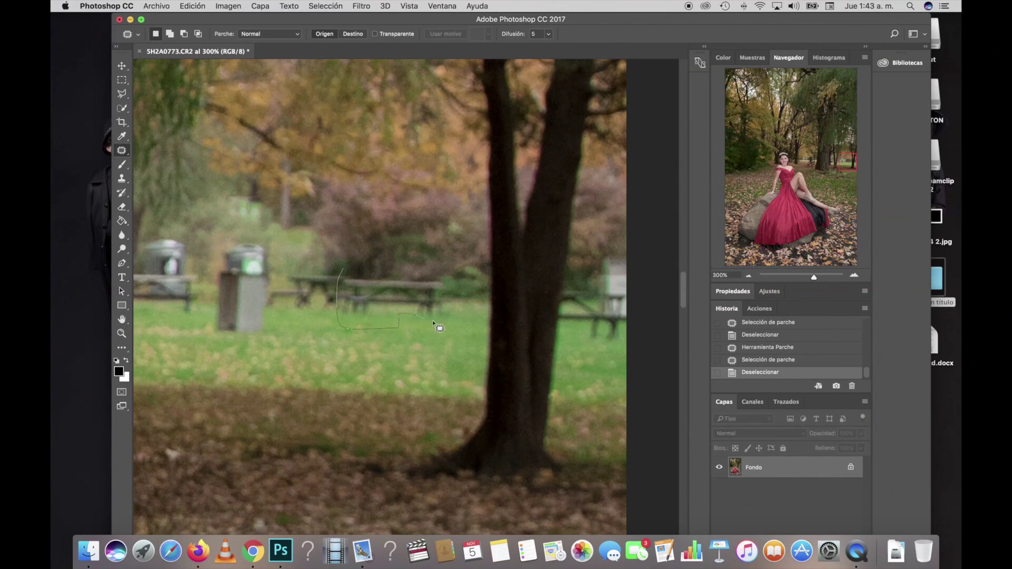
mouse_move(431, 323)
mouse_down()
mouse_move(390, 272)
mouse_move(421, 294)
mouse_move(380, 303)
mouse_up()
key(ctrl+d)
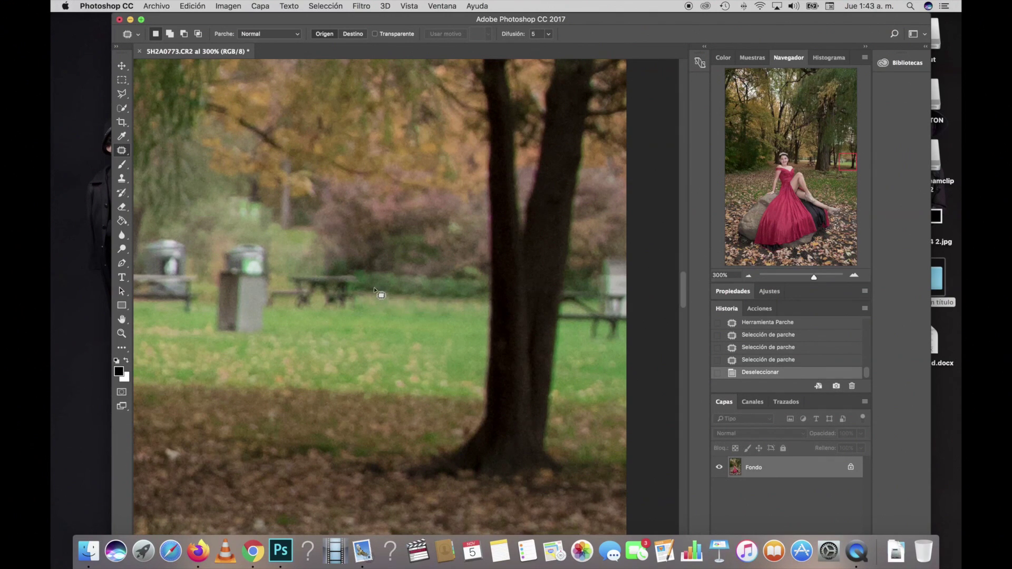
mouse_move(363, 267)
mouse_down()
mouse_move(336, 323)
mouse_move(274, 269)
mouse_up()
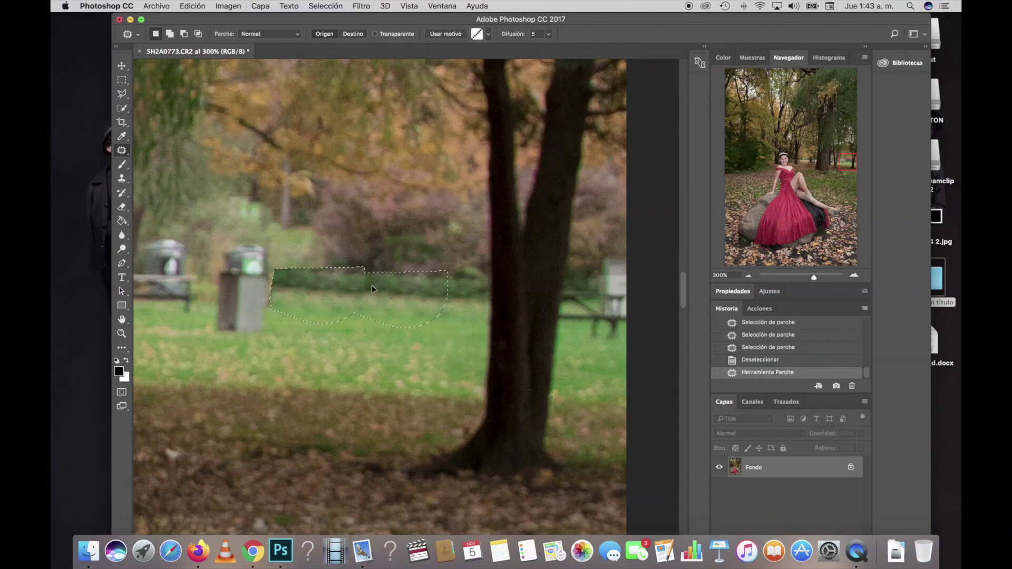
drag(370, 291, 392, 348)
key(ctrl+d)
Step: Lasso the trash bin and cover it with grass from the right, then deselect
scroll(360, 318, left, 5)
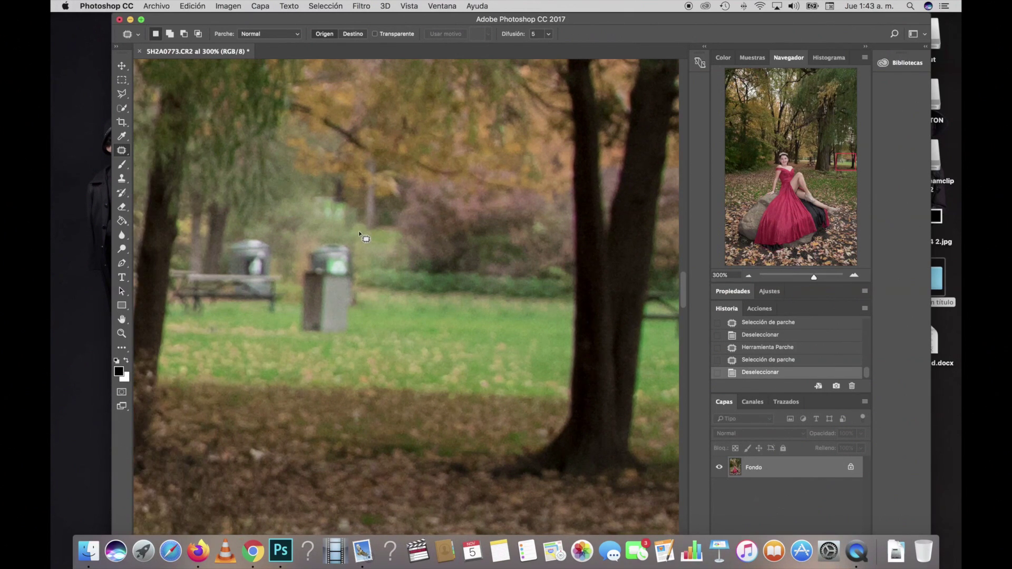
drag(359, 244, 341, 339)
drag(301, 246, 301, 245)
drag(314, 280, 390, 287)
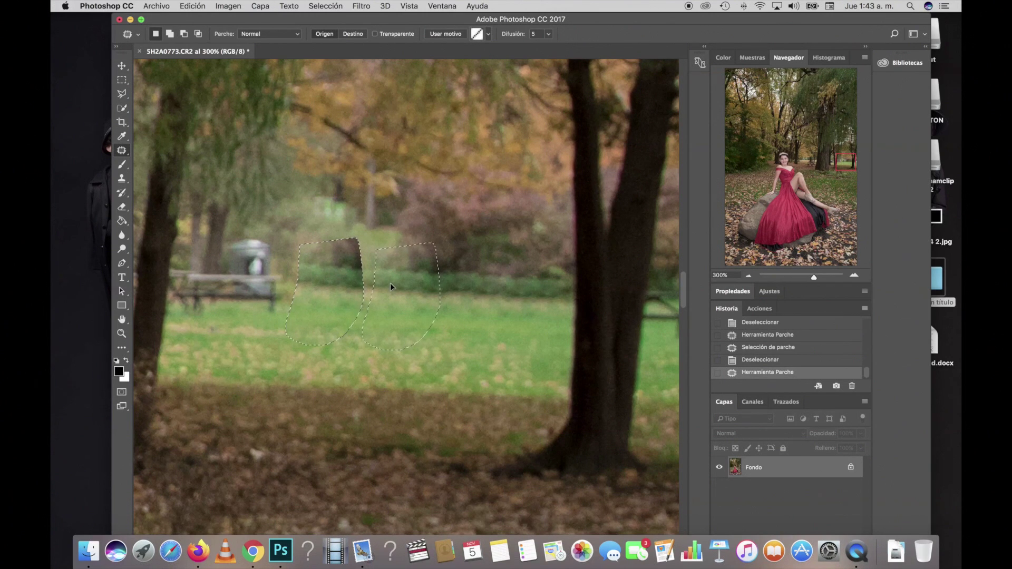
key(super+d)
Step: Patch the bench and another lawn spot with nearby grass, deselecting after each
scroll(386, 330, left, 3)
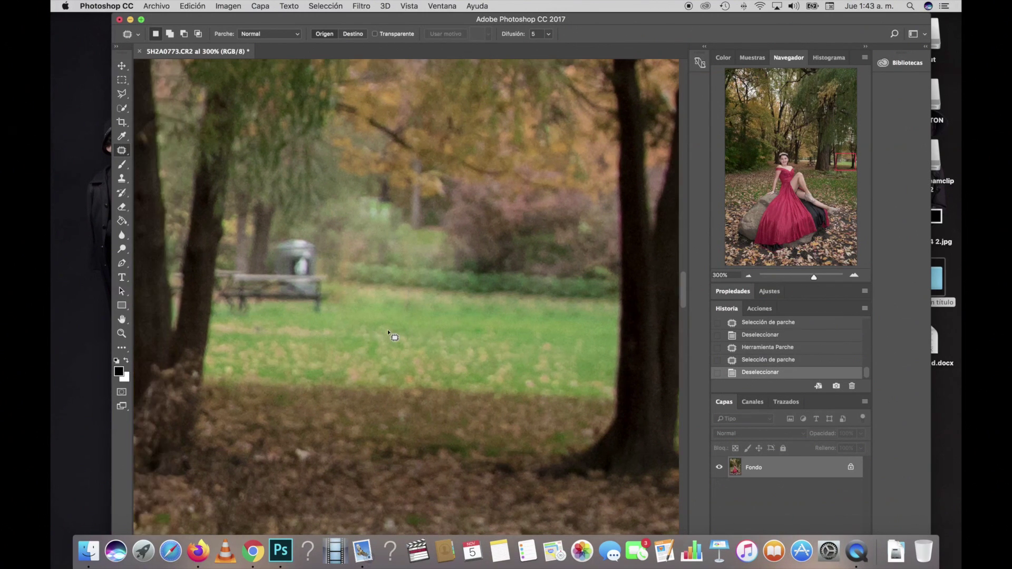
scroll(388, 332, left, 6)
scroll(392, 333, left, 6)
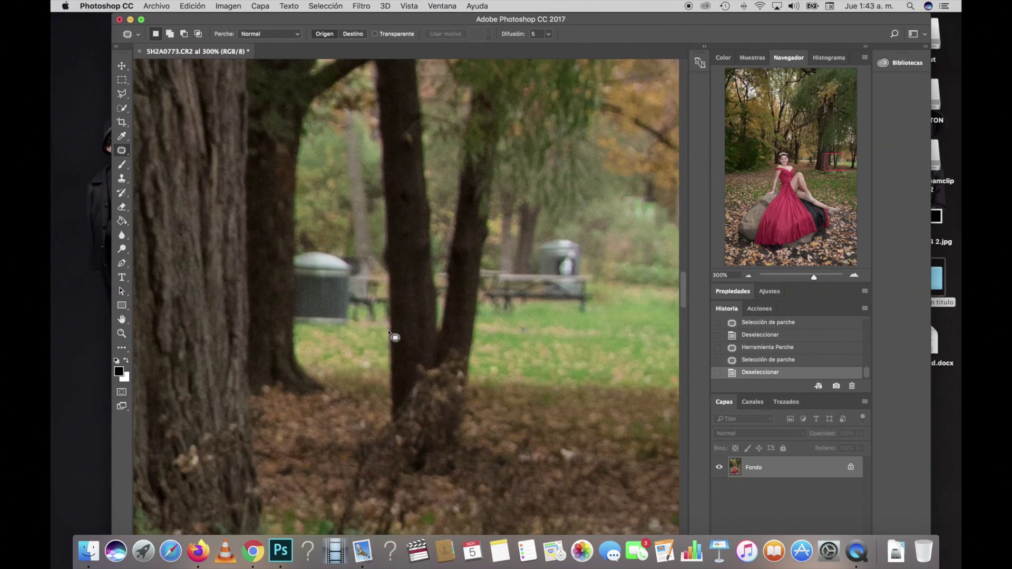
scroll(366, 333, right, 1)
scroll(348, 332, right, 4)
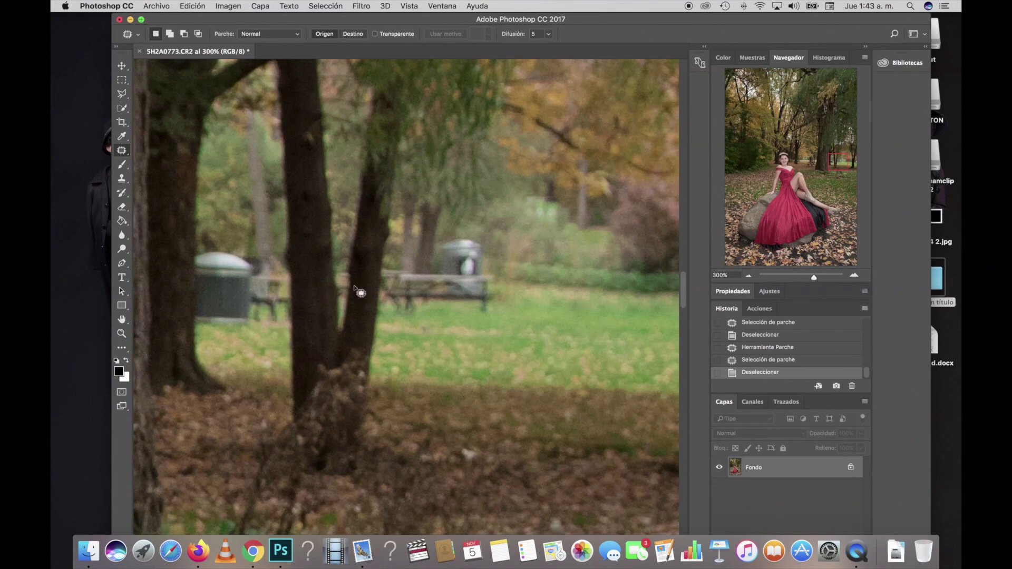
mouse_move(485, 237)
mouse_down()
mouse_move(501, 319)
mouse_move(415, 274)
mouse_up()
drag(416, 274, 477, 235)
drag(461, 259, 576, 267)
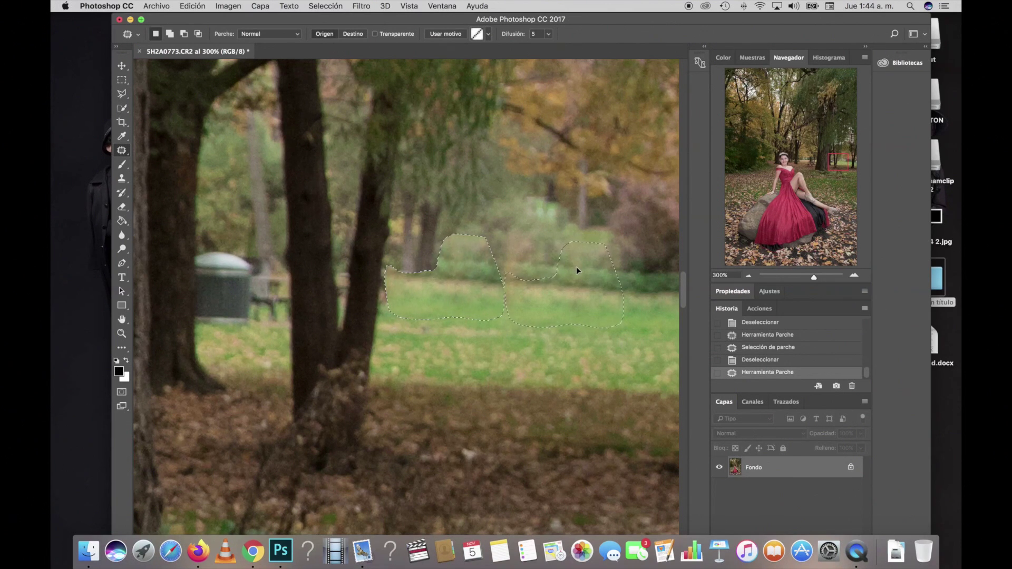
key(ctrl+d)
scroll(533, 352, right, 5)
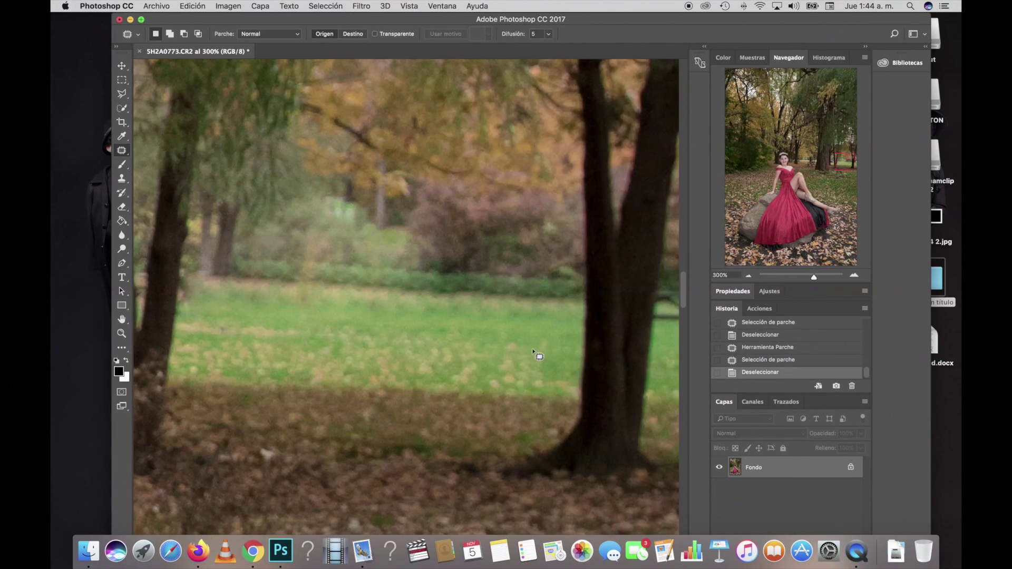
drag(319, 274, 322, 235)
key(ctrl+d)
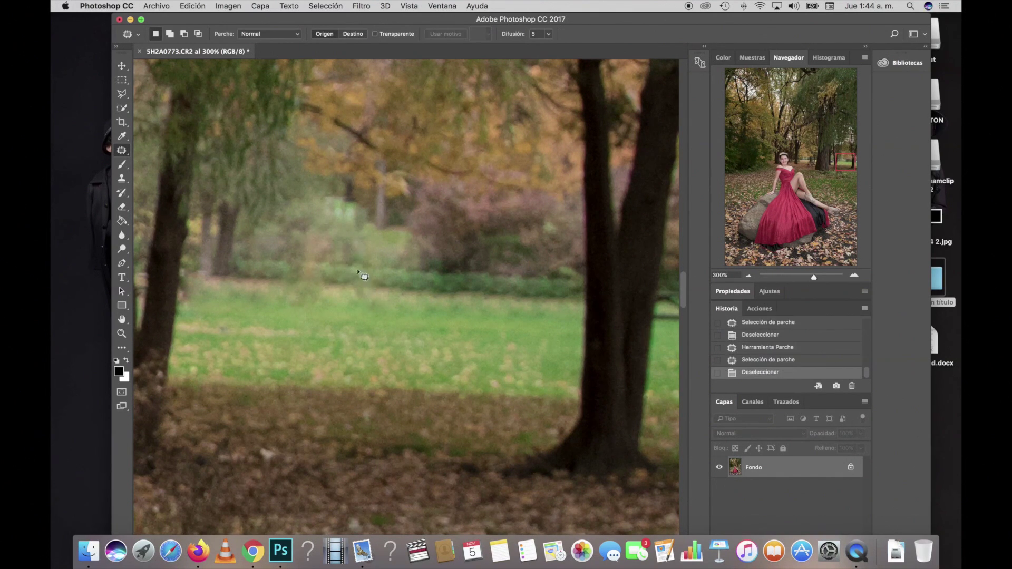
Step: Start a patch outline near the trees, then discard the unfinished selection
scroll(348, 309, left, 2)
scroll(349, 309, left, 3)
scroll(348, 309, left, 3)
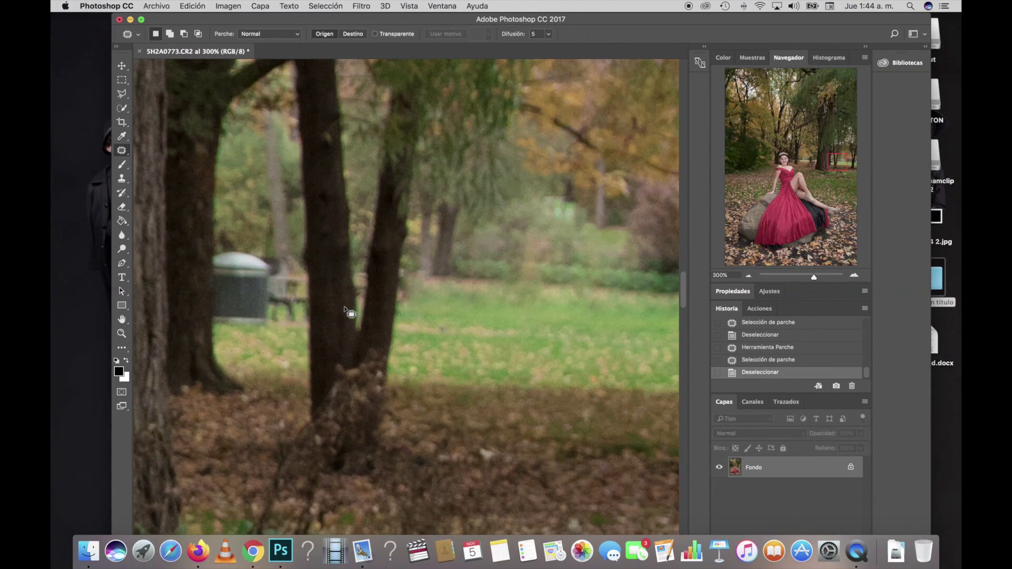
scroll(349, 313, right, 3)
scroll(343, 308, right, 3)
drag(417, 283, 387, 298)
key(ctrl+d)
Step: Lasso the grey-green bin beside the trees, cover it with lawn, and deselect
scroll(342, 329, left, 3)
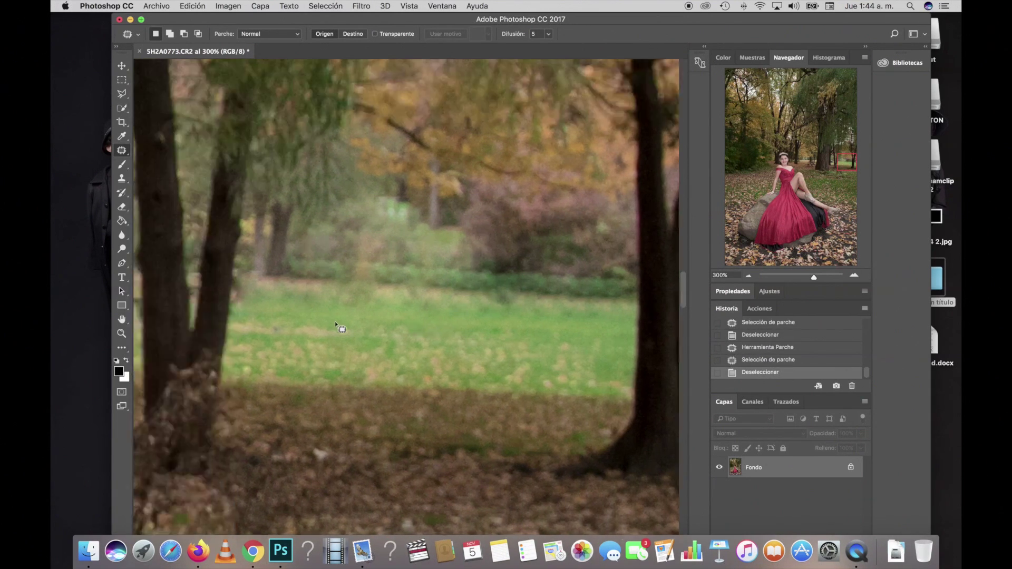
scroll(341, 328, left, 3)
scroll(335, 323, right, 1)
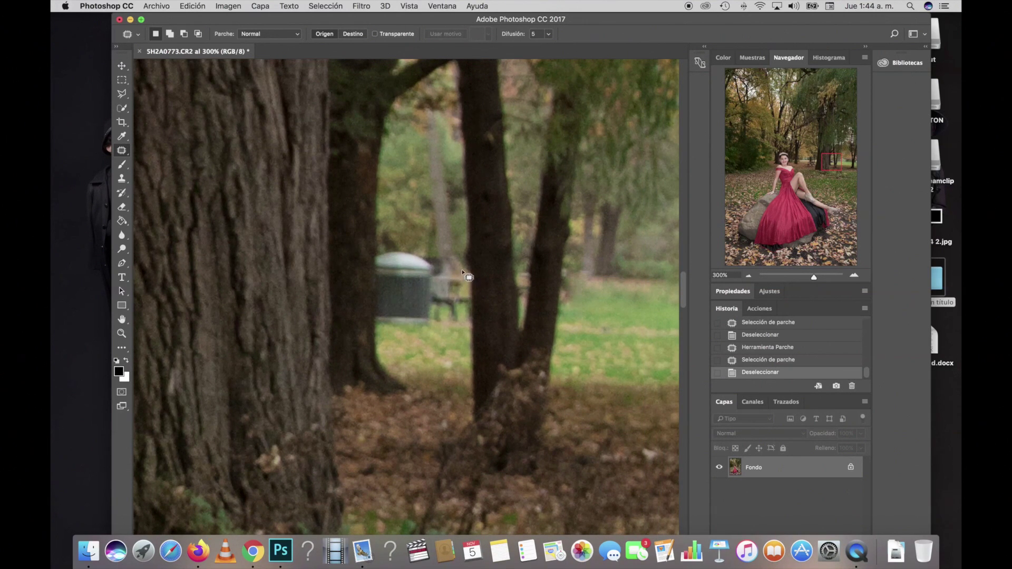
scroll(463, 272, right, 1)
mouse_move(449, 270)
mouse_down()
mouse_move(403, 334)
mouse_move(369, 328)
mouse_move(365, 248)
mouse_move(395, 245)
mouse_up()
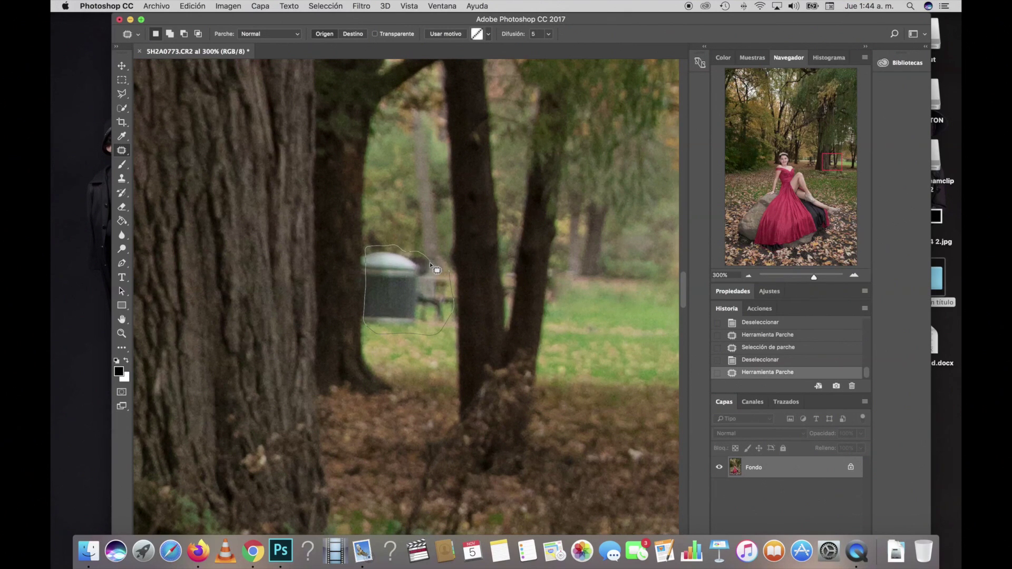
drag(425, 257, 447, 272)
scroll(447, 299, right, 5)
scroll(447, 300, right, 3)
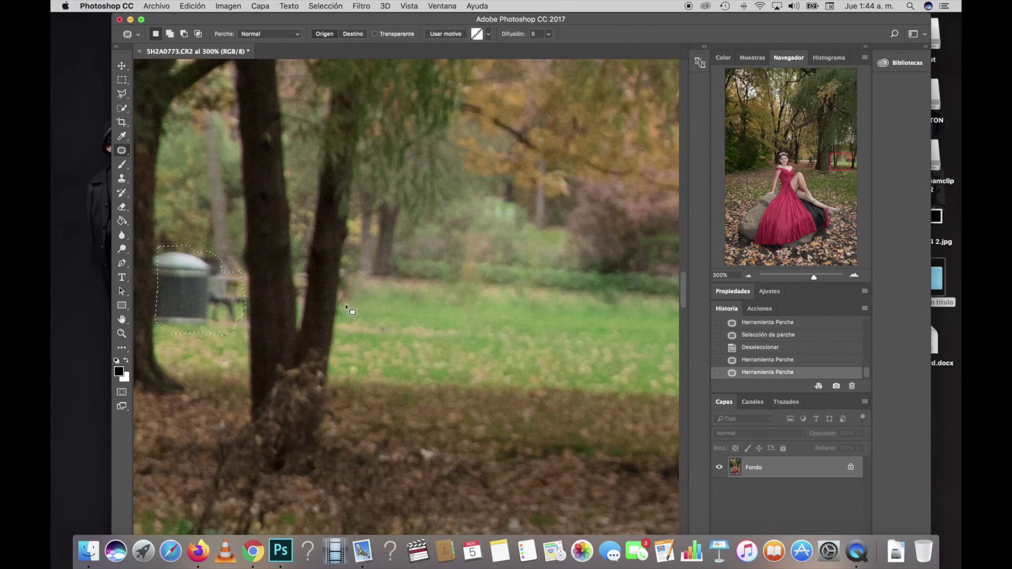
drag(205, 316, 502, 314)
key(ctrl+d)
scroll(489, 342, left, 2)
scroll(489, 342, left, 2)
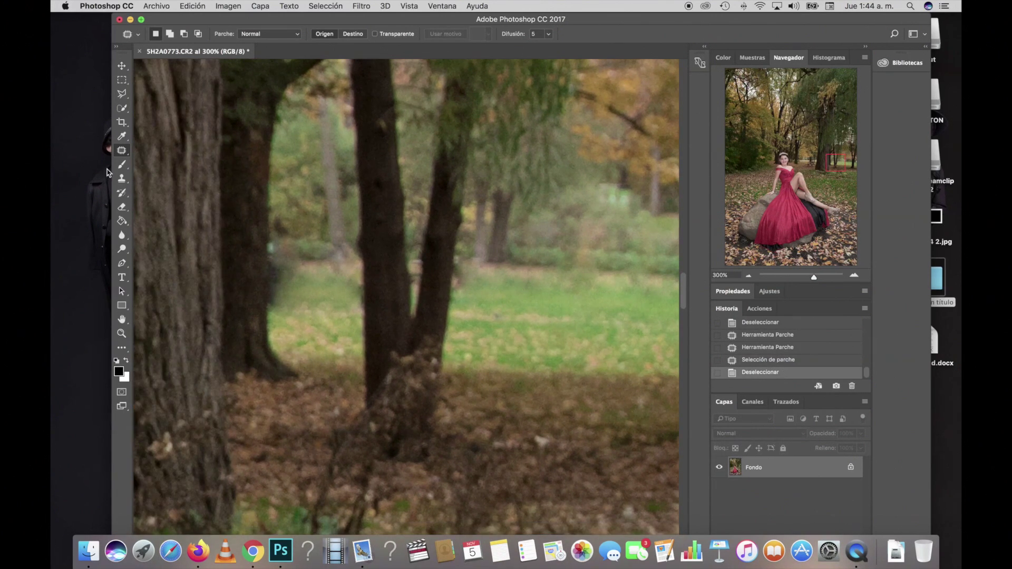
Step: Clone over the smudge by the trunk with a soft 19 px Clone Stamp at 4% hardness
click(126, 180)
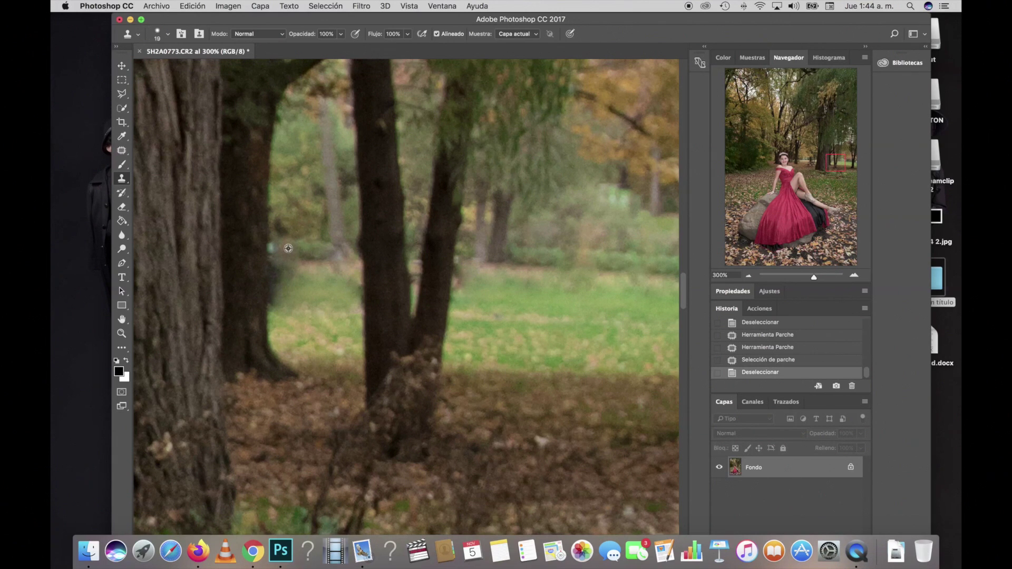
drag(274, 249, 276, 264)
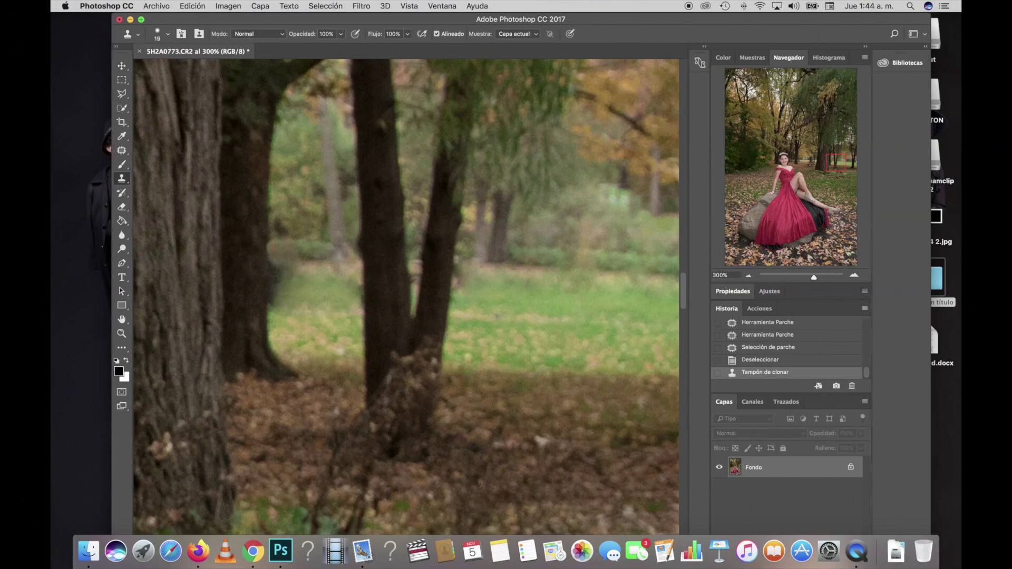
key(ctrl+z)
right_click(284, 250)
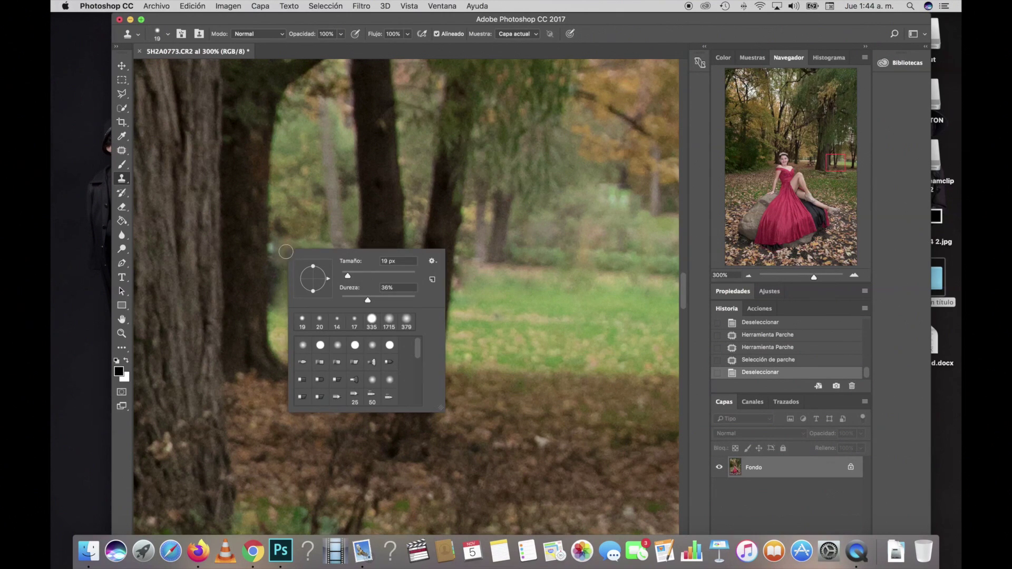
drag(368, 301, 345, 300)
click(277, 246)
drag(274, 252, 274, 261)
click(282, 271)
scroll(390, 329, left, 3)
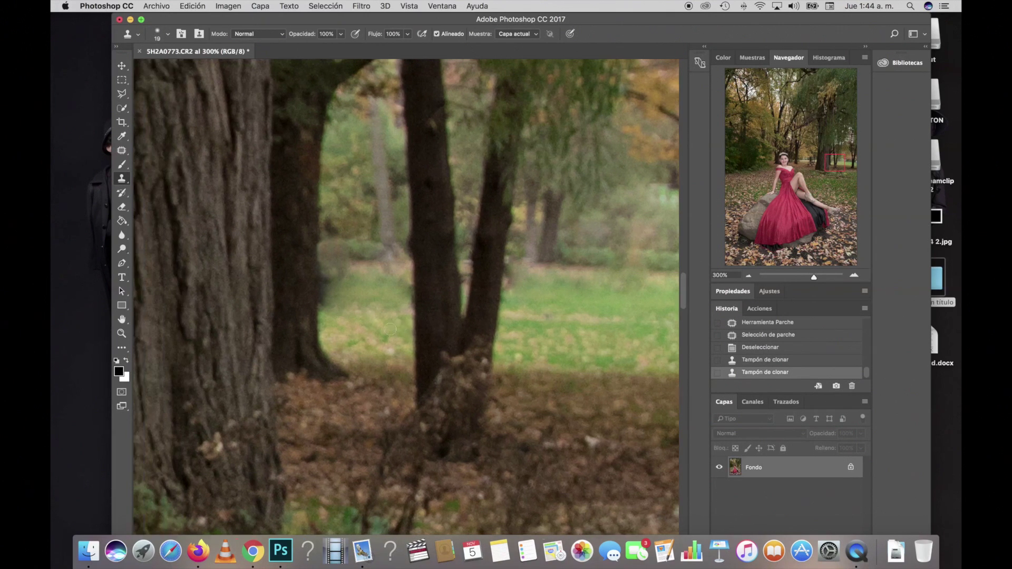
Step: Clone-stamp a touch-up onto the ground near the rock
scroll(390, 329, left, 5)
scroll(390, 328, left, 5)
scroll(390, 329, left, 5)
scroll(390, 329, left, 5)
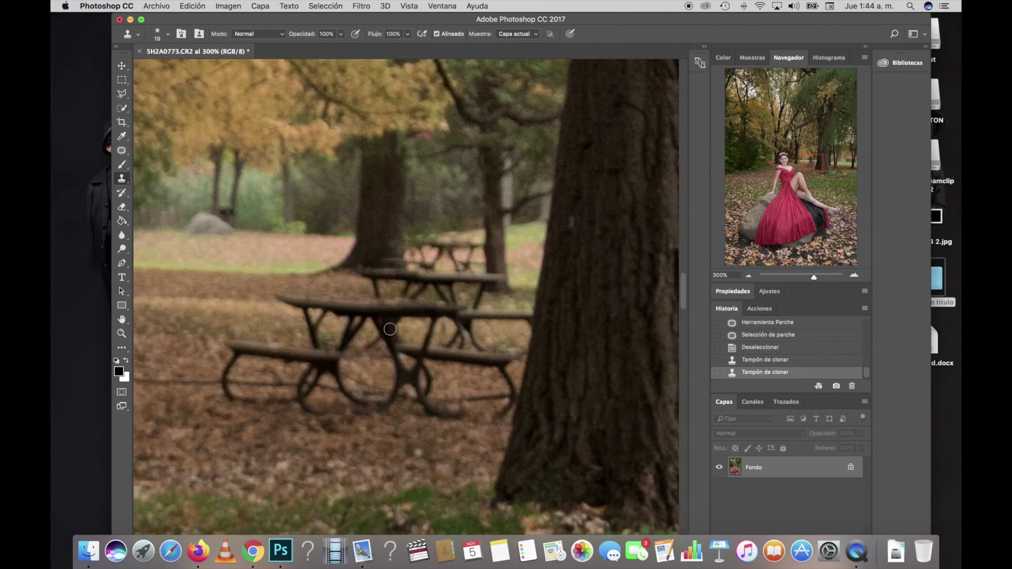
scroll(390, 329, left, 5)
scroll(390, 328, left, 3)
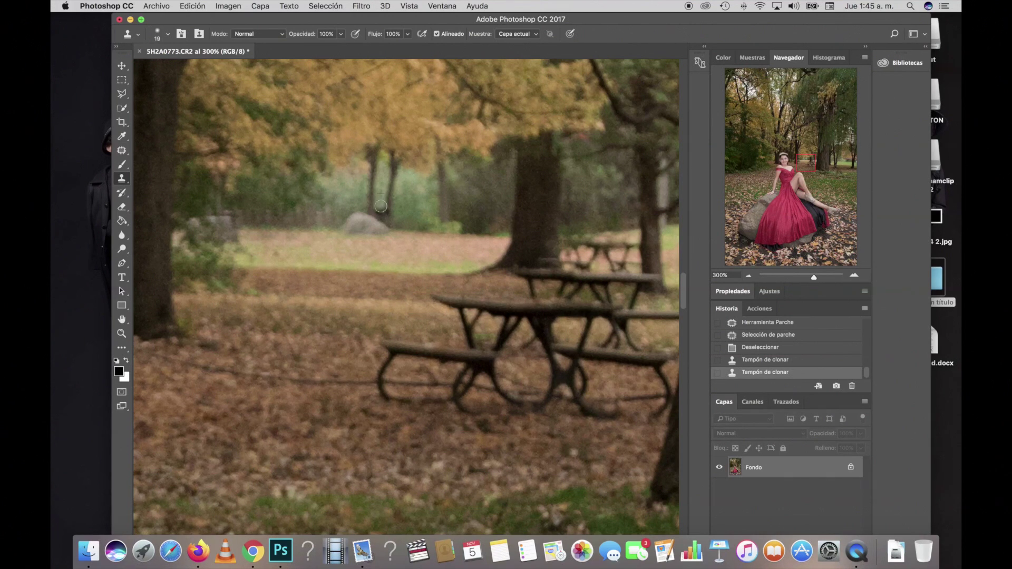
click(380, 216)
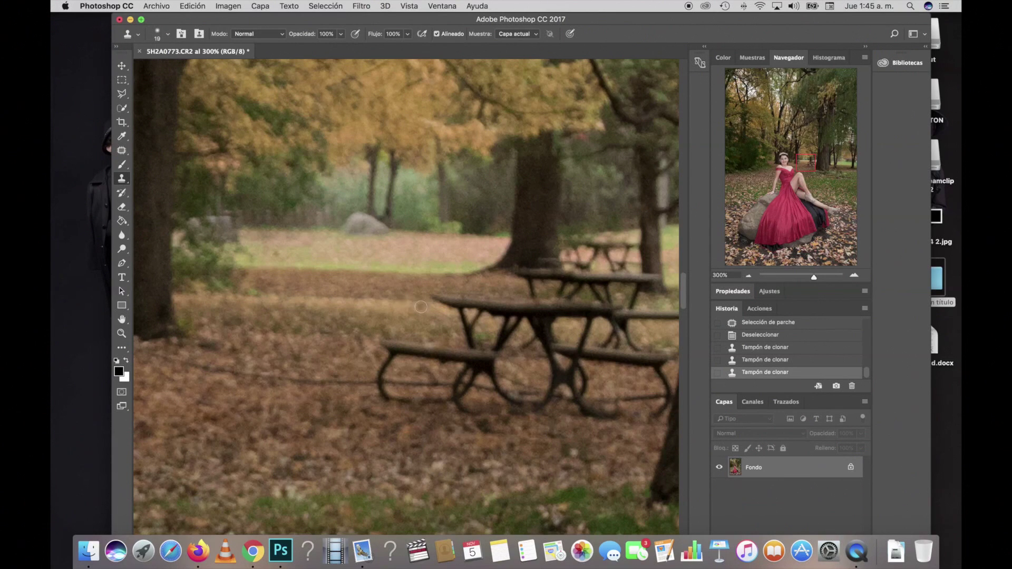
Step: Paint ground texture over the far picnic table's bench and the left part of its top
scroll(424, 307, right, 5)
scroll(425, 307, left, 5)
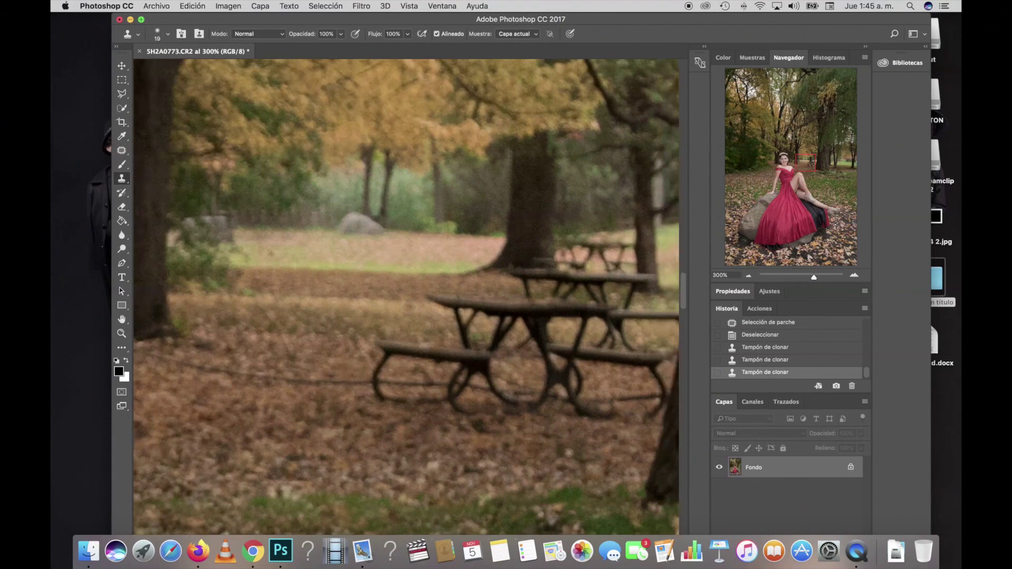
scroll(424, 307, right, 8)
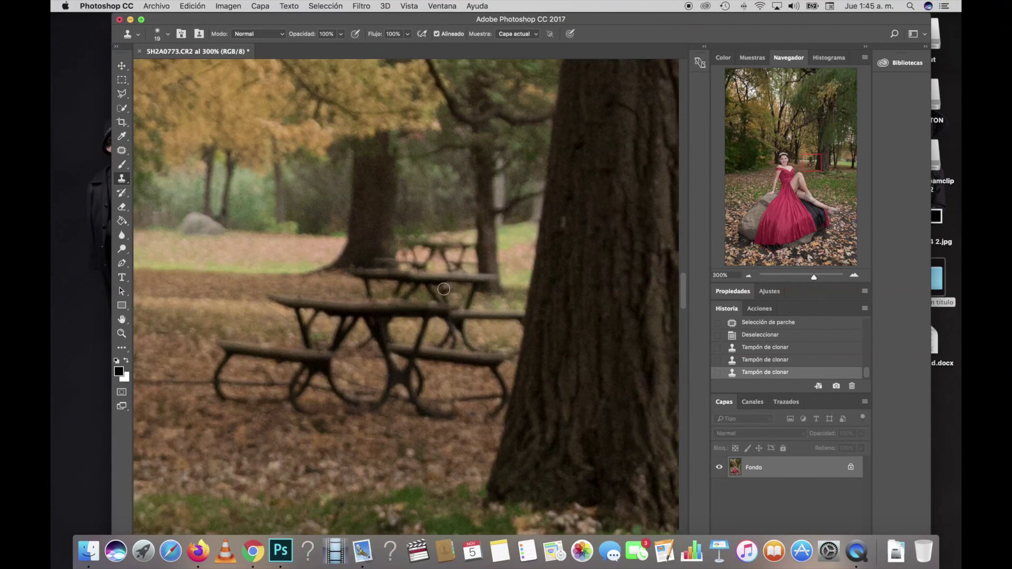
click(429, 255)
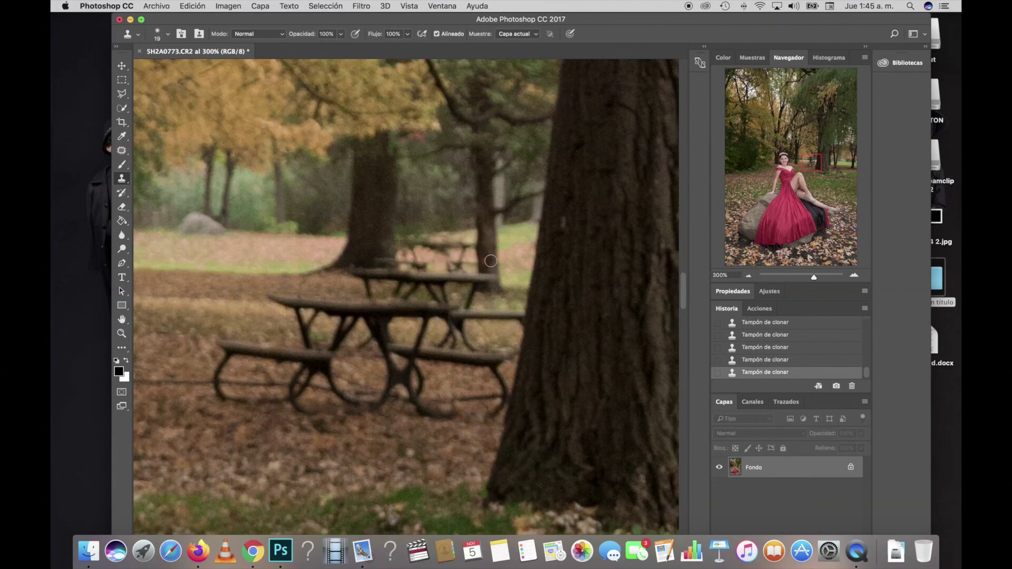
click(456, 252)
drag(470, 246, 441, 254)
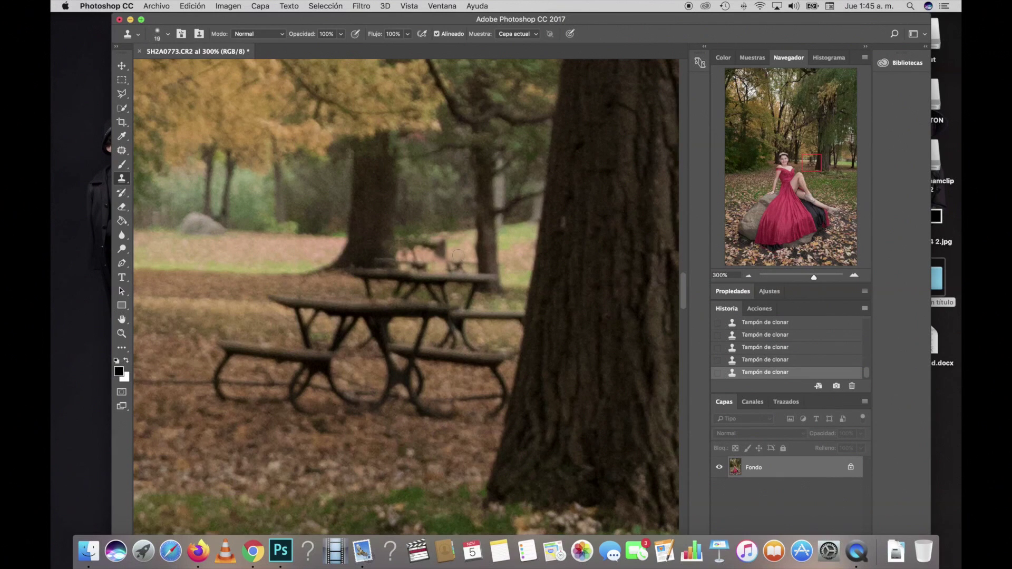
drag(431, 251, 427, 247)
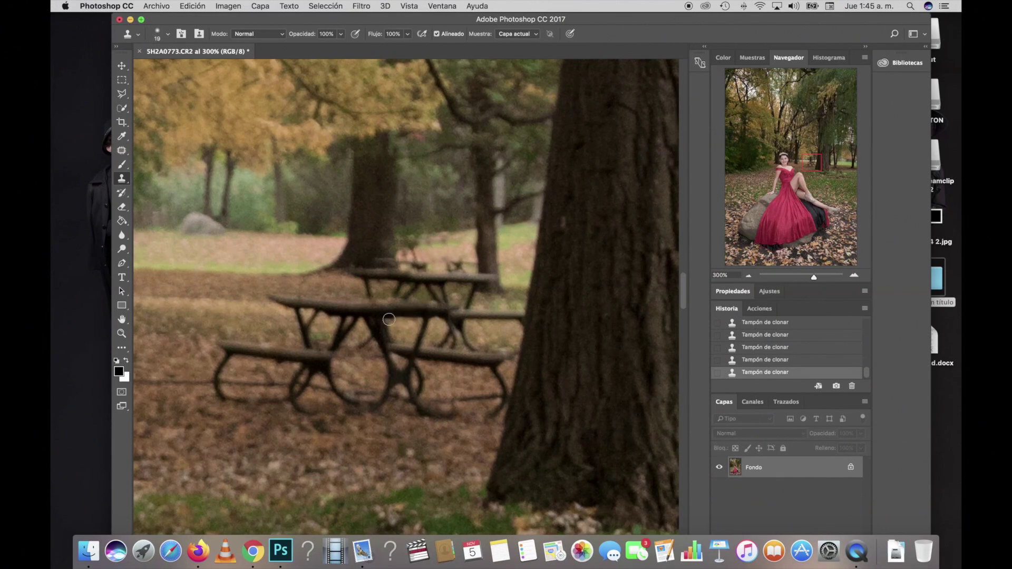
scroll(388, 320, left, 1)
scroll(369, 316, left, 4)
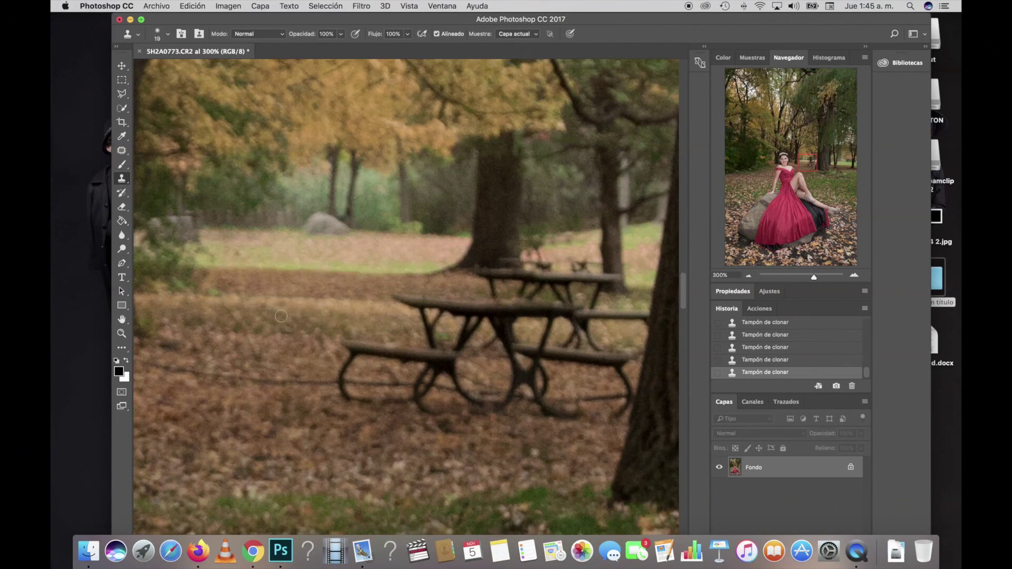
mouse_move(447, 302)
mouse_down()
mouse_move(416, 304)
mouse_move(457, 357)
mouse_move(349, 360)
mouse_move(429, 378)
mouse_move(337, 387)
mouse_move(627, 409)
mouse_up()
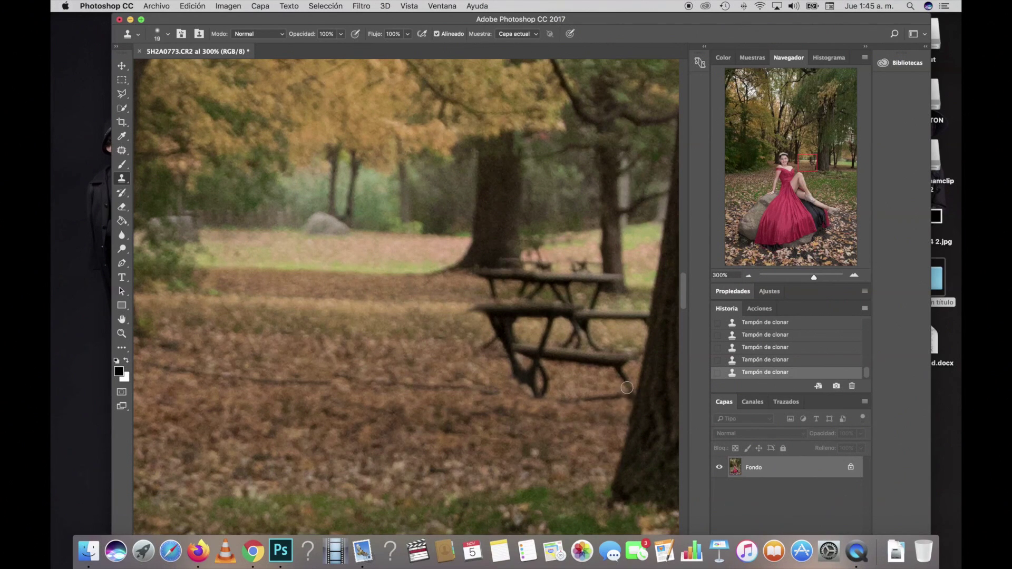
Step: Clone away the bench legs, seat, dark log, remaining table parts and a small dark object
mouse_move(627, 409)
mouse_down()
mouse_move(539, 374)
mouse_move(578, 356)
mouse_move(486, 337)
mouse_move(619, 326)
mouse_up()
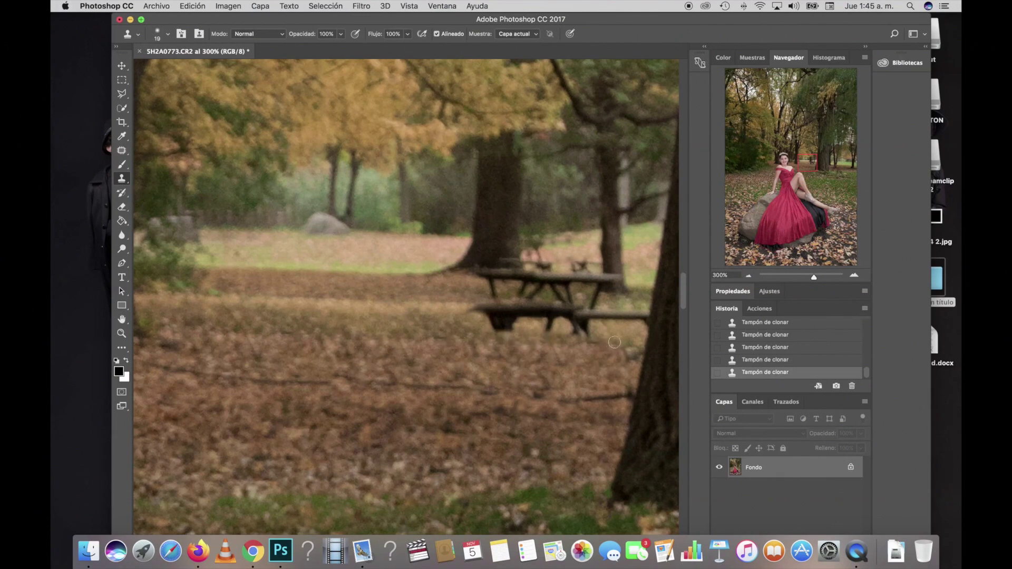
mouse_move(466, 316)
mouse_down()
mouse_move(521, 328)
mouse_move(609, 320)
mouse_up()
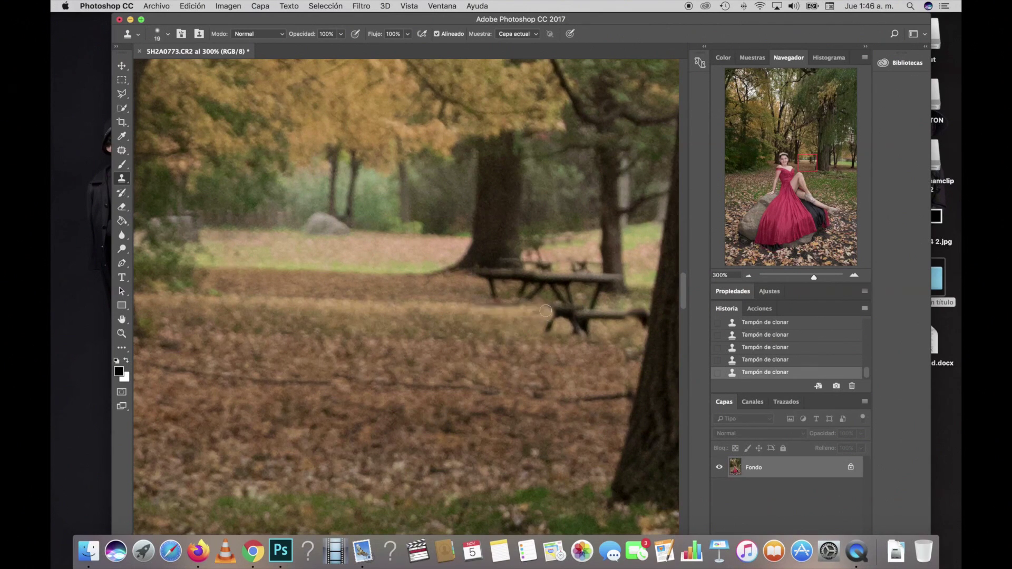
drag(609, 320, 577, 313)
mouse_move(510, 294)
mouse_down()
mouse_move(561, 295)
mouse_move(564, 285)
mouse_move(598, 295)
mouse_move(593, 281)
mouse_move(564, 280)
mouse_move(580, 274)
mouse_move(519, 282)
mouse_up()
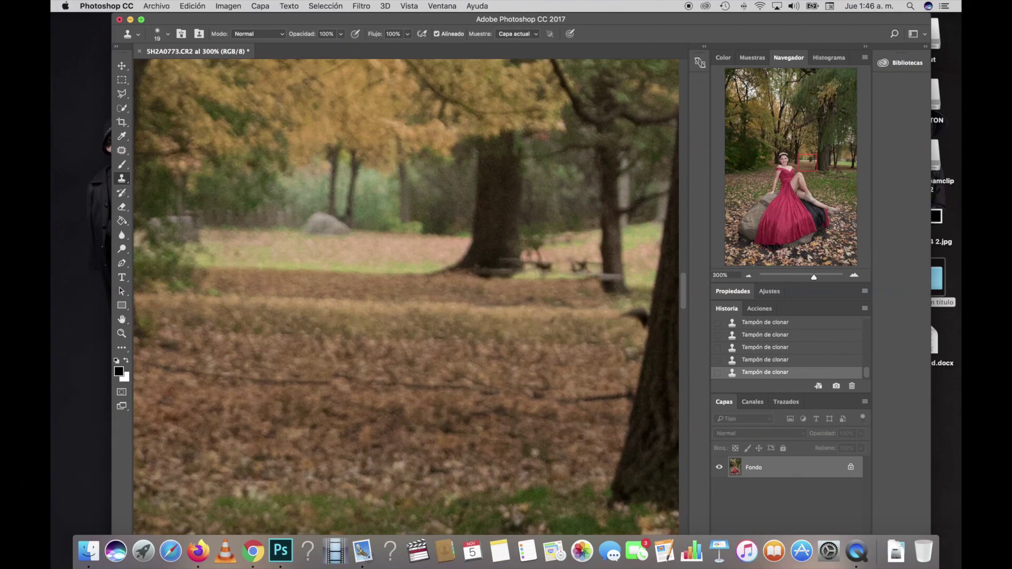
drag(555, 259, 534, 266)
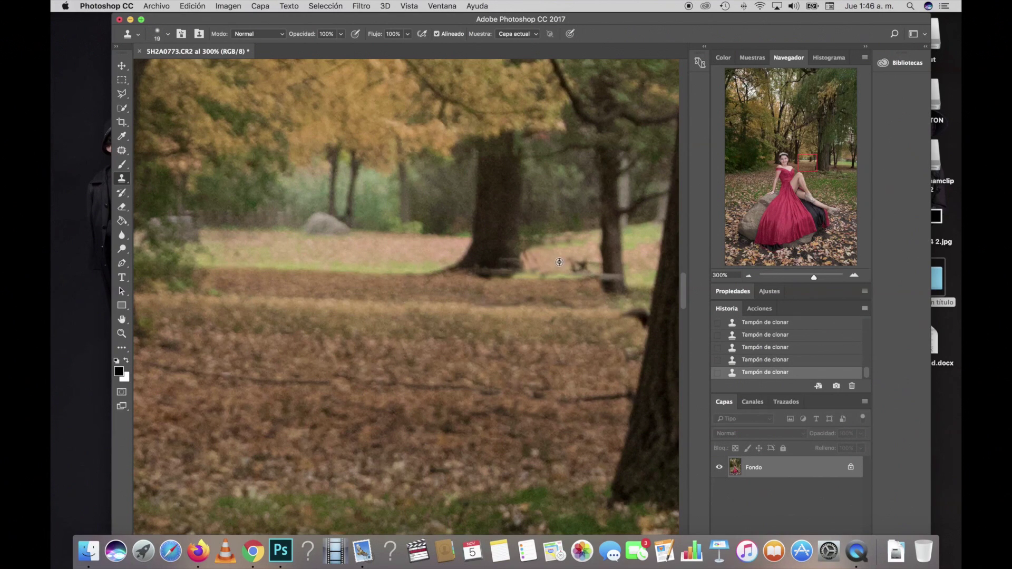
click(581, 266)
Step: Cover the dark branch stub at the tree base with cloned ground texture
scroll(567, 304, right, 5)
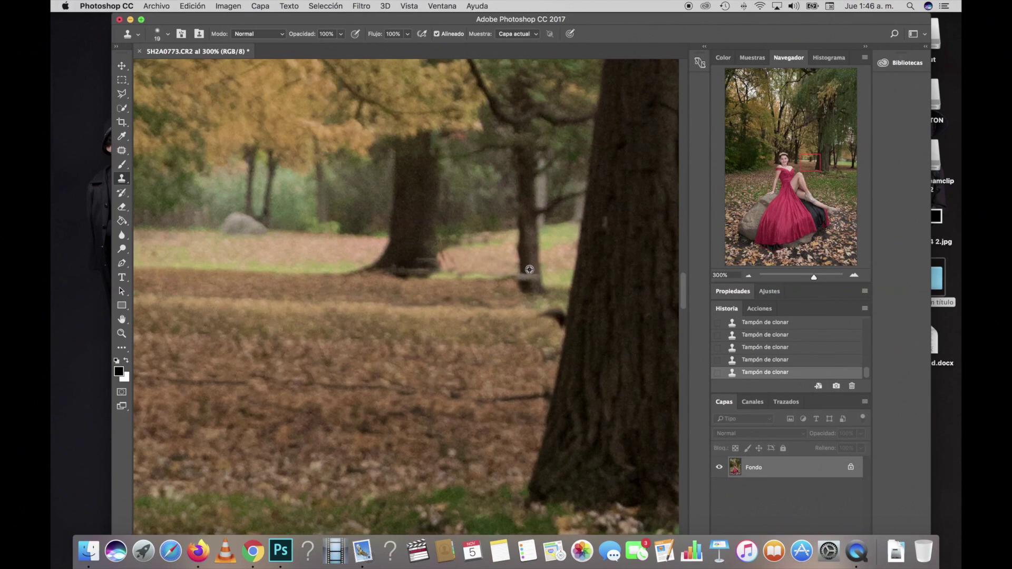
drag(531, 280, 532, 289)
alt+click(521, 316)
drag(543, 313, 560, 318)
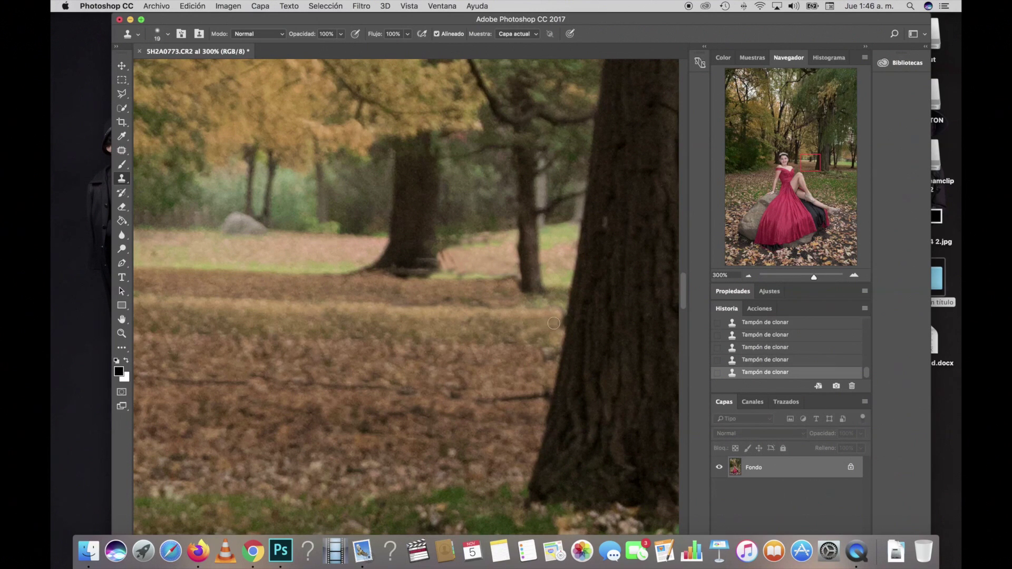
scroll(553, 323, right, 5)
scroll(553, 323, right, 5)
scroll(553, 323, right, 5)
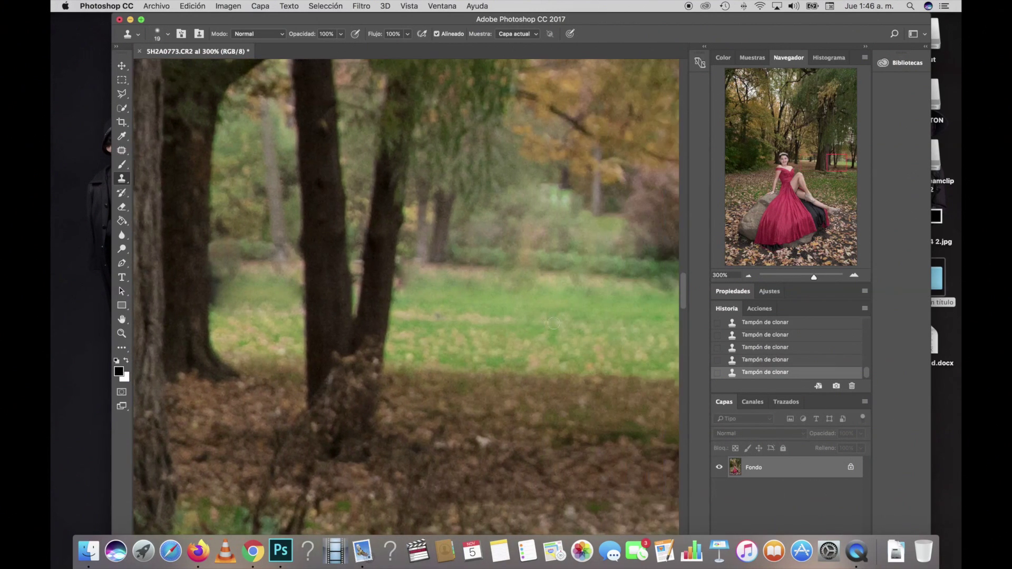
Step: At 100% zoom, enlarge the soft 4%-hardness clone brush from 19 px to 29 px
click(749, 275)
click(749, 276)
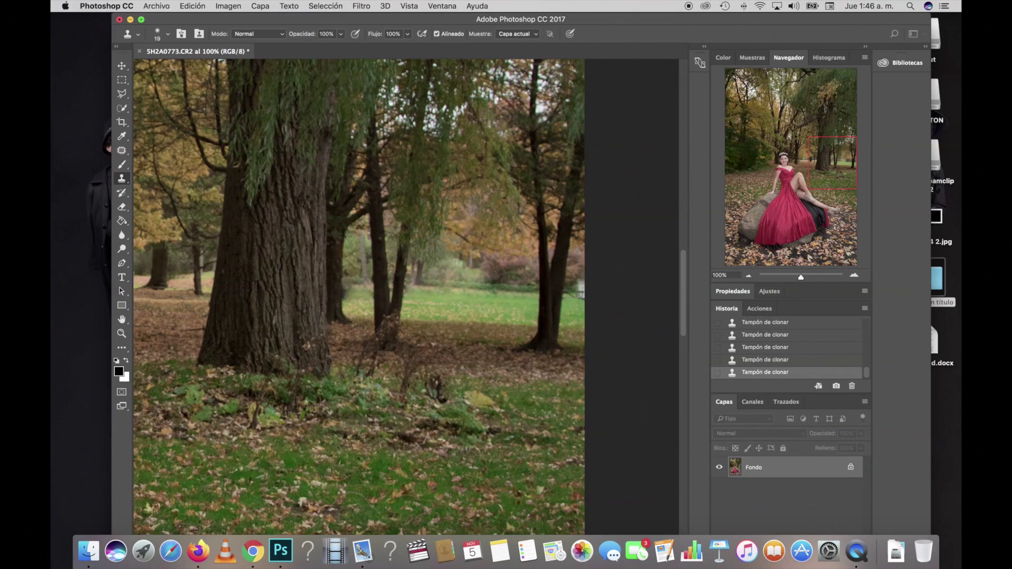
right_click(575, 274)
click(645, 300)
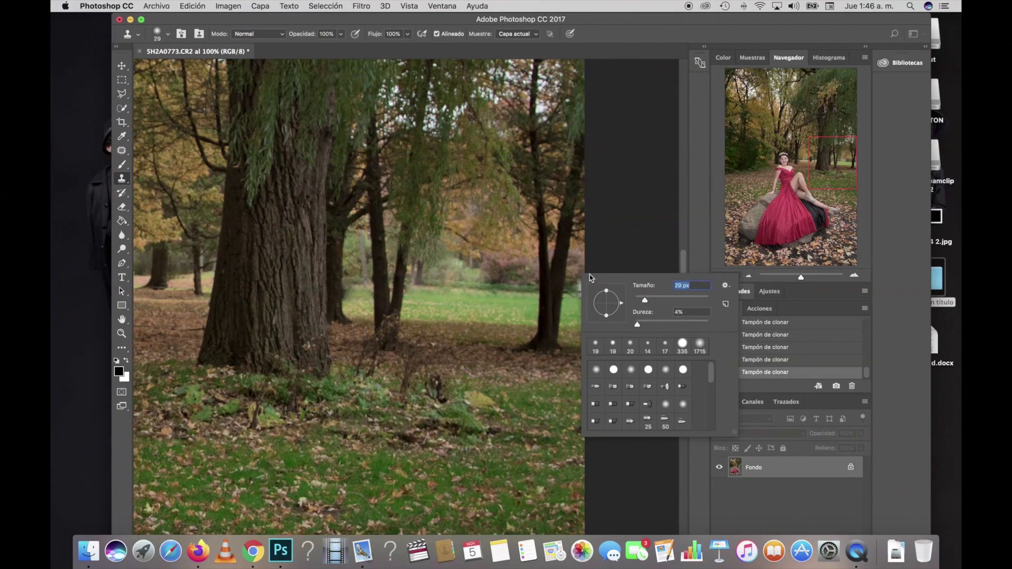
key(Return)
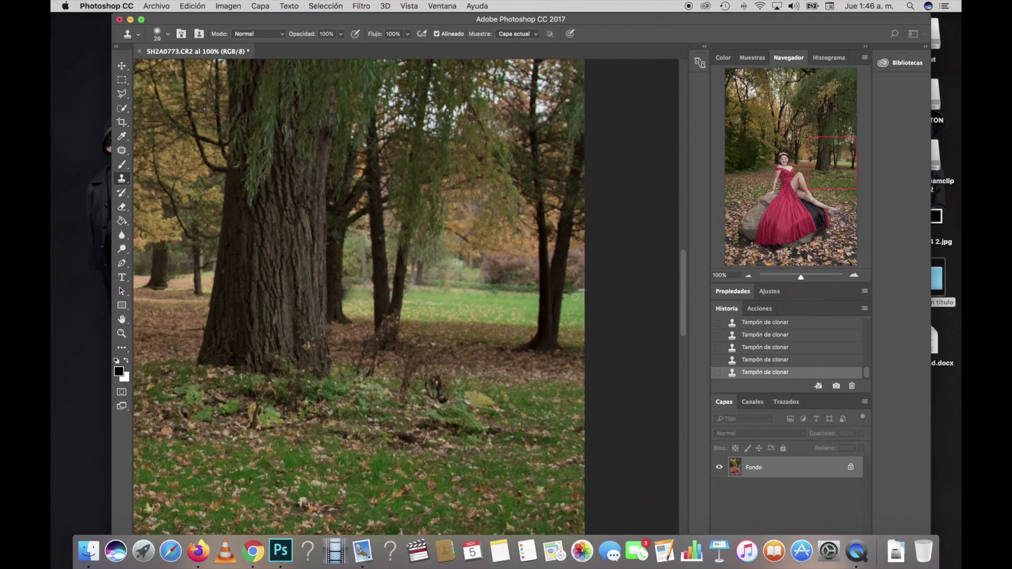
Step: Undo the last clone stroke and pan the view left and down
key(super+z)
scroll(515, 347, left, 2)
scroll(514, 347, left, 3)
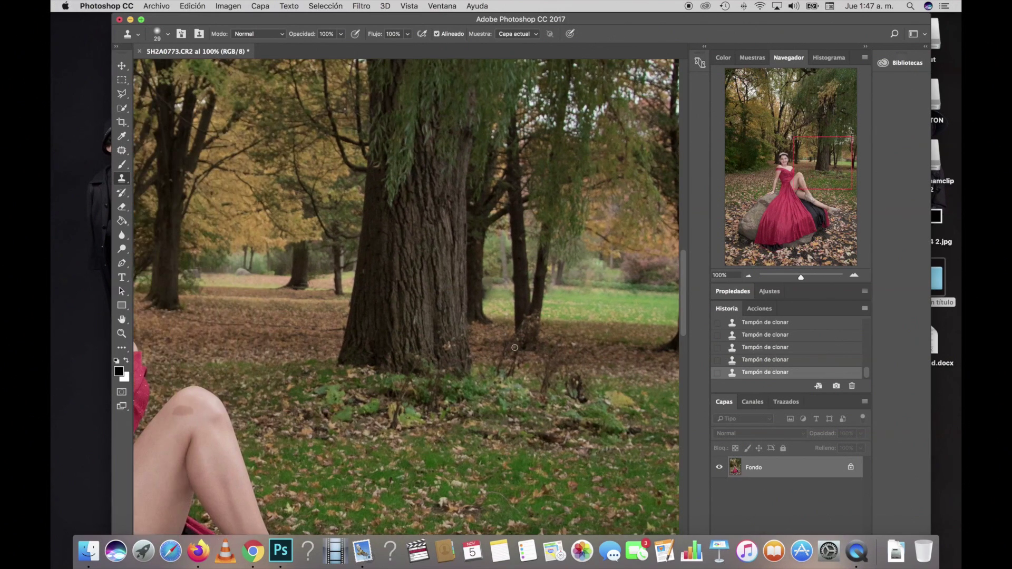
scroll(514, 347, down, 5)
scroll(515, 348, left, 2)
scroll(514, 347, left, 2)
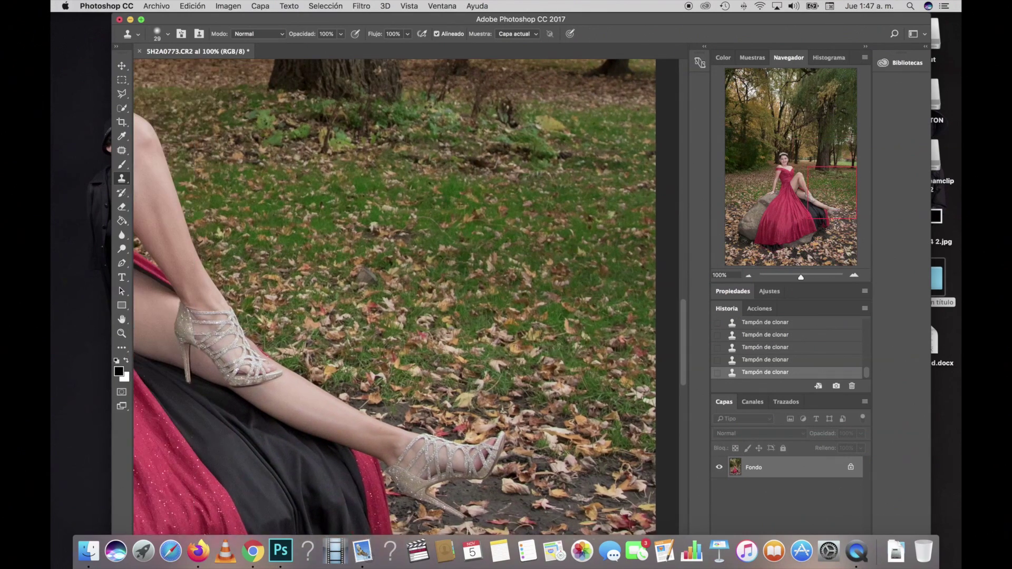
scroll(514, 347, left, 3)
scroll(514, 347, up, 5)
scroll(461, 387, right, 2)
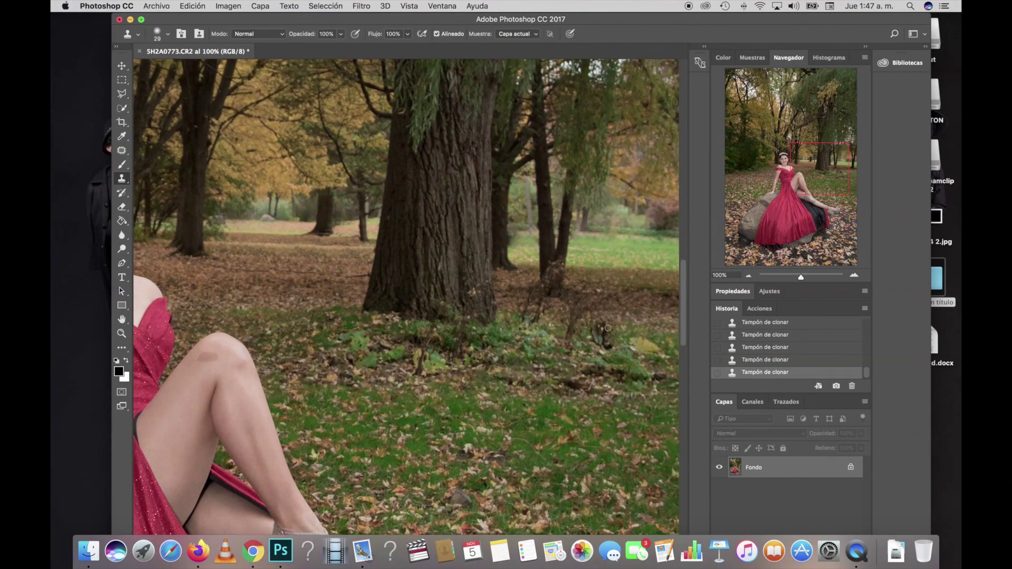
click(749, 276)
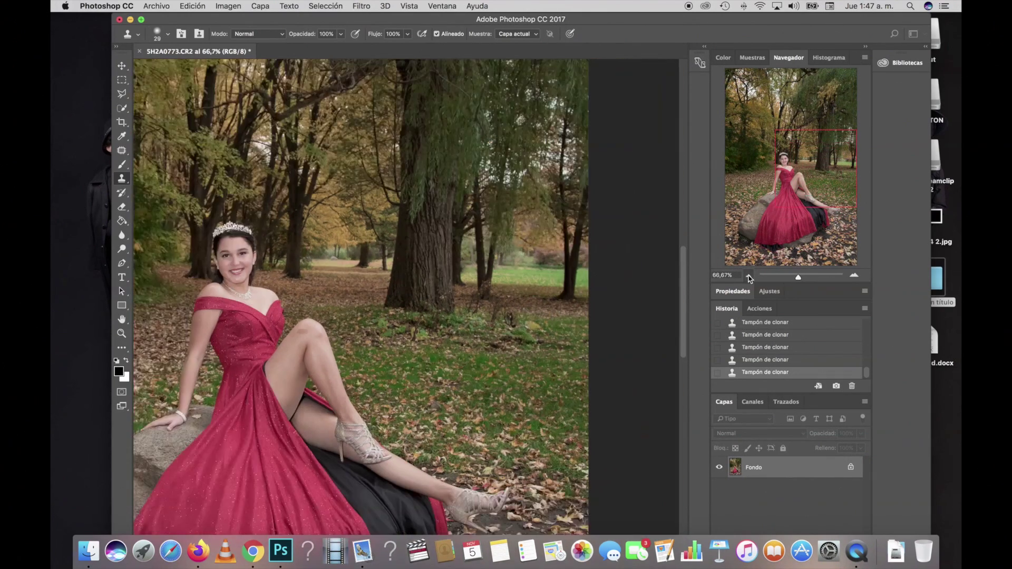
click(748, 276)
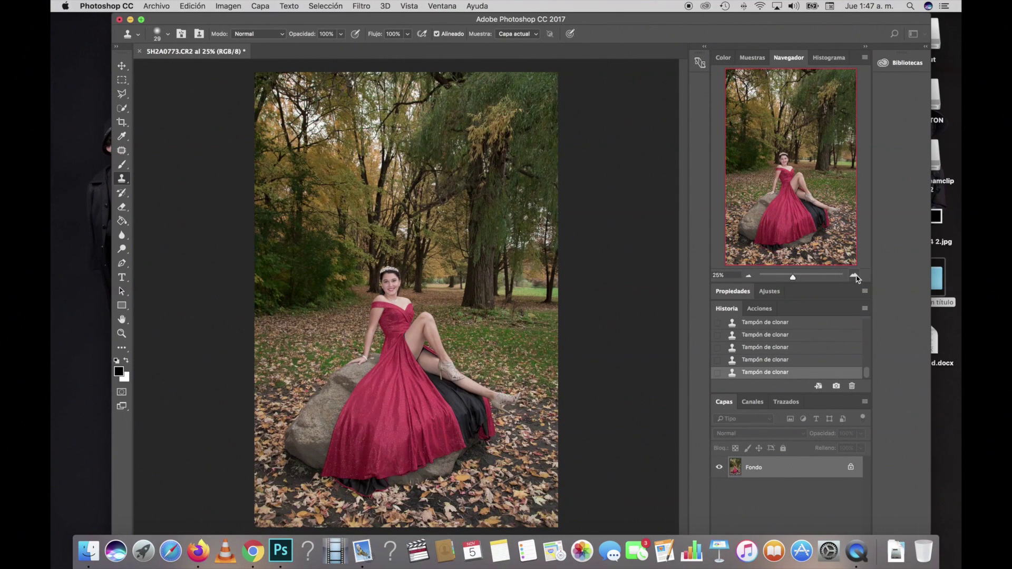
click(853, 275)
click(854, 275)
click(854, 275)
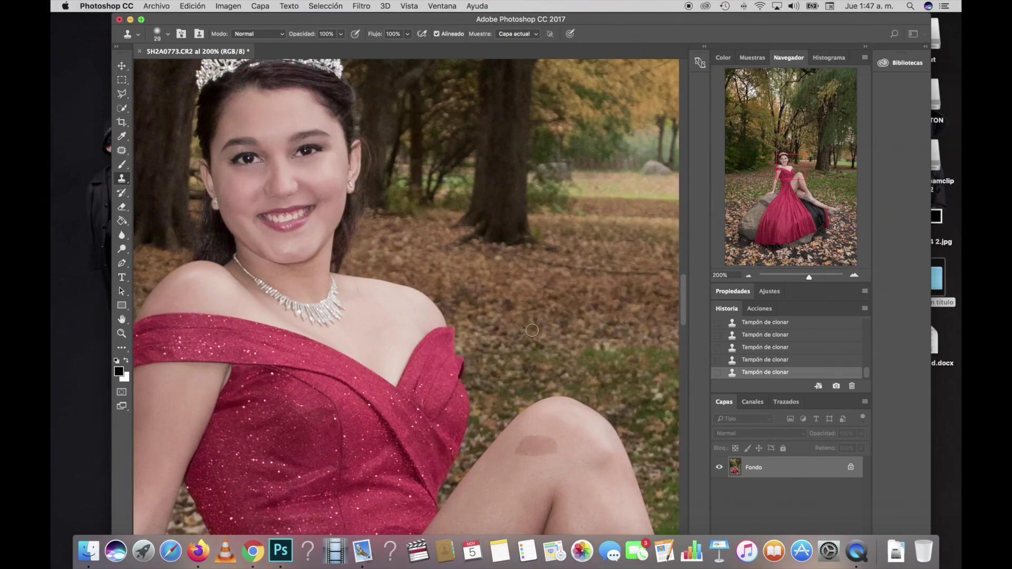
scroll(532, 330, right, 3)
scroll(531, 329, right, 3)
scroll(532, 330, right, 3)
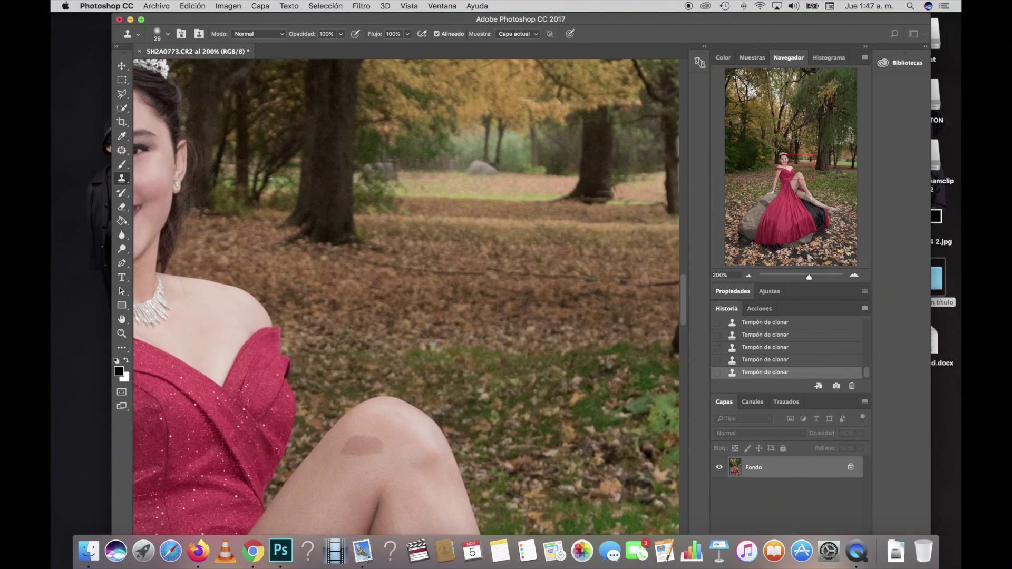
click(749, 276)
click(749, 276)
click(749, 276)
click(749, 276)
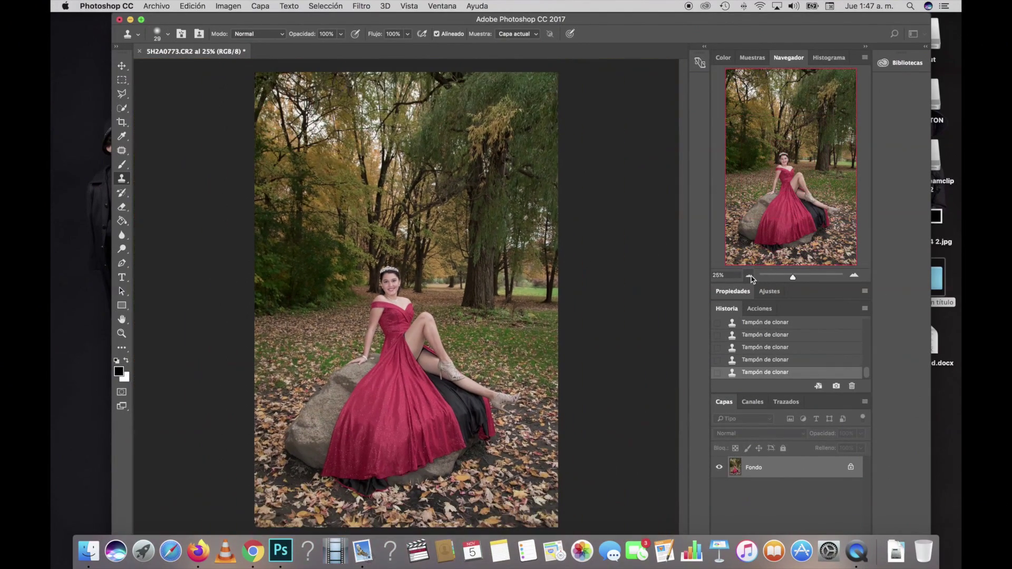
scroll(769, 352, up, 10)
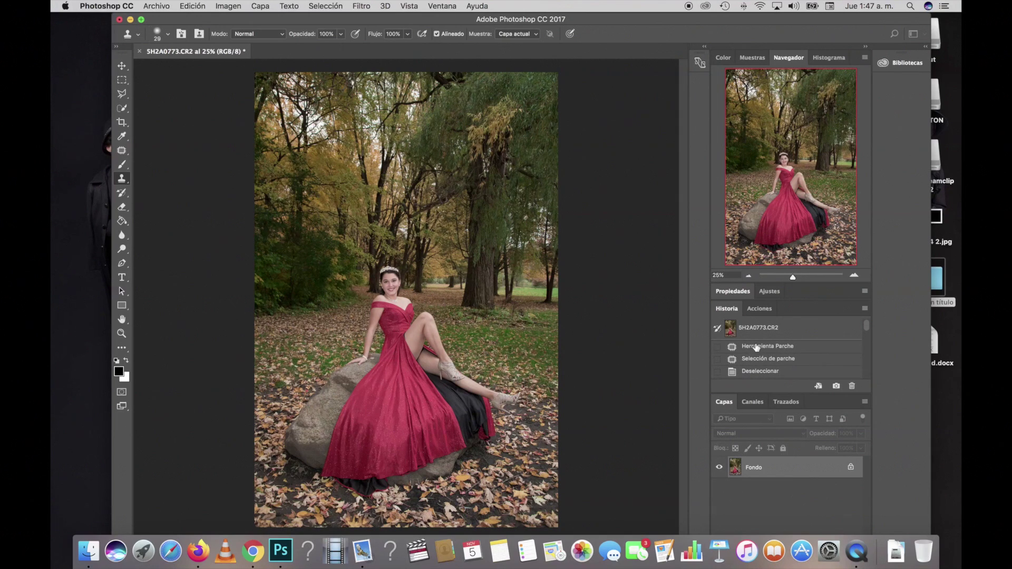
click(764, 329)
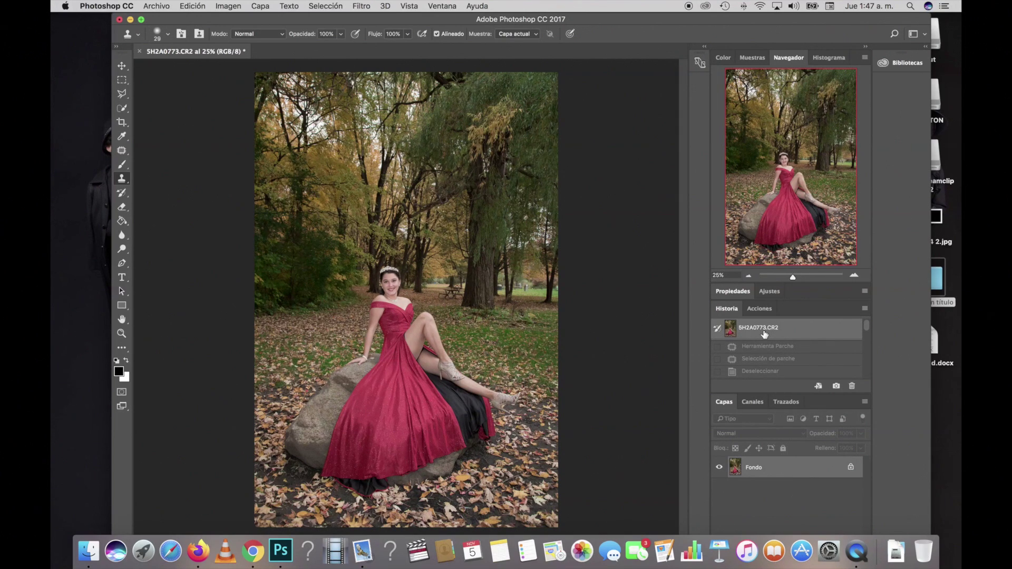
scroll(764, 334, down, 10)
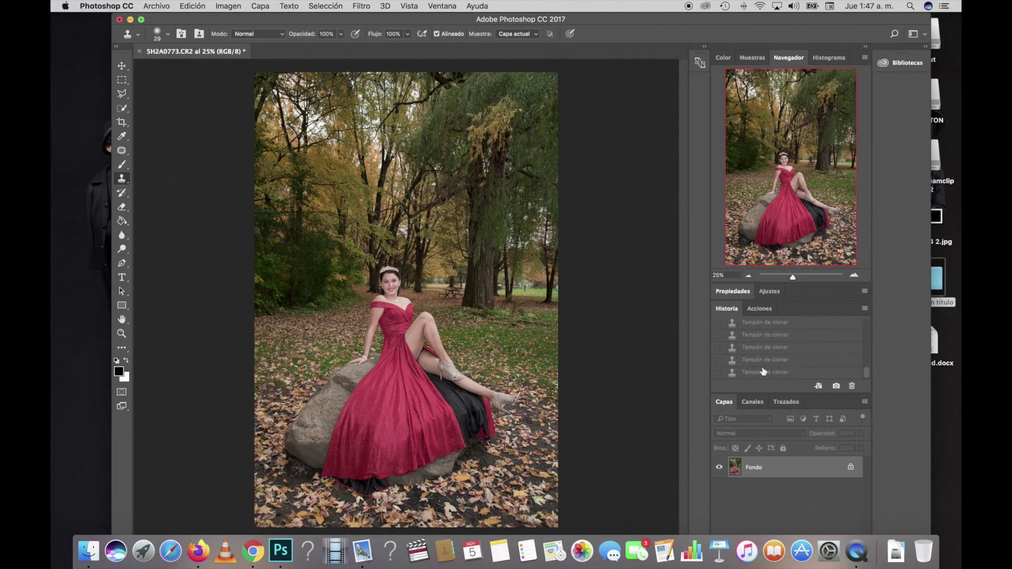
click(765, 373)
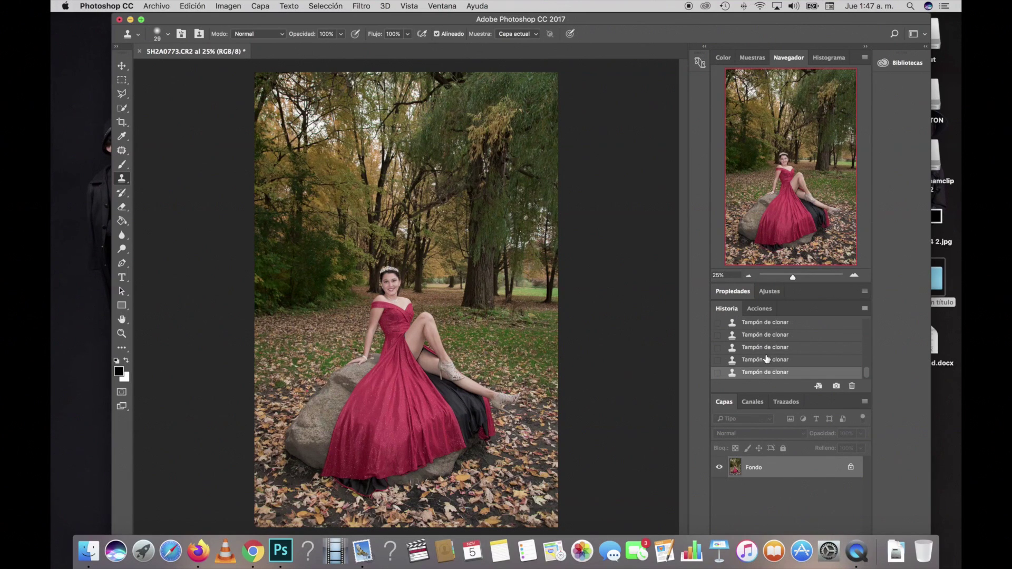
scroll(766, 359, up, 5)
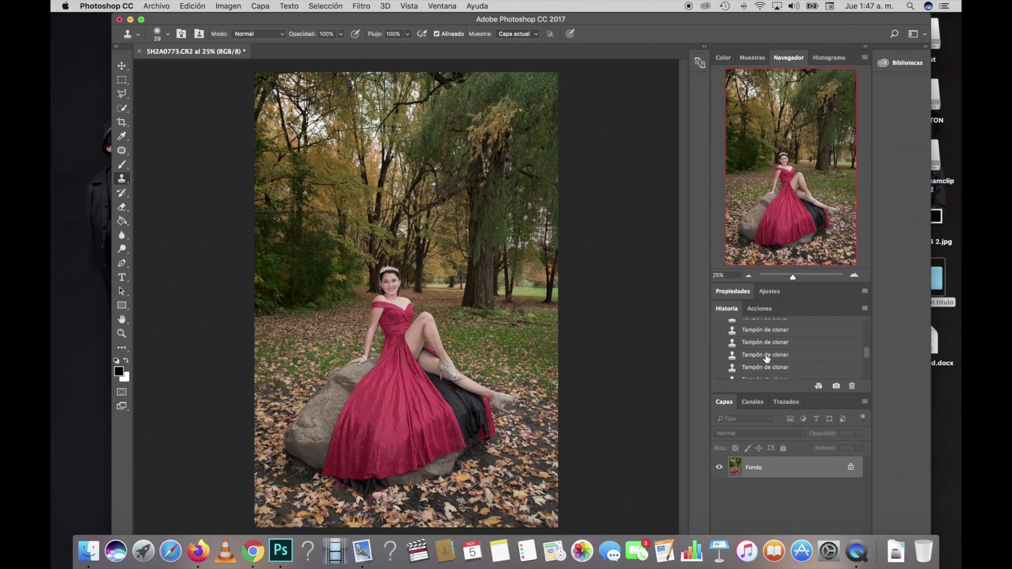
scroll(767, 357, up, 5)
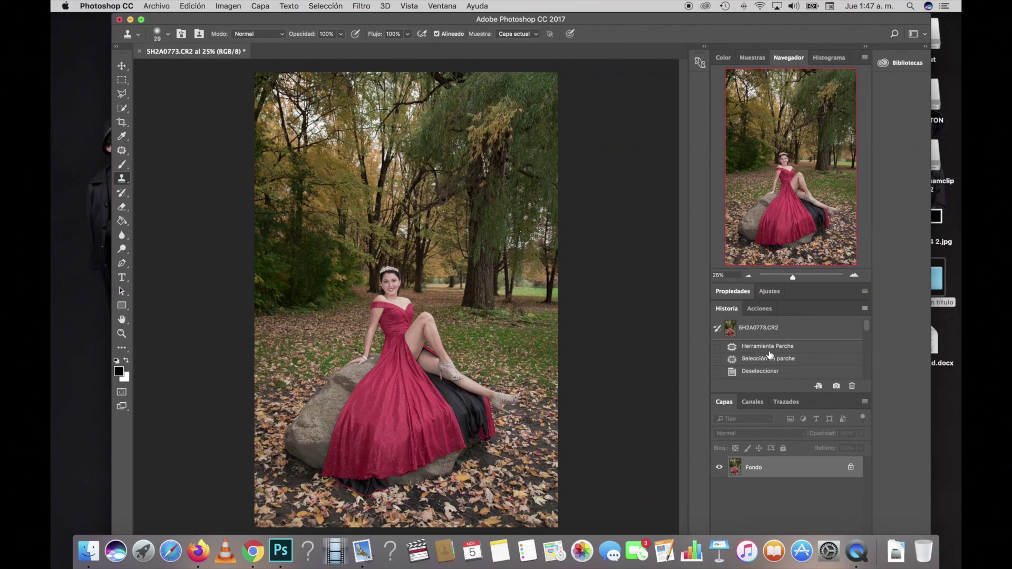
click(775, 336)
scroll(775, 338, down, 10)
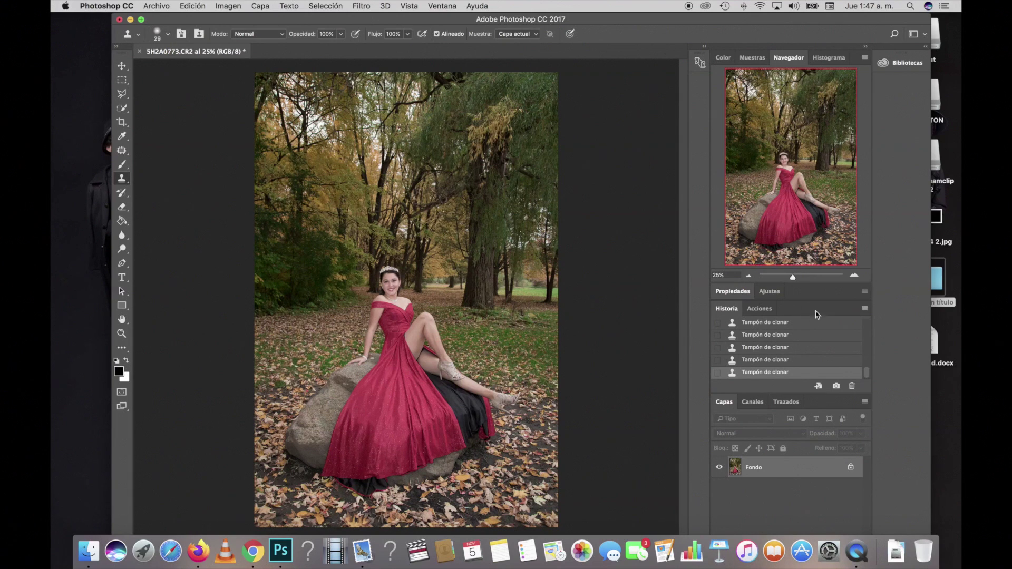
click(853, 275)
Step: Zoom in and patch a skin blemish on the shoulder, then clear the selection
click(854, 276)
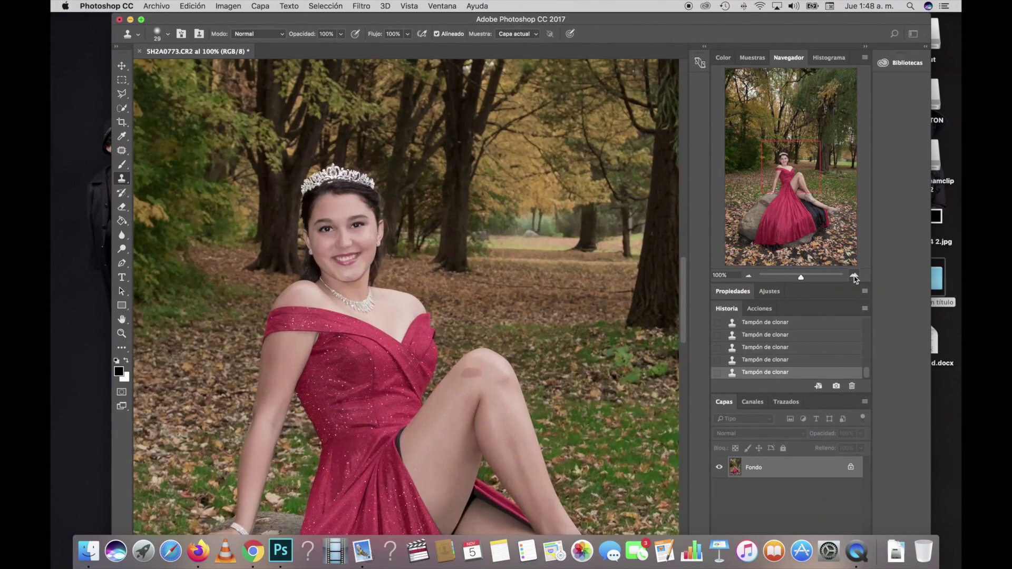
scroll(572, 467, left, 4)
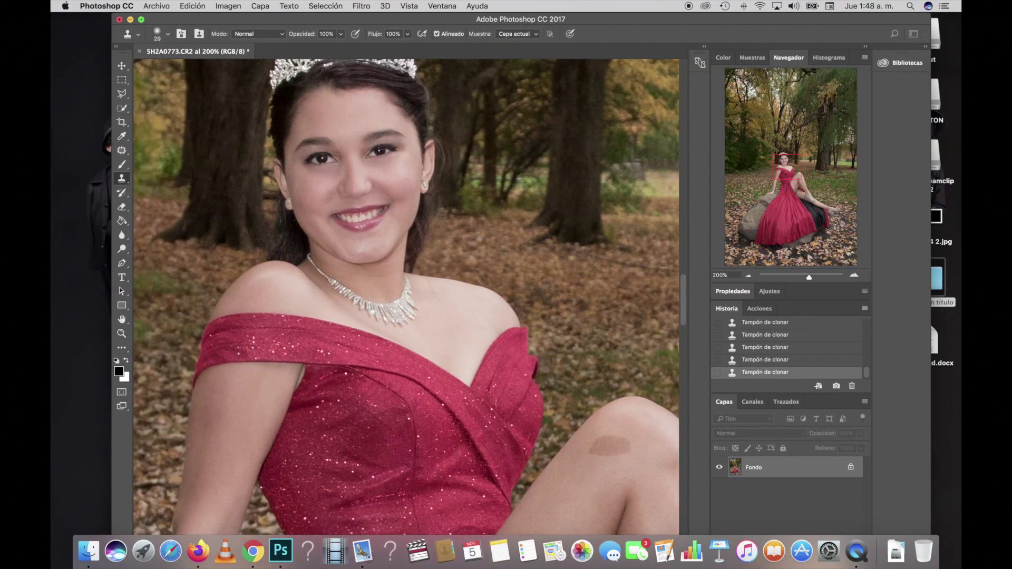
scroll(571, 467, left, 1)
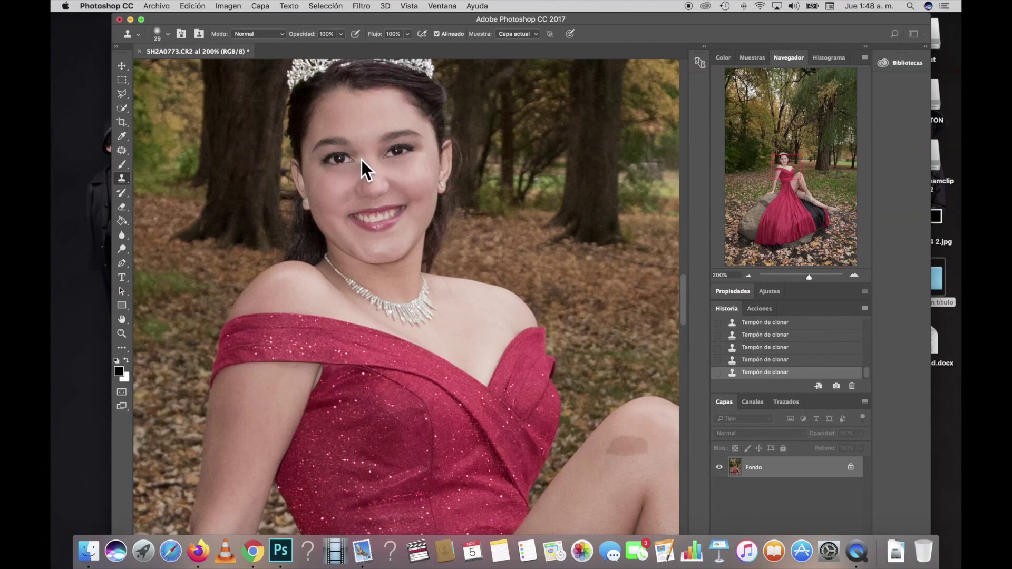
click(122, 151)
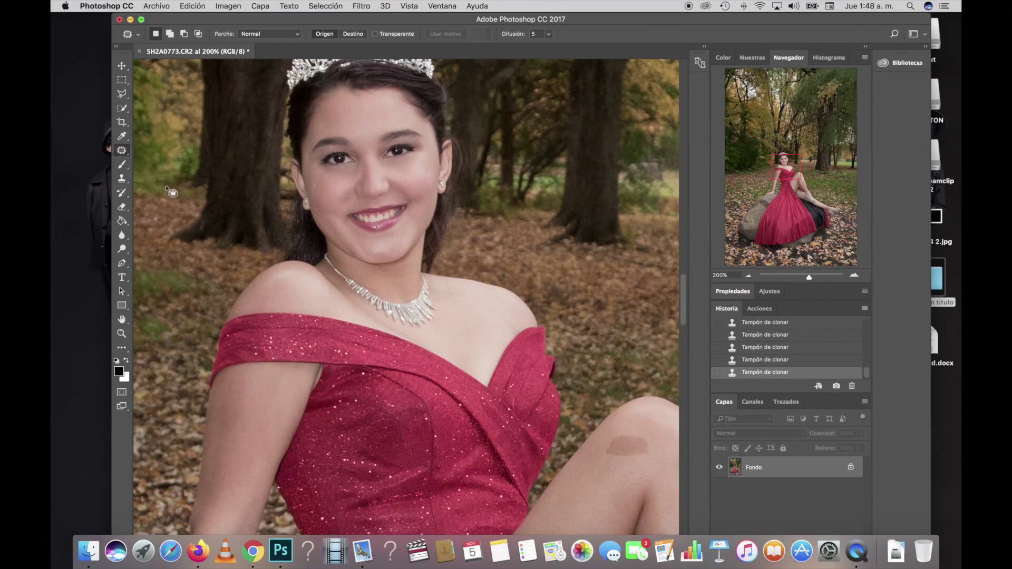
mouse_move(464, 296)
mouse_down()
mouse_move(494, 311)
mouse_move(490, 348)
mouse_up()
key(super+d)
Step: Pan down to the lower leg and patch a skin spot there, clearing the selection
scroll(485, 333, down, 5)
scroll(486, 333, down, 5)
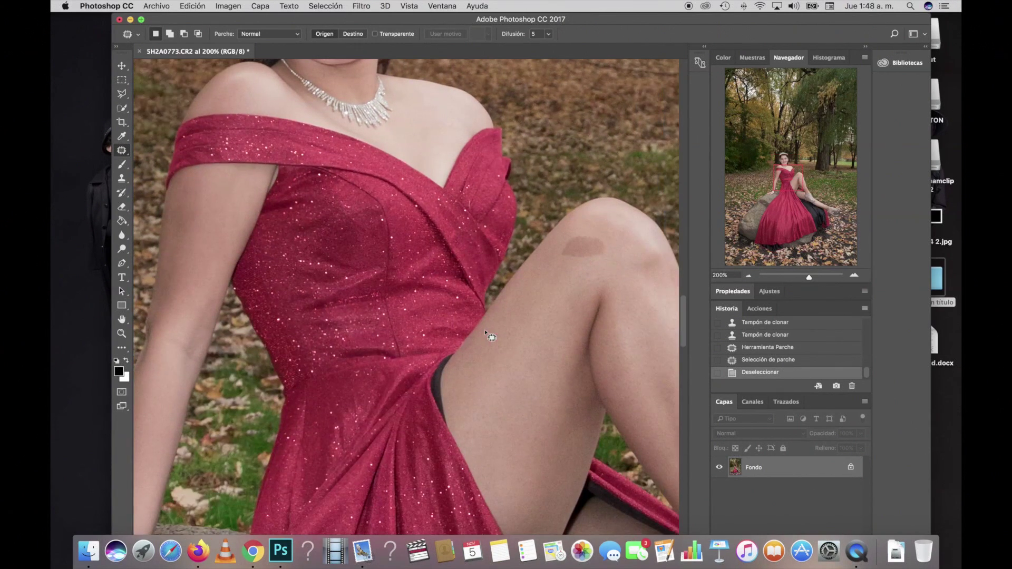
scroll(486, 333, down, 5)
scroll(486, 333, right, 4)
scroll(486, 333, right, 4)
scroll(486, 333, down, 3)
scroll(485, 333, right, 5)
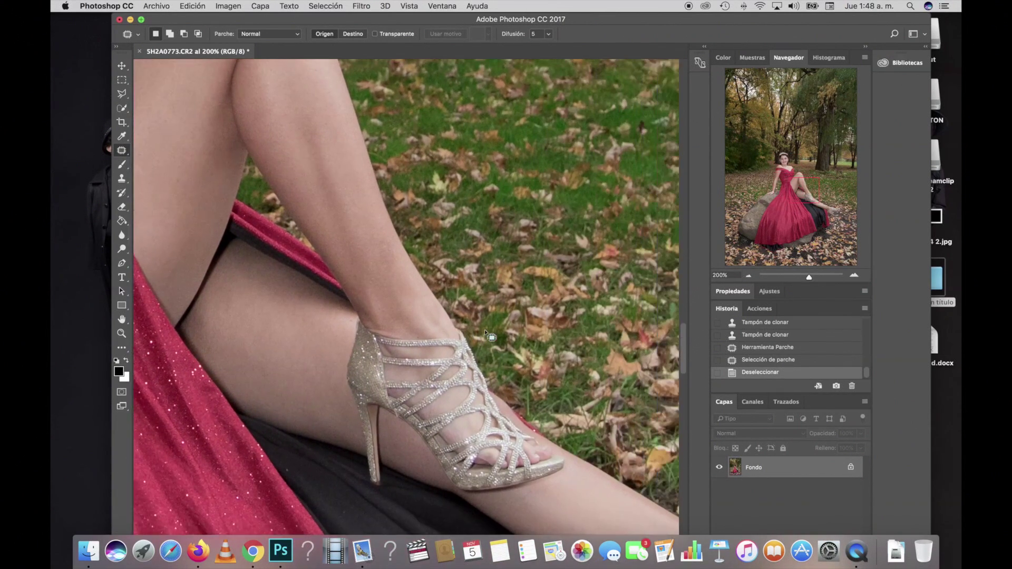
scroll(485, 333, down, 2)
scroll(486, 333, down, 4)
scroll(486, 333, right, 5)
scroll(486, 333, down, 3)
scroll(485, 333, right, 4)
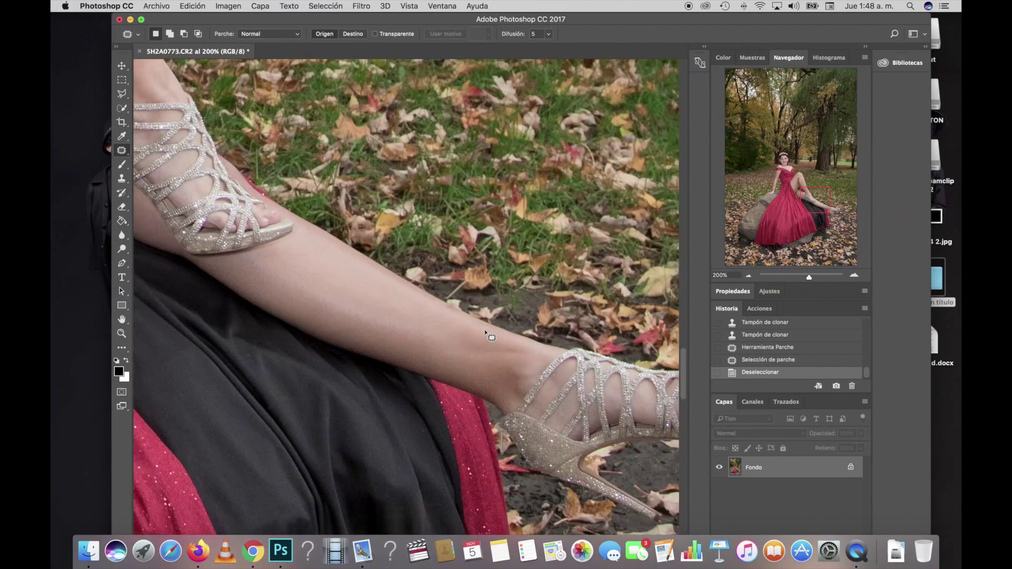
scroll(482, 333, down, 1)
mouse_move(476, 333)
mouse_down()
mouse_move(463, 339)
mouse_move(477, 323)
mouse_move(454, 319)
mouse_up()
scroll(474, 348, down, 1)
key(ctrl+d)
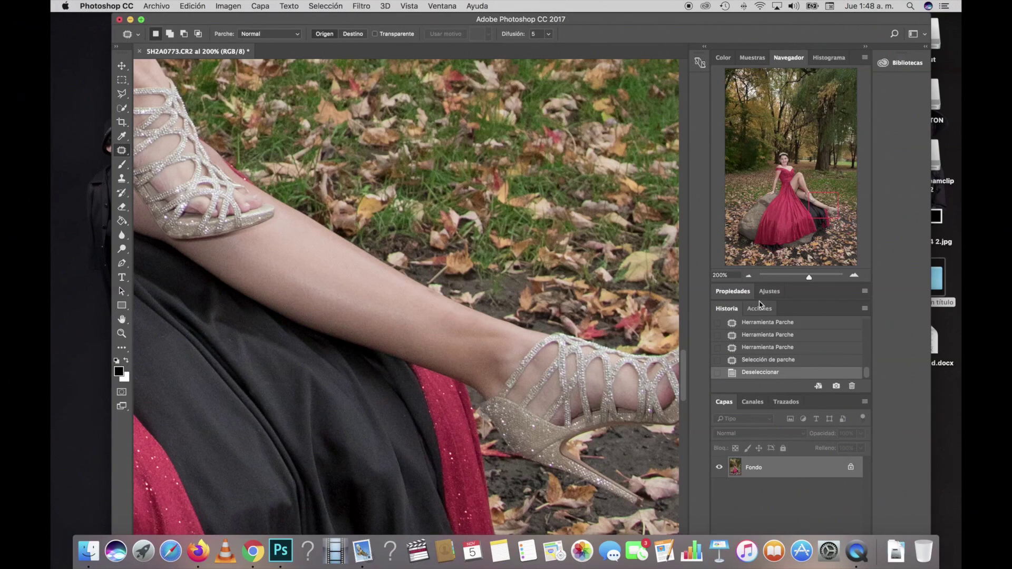
click(749, 275)
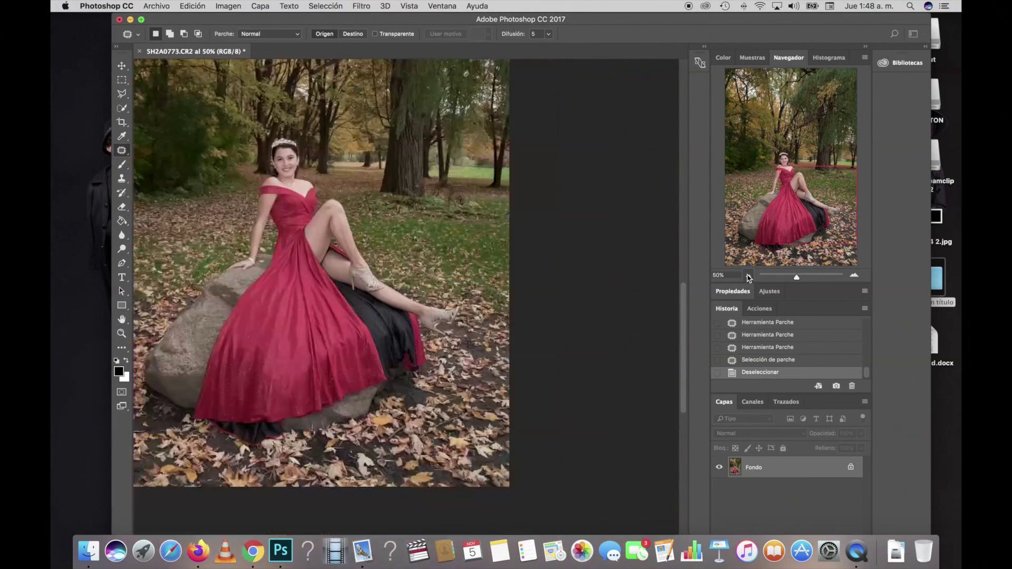
Step: Save the retouched photo as 5H2A0773.psd, close it, and open 5H2A0808.CR2
click(748, 275)
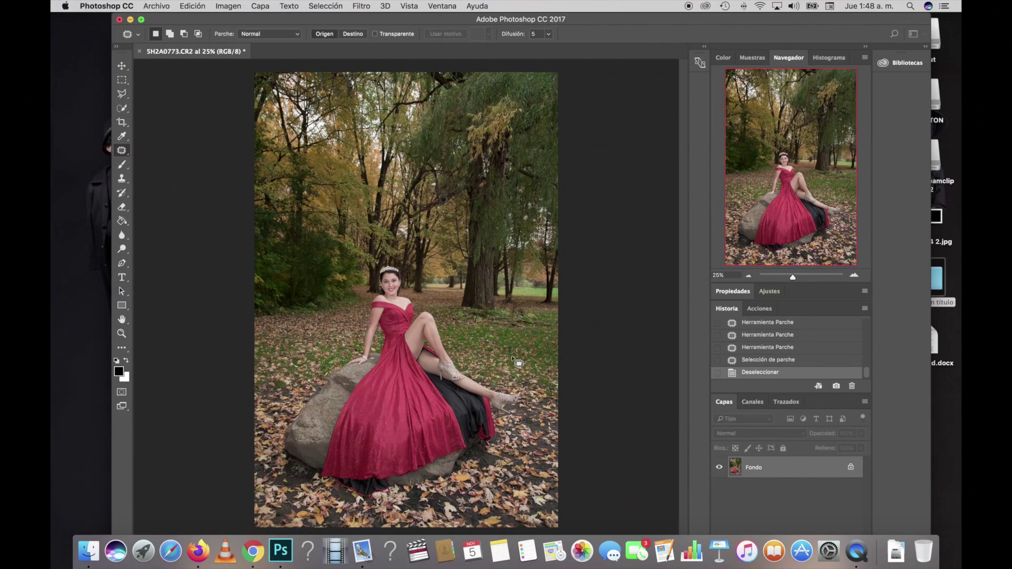
click(119, 20)
key(Return)
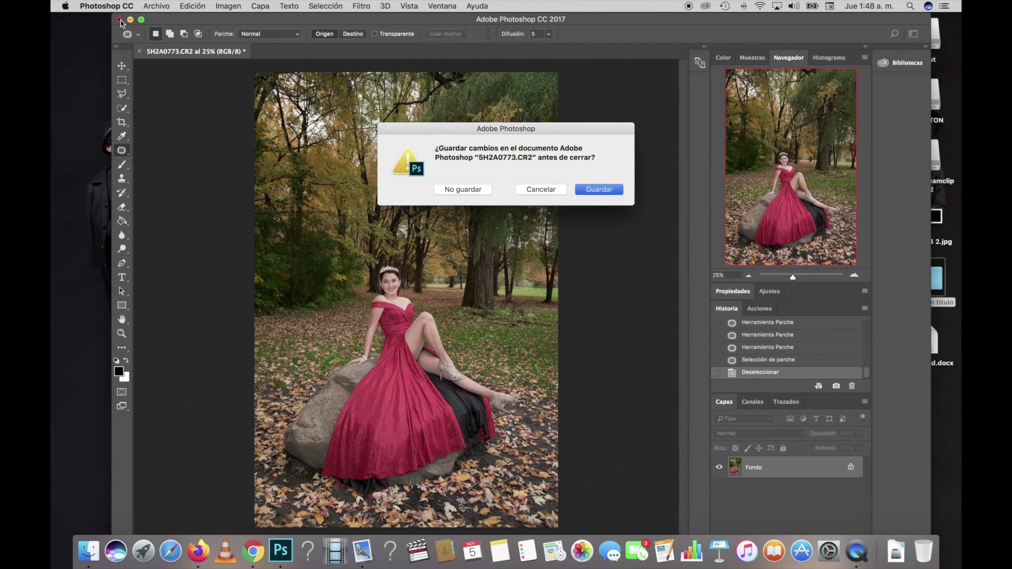
key(Return)
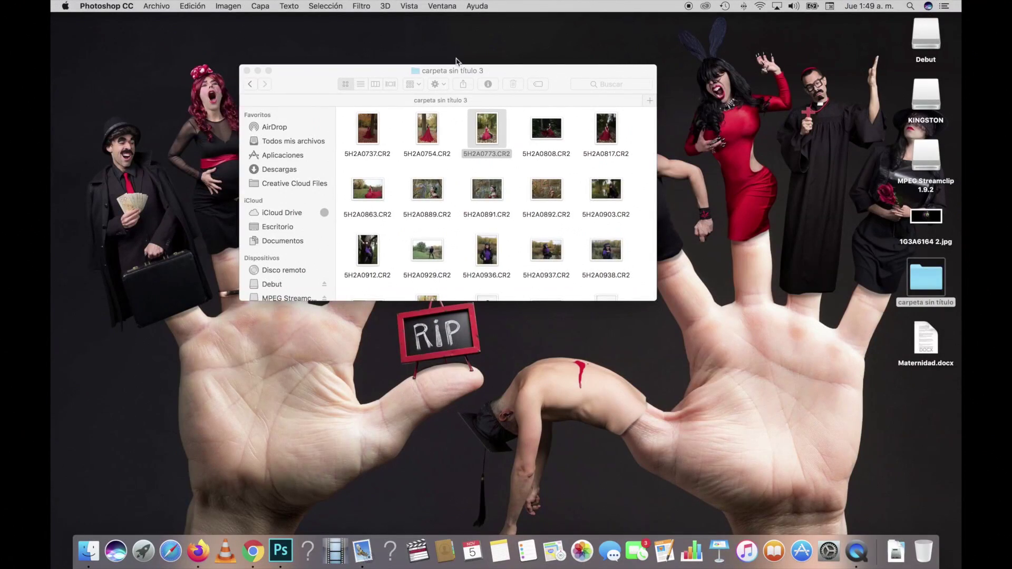
double_click(548, 130)
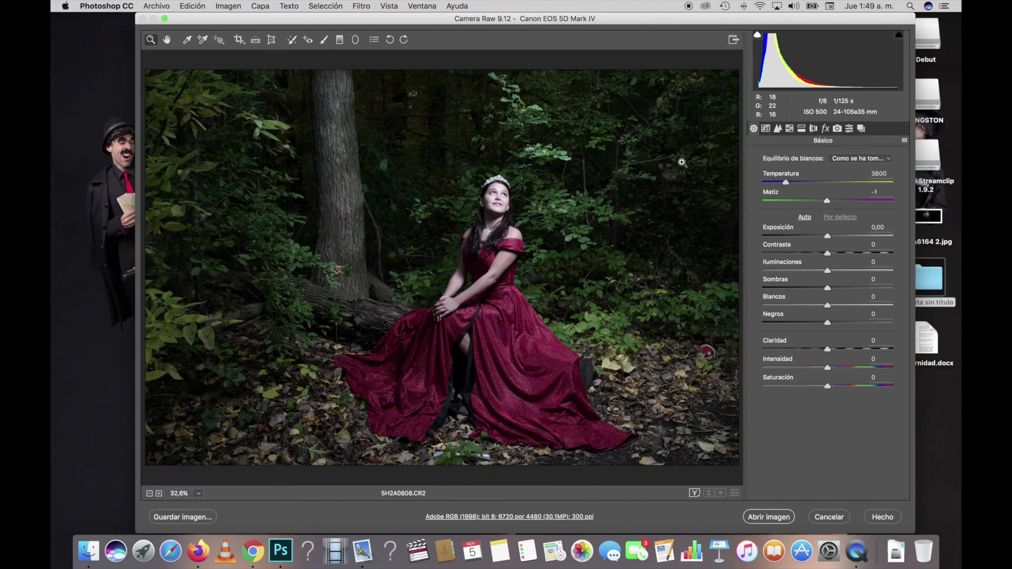
Step: Warm the Temperature of 5H2A0808.CR2 to 4650 in Camera Raw
drag(784, 183, 797, 184)
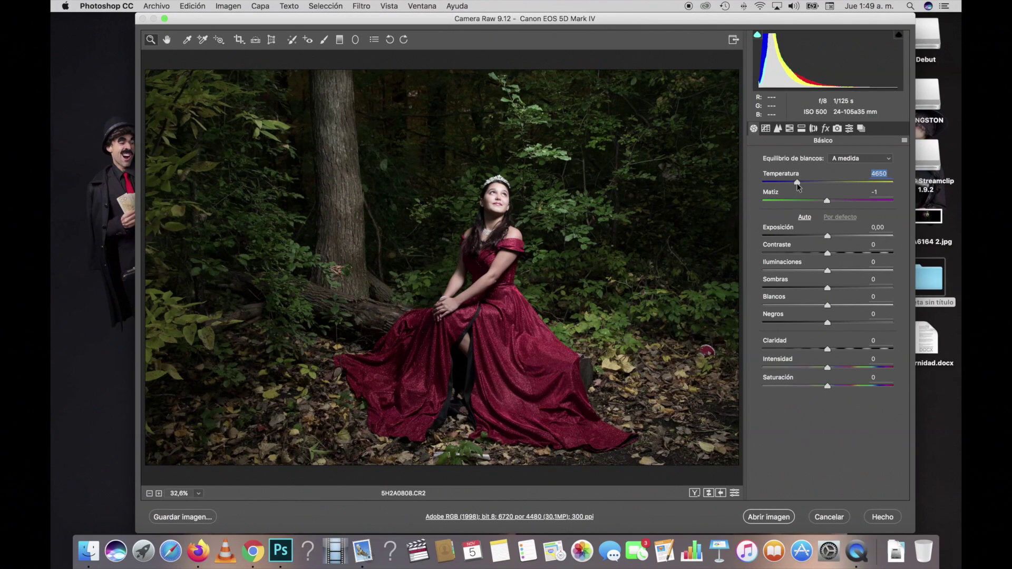
click(789, 129)
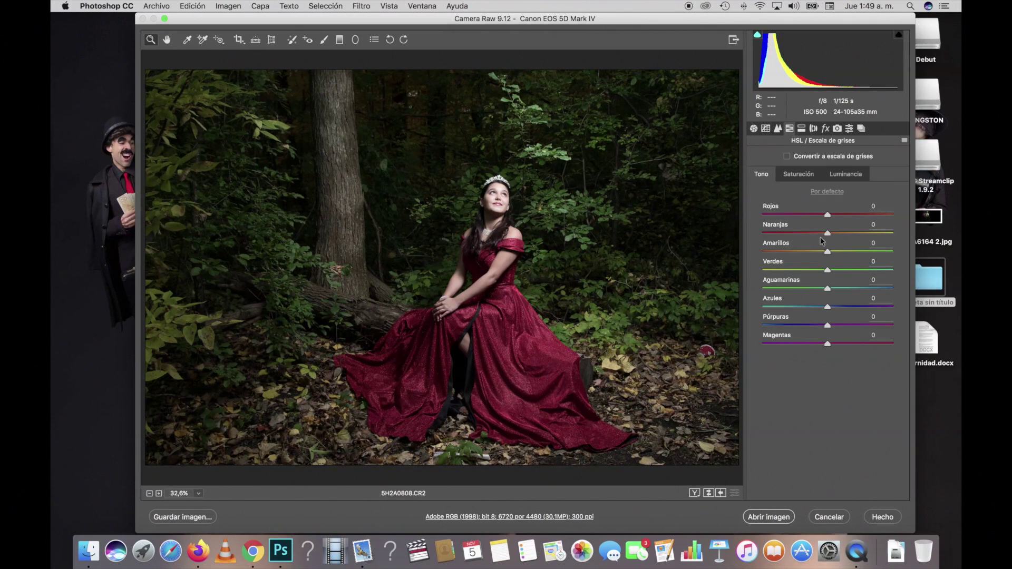
Step: Shift the Greens hue slider to -62 for a more olive foliage tone
drag(814, 270, 799, 270)
mouse_move(798, 271)
mouse_down()
mouse_move(773, 271)
mouse_move(852, 273)
mouse_up()
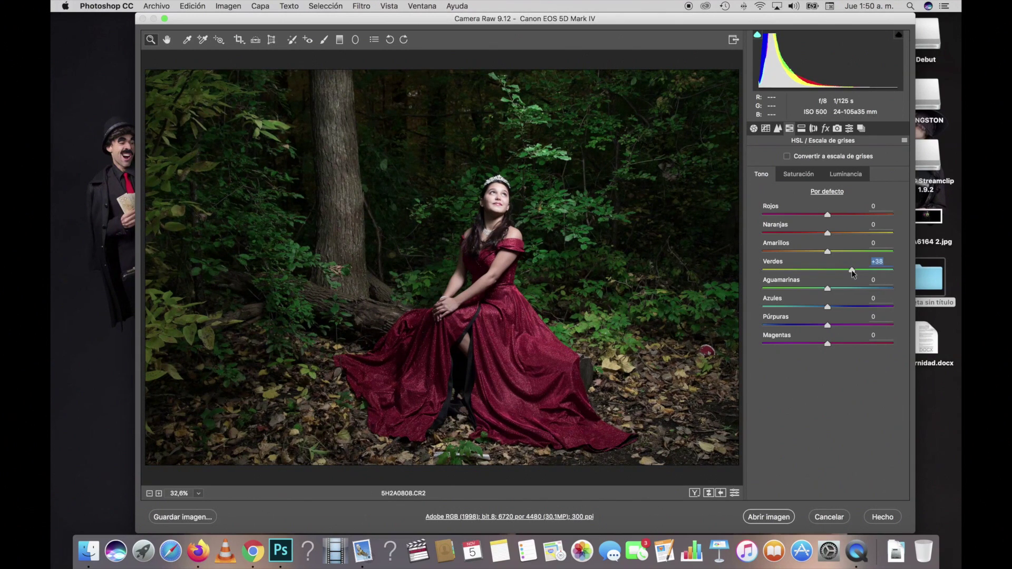
drag(852, 273, 789, 271)
drag(788, 269, 787, 270)
Step: Set Oranges saturation to -9 and Highlights to -11
click(799, 177)
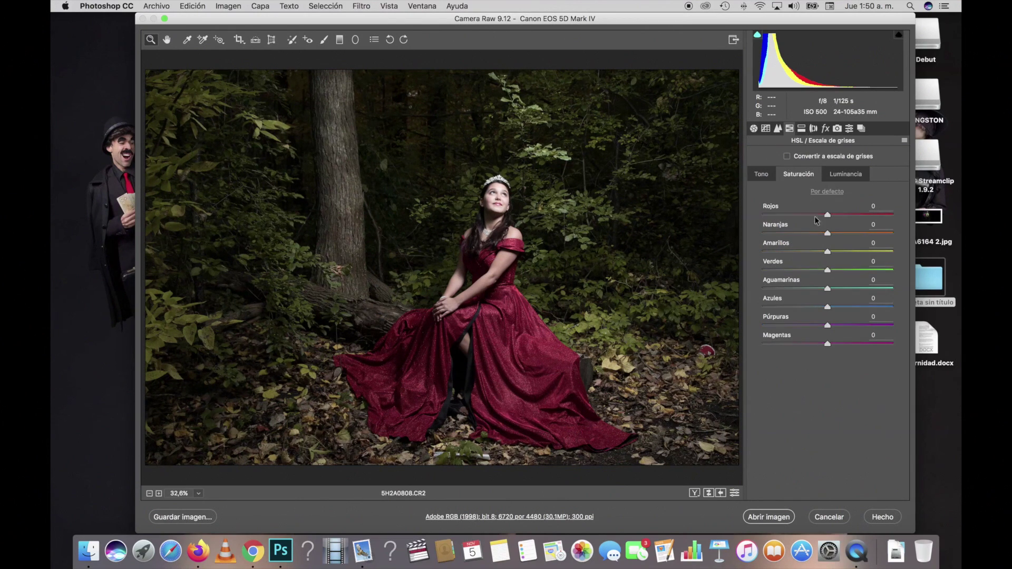
drag(826, 233, 822, 233)
click(754, 128)
drag(820, 271, 811, 271)
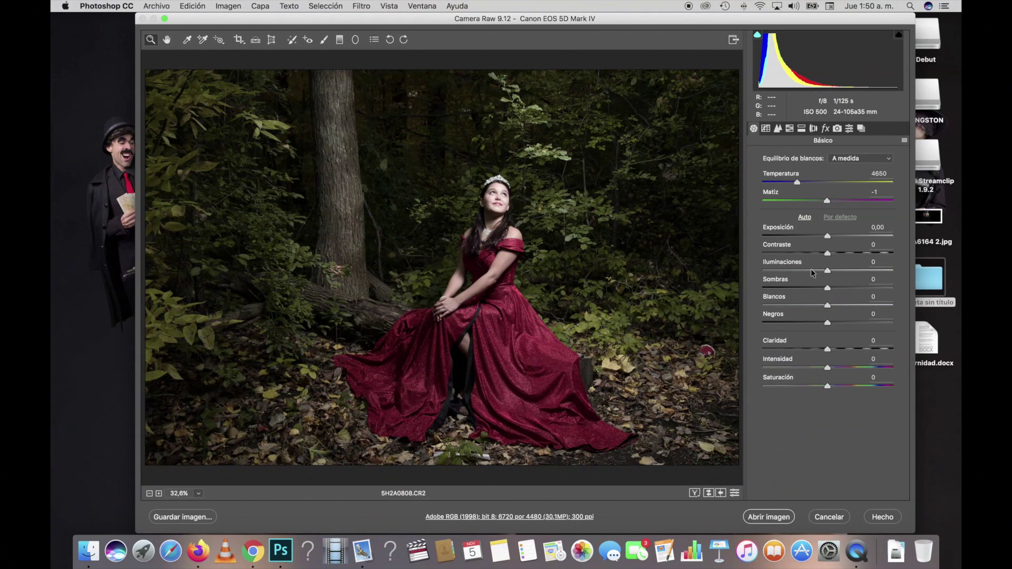
drag(811, 269, 819, 268)
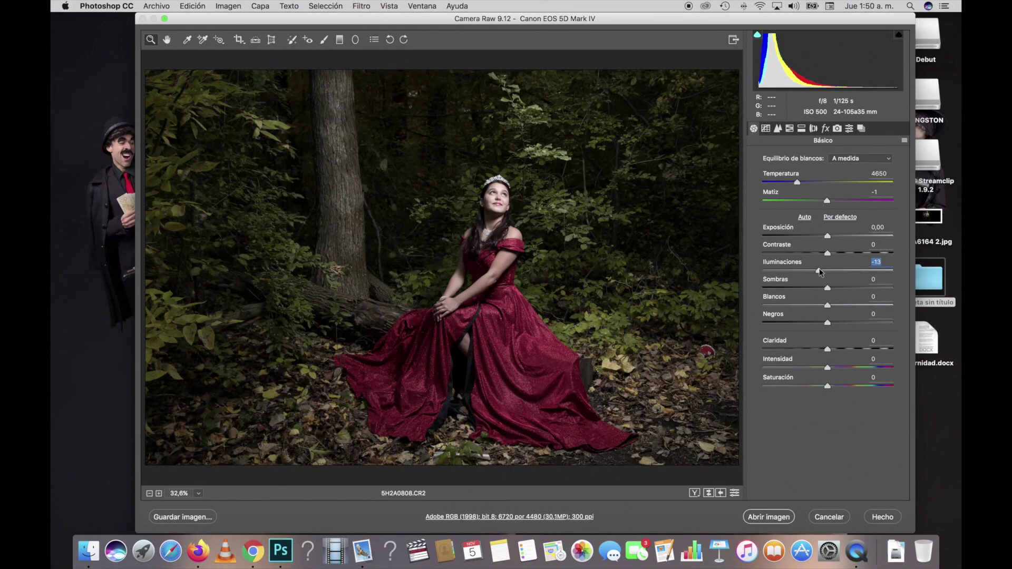
drag(820, 272, 822, 271)
Step: Keep Vibrance at zero, add Clarity +3, and paint one Adjustment Brush pin
drag(827, 367, 831, 369)
double_click(829, 367)
drag(828, 349, 828, 350)
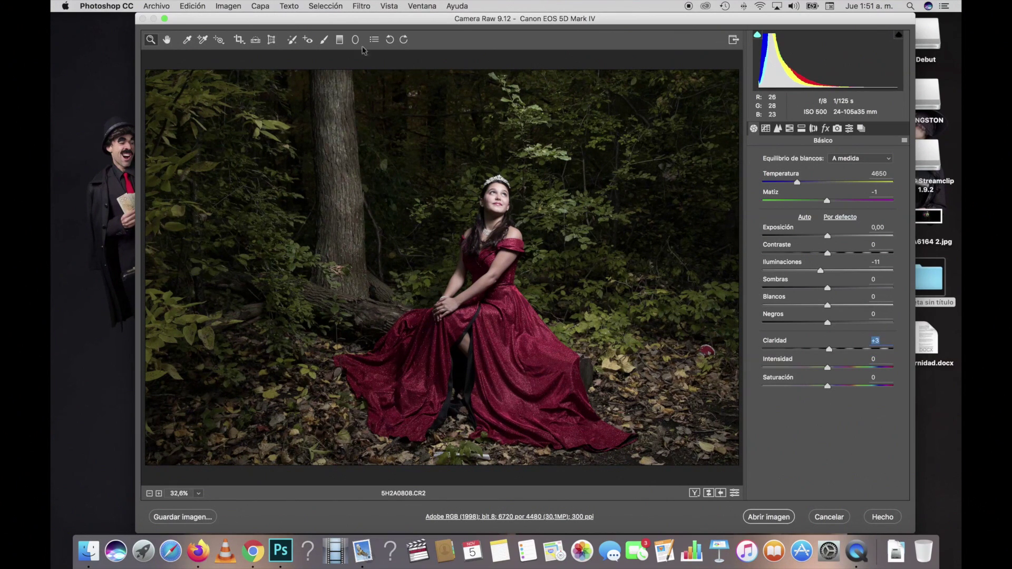
click(325, 40)
click(569, 211)
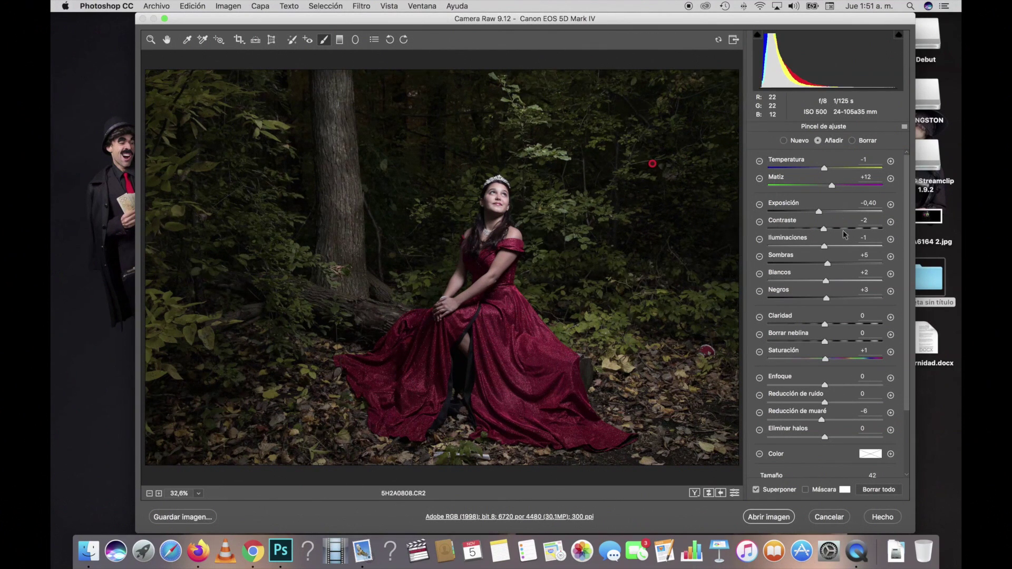
Step: Darken the brush adjustment to -2,80 exposure and erase it from the woman
click(811, 212)
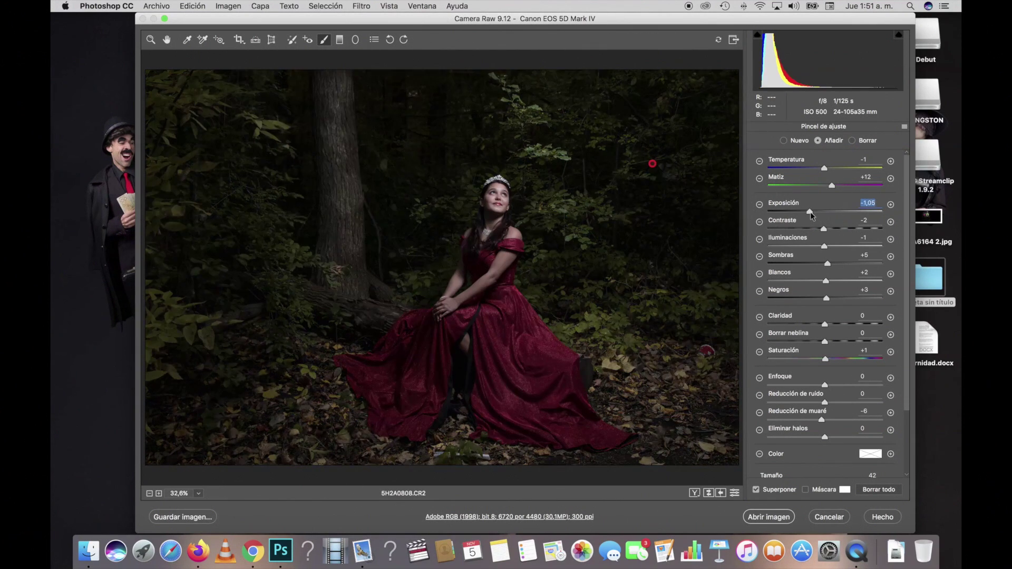
drag(811, 214, 786, 216)
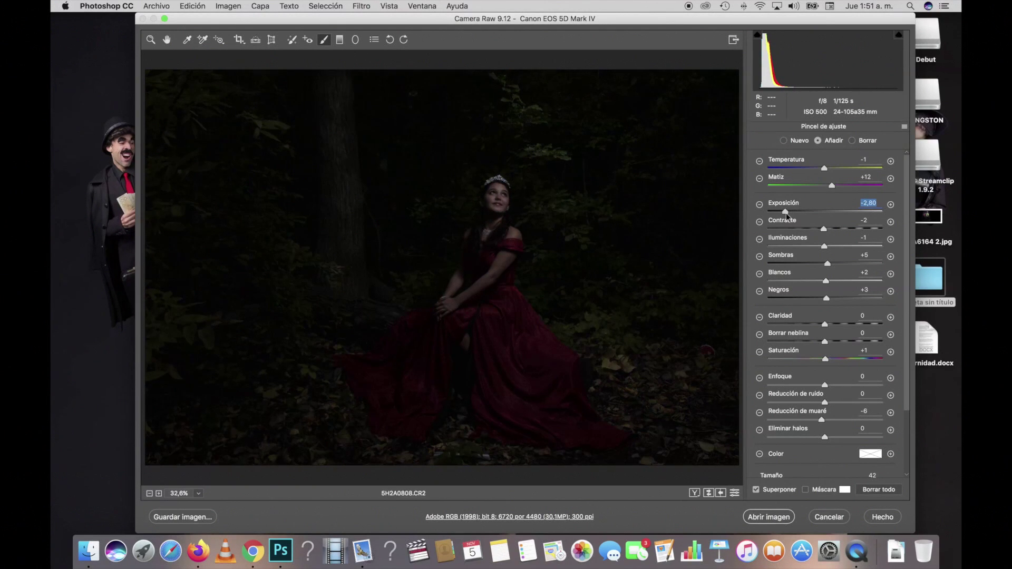
key(bracketleft)
key(bracketleft)
key(alt)
mouse_move(485, 267)
mouse_down()
mouse_move(429, 339)
mouse_move(492, 283)
mouse_move(524, 214)
mouse_move(452, 301)
mouse_up()
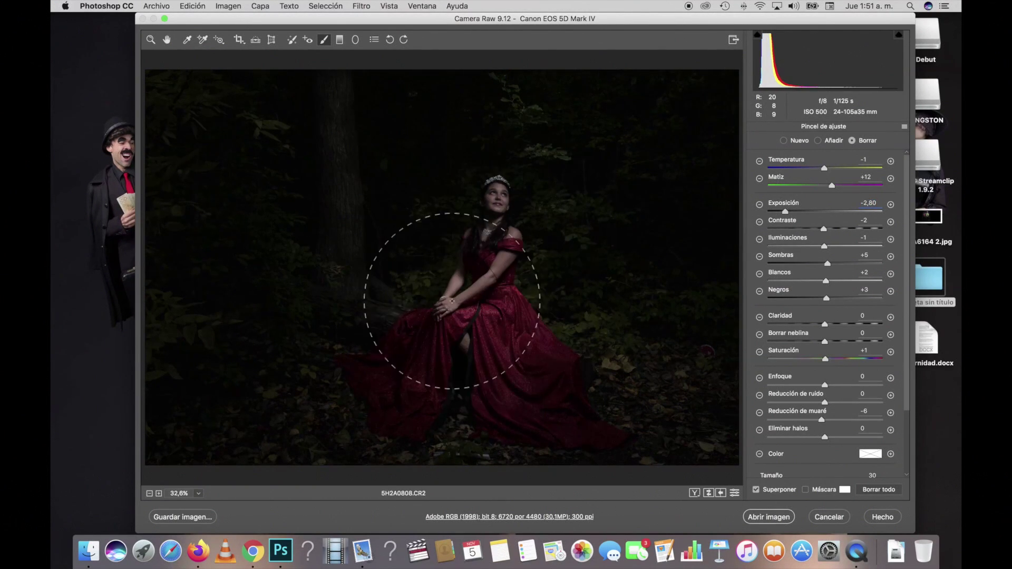
drag(497, 221, 519, 202)
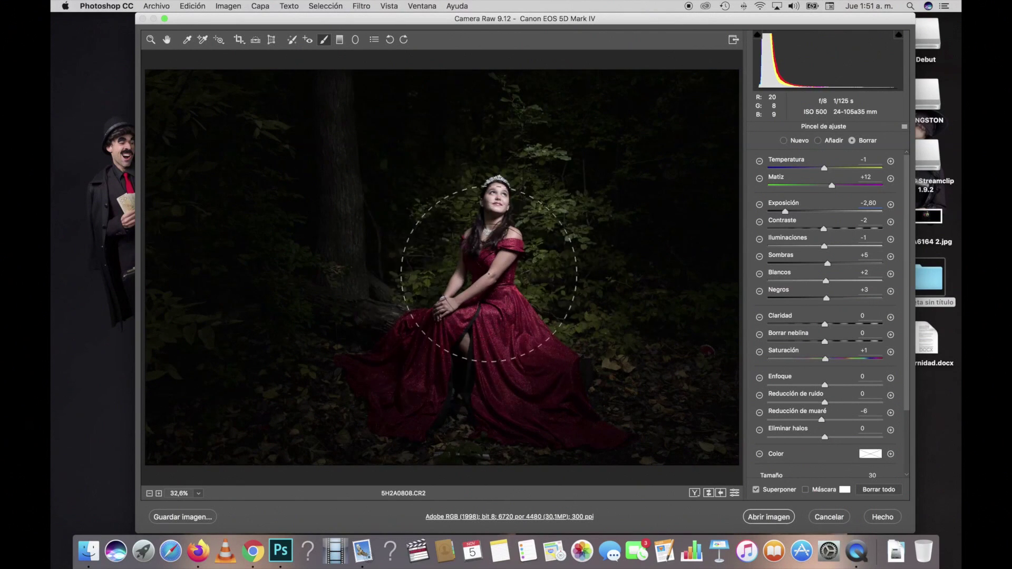
drag(468, 364, 386, 358)
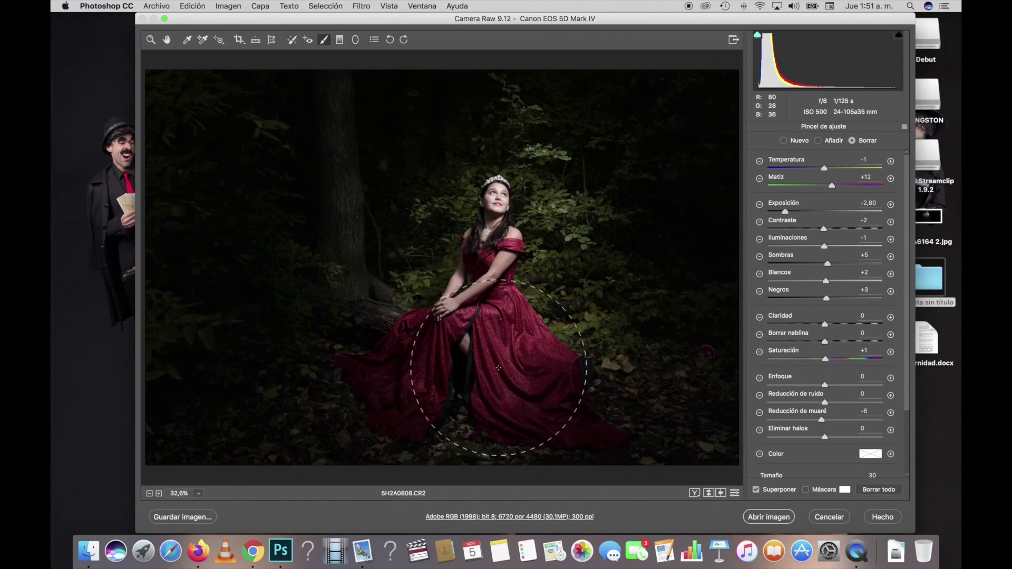
drag(385, 358, 566, 409)
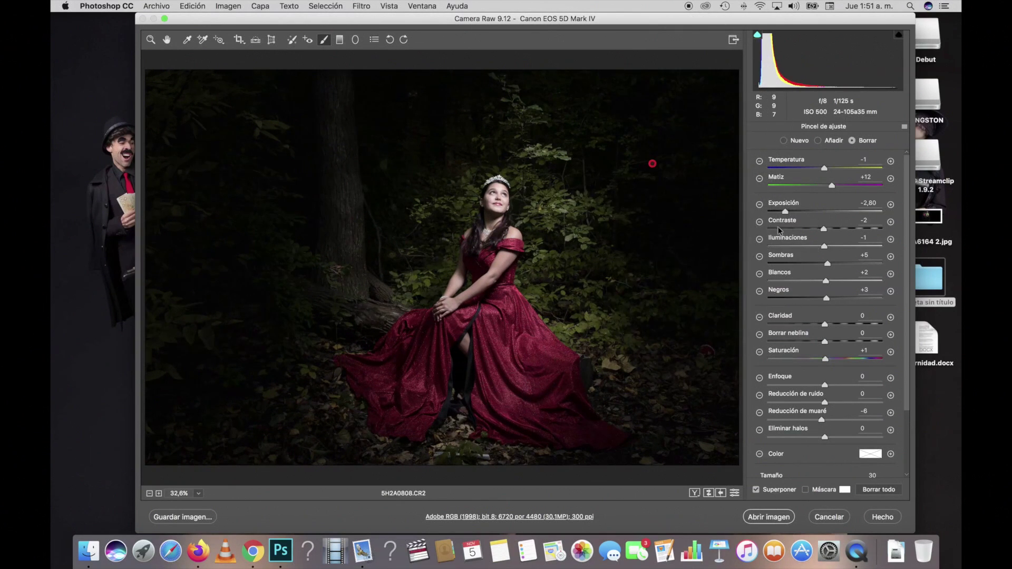
Step: Lighten the darkening to -1,20 and compare the image with and without it
click(809, 211)
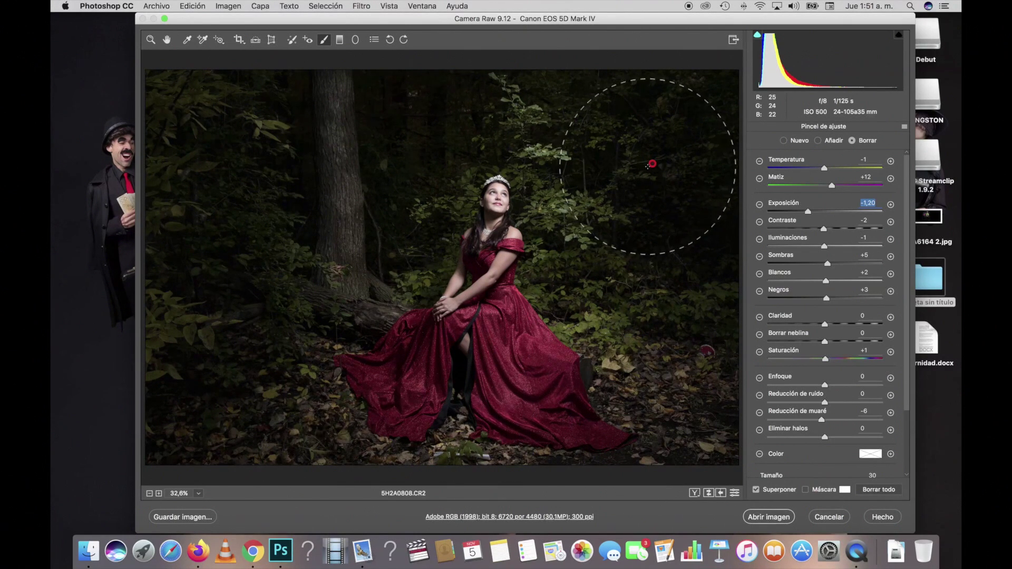
click(653, 165)
click(784, 140)
click(652, 164)
key(Delete)
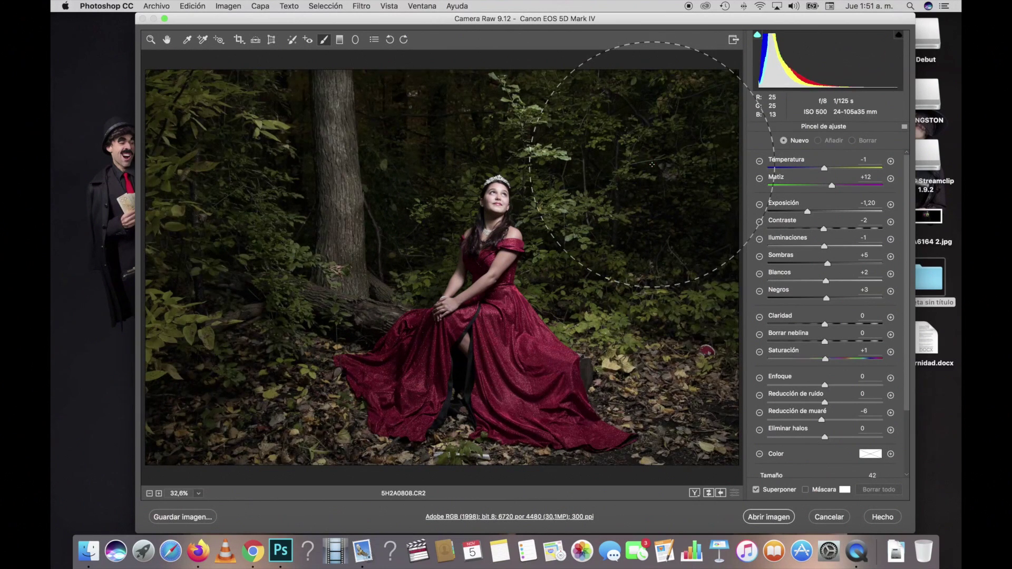
key(super+z)
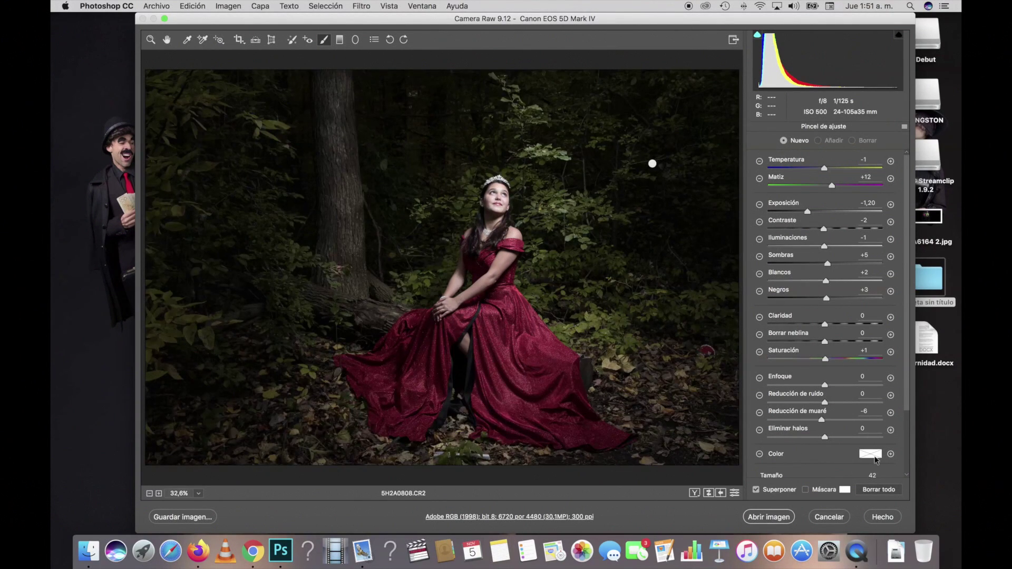
key(super+z)
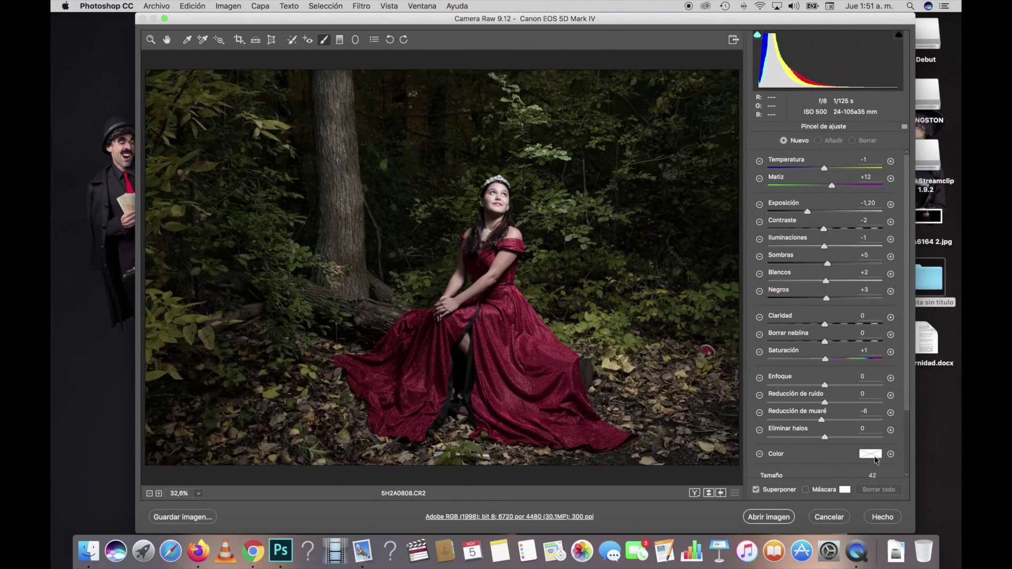
key(super+z)
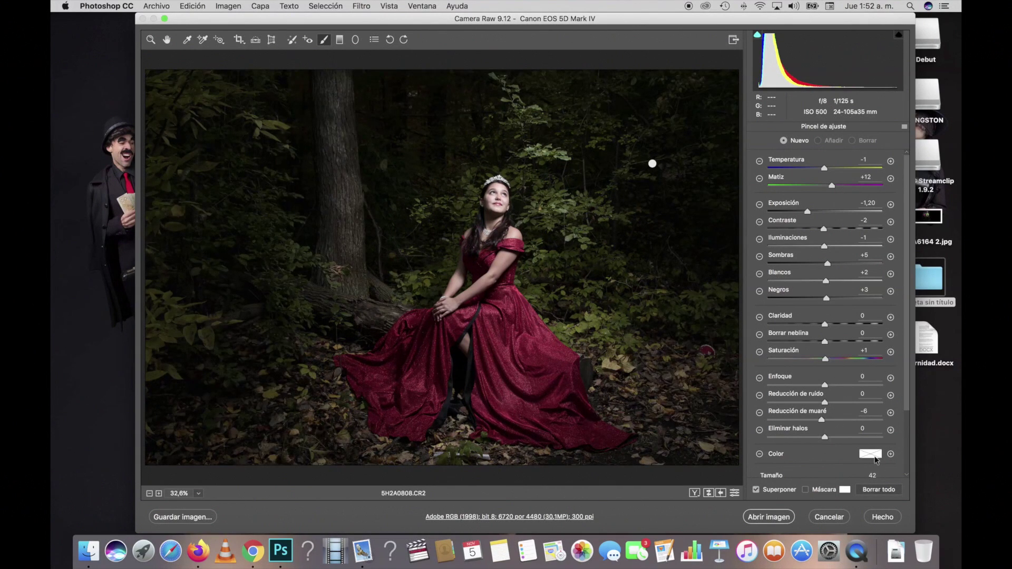
key(super+z)
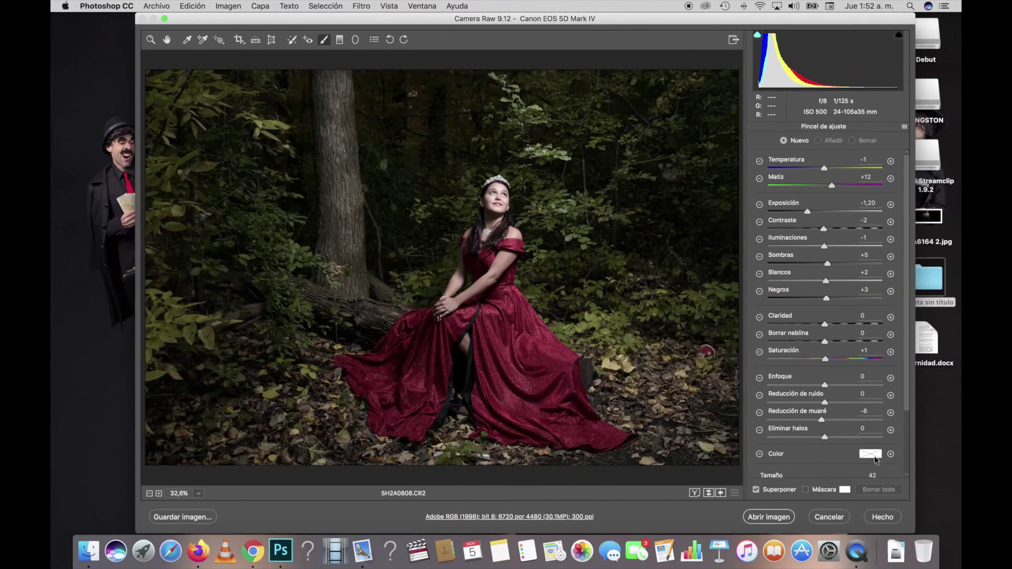
key(super+z)
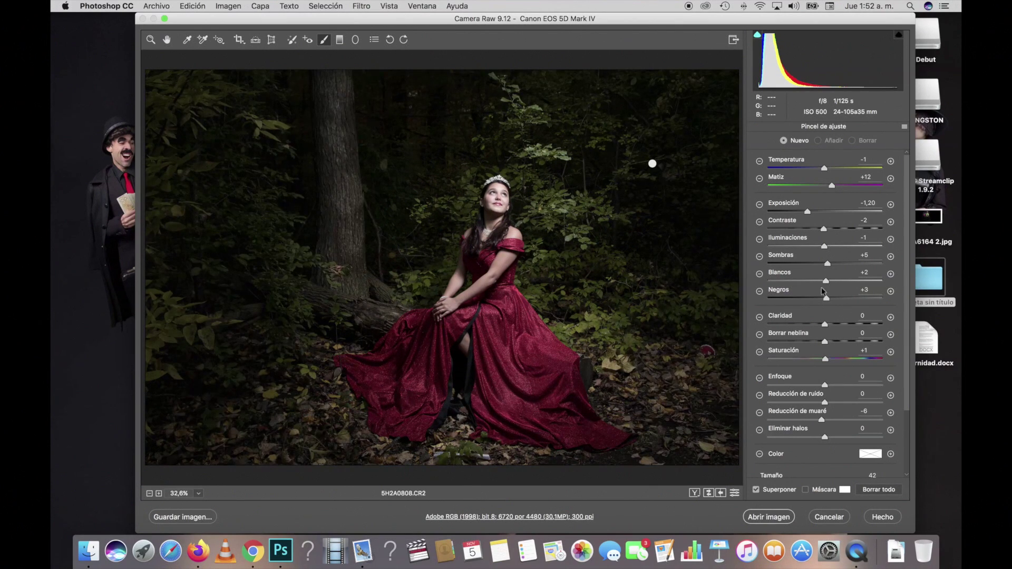
Step: Set the background darkening to -0,90 exposure and open the photo in Photoshop
drag(809, 212, 811, 214)
click(652, 163)
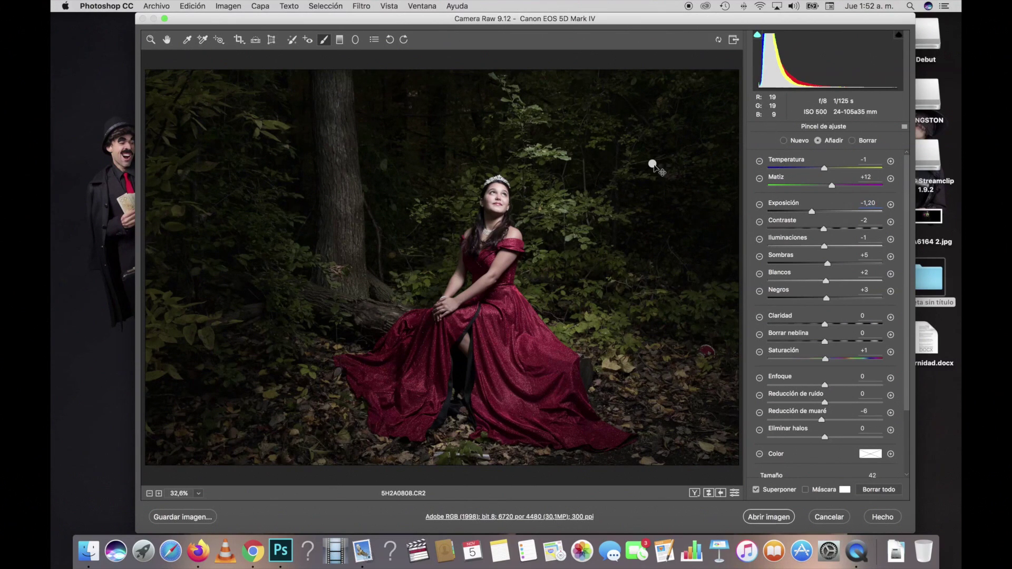
drag(810, 213, 814, 214)
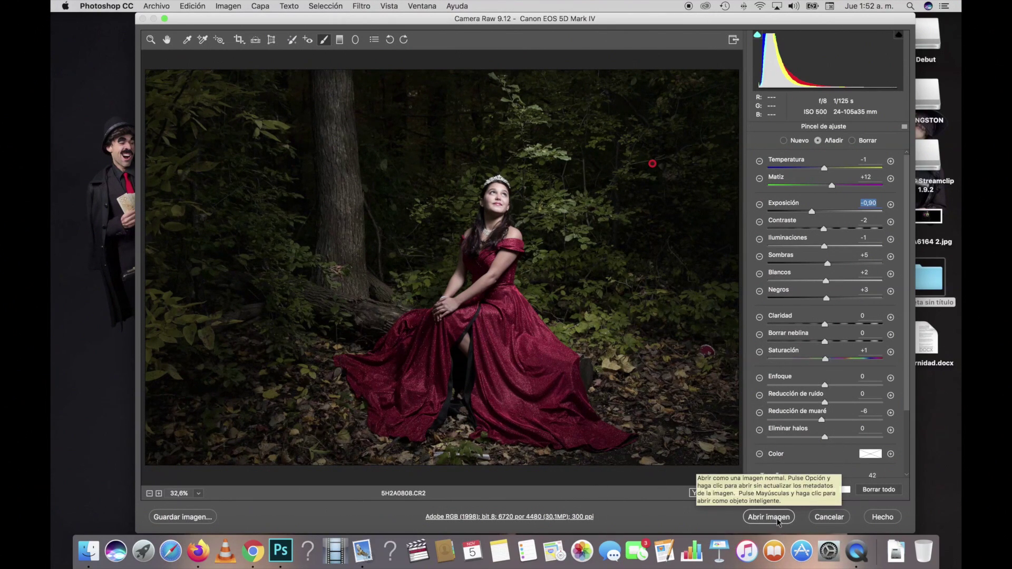
click(775, 519)
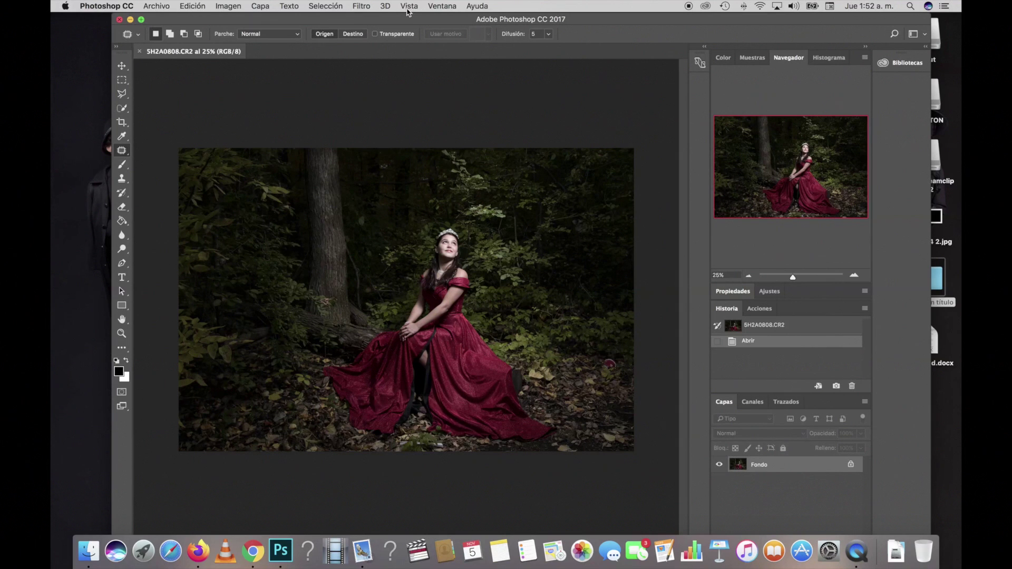
Step: Zoom in and patch a skin blemish on the girl's upper arm
click(853, 276)
click(854, 276)
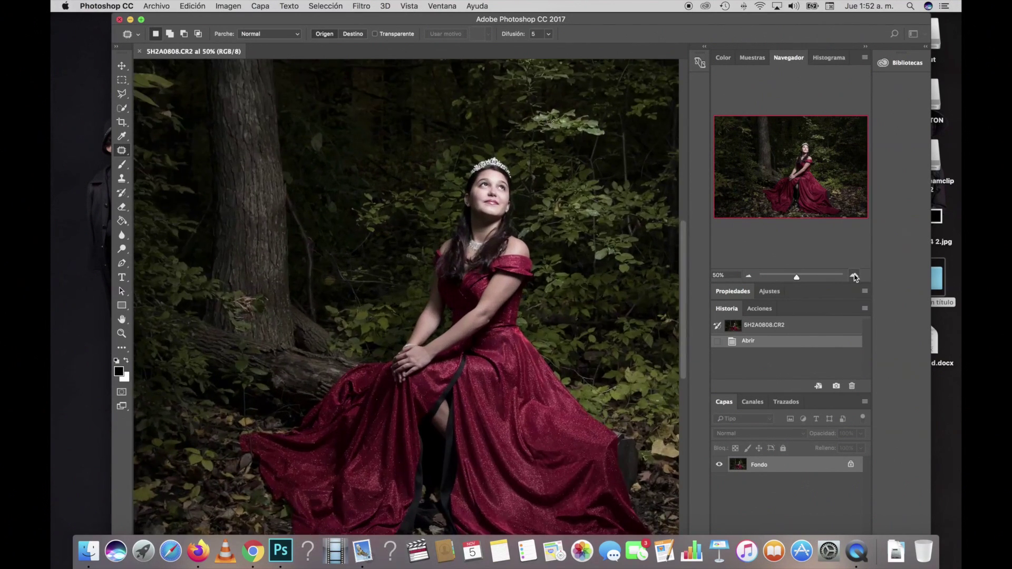
click(854, 275)
click(853, 275)
scroll(598, 301, right, 10)
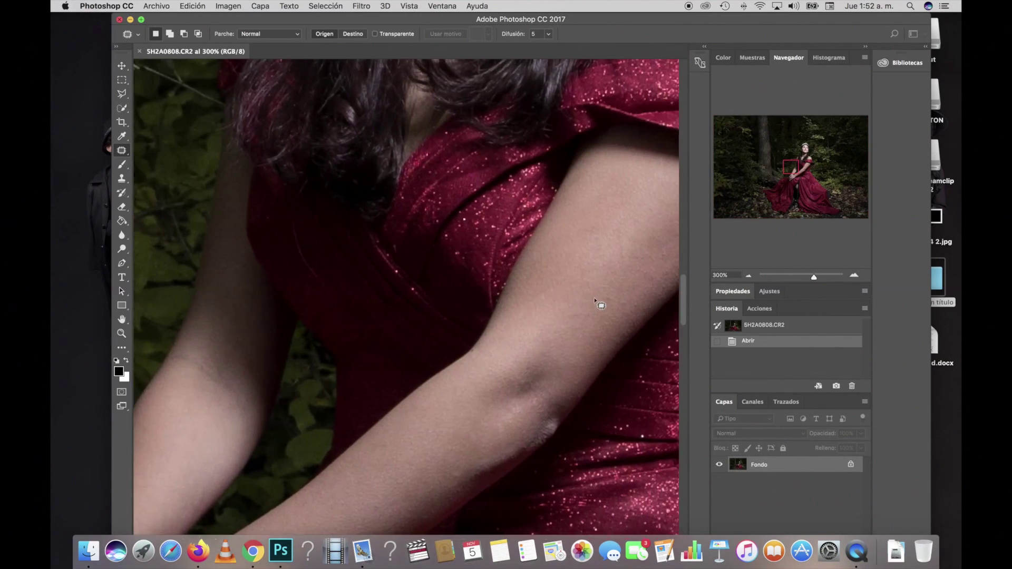
scroll(594, 300, up, 5)
scroll(543, 343, up, 3)
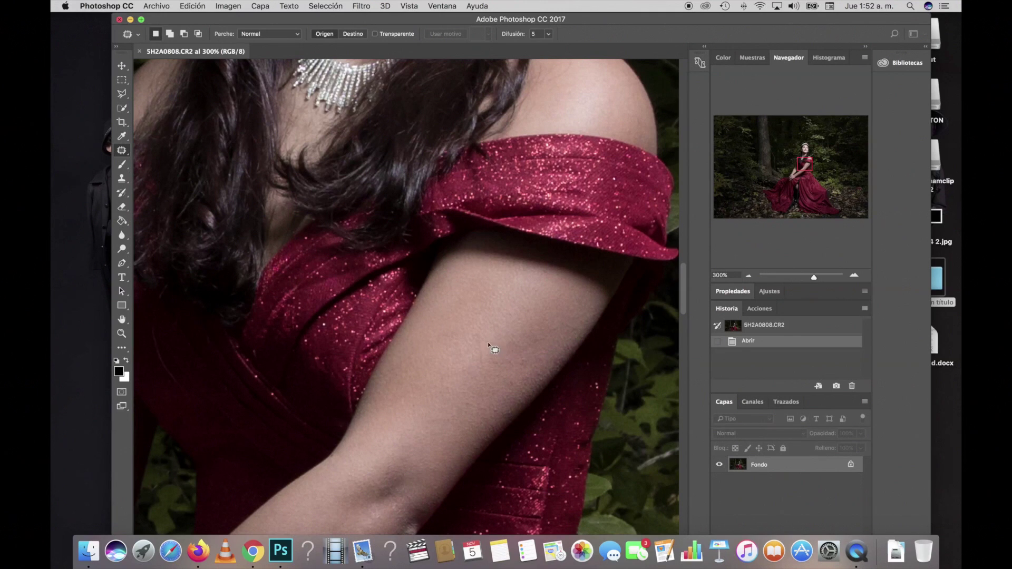
mouse_move(480, 373)
mouse_down()
mouse_move(477, 330)
mouse_move(533, 327)
mouse_up()
key(ctrl+d)
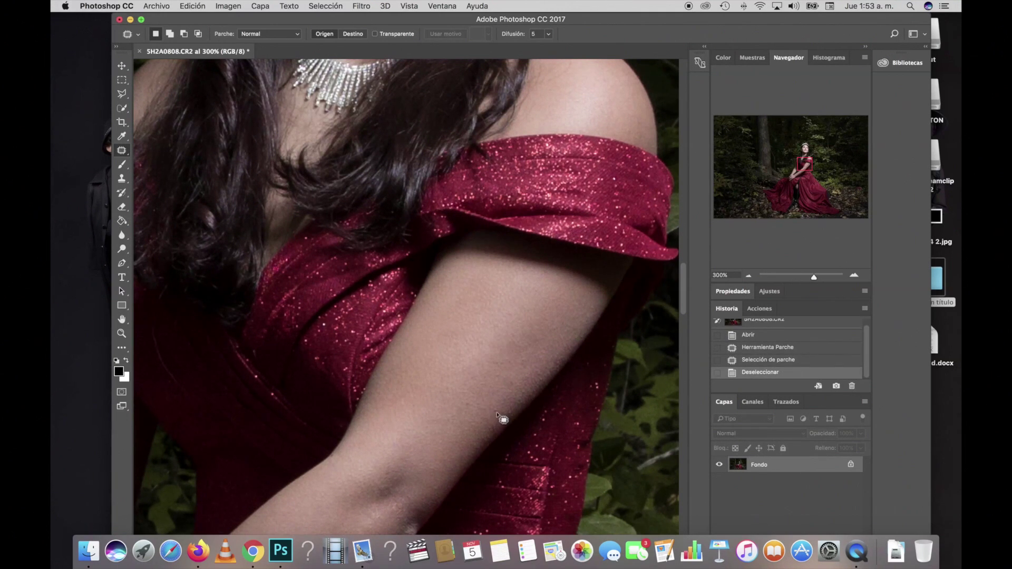
Step: Patch a second small spot on the upper arm and clear the selection
drag(495, 420, 515, 397)
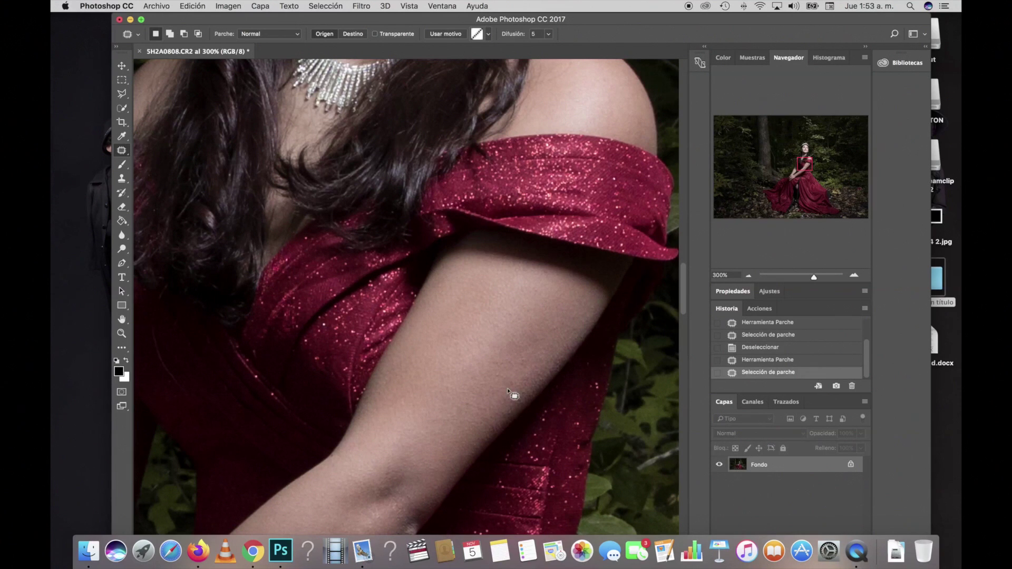
key(ctrl+d)
scroll(509, 393, up, 2)
scroll(508, 392, up, 5)
scroll(508, 392, up, 3)
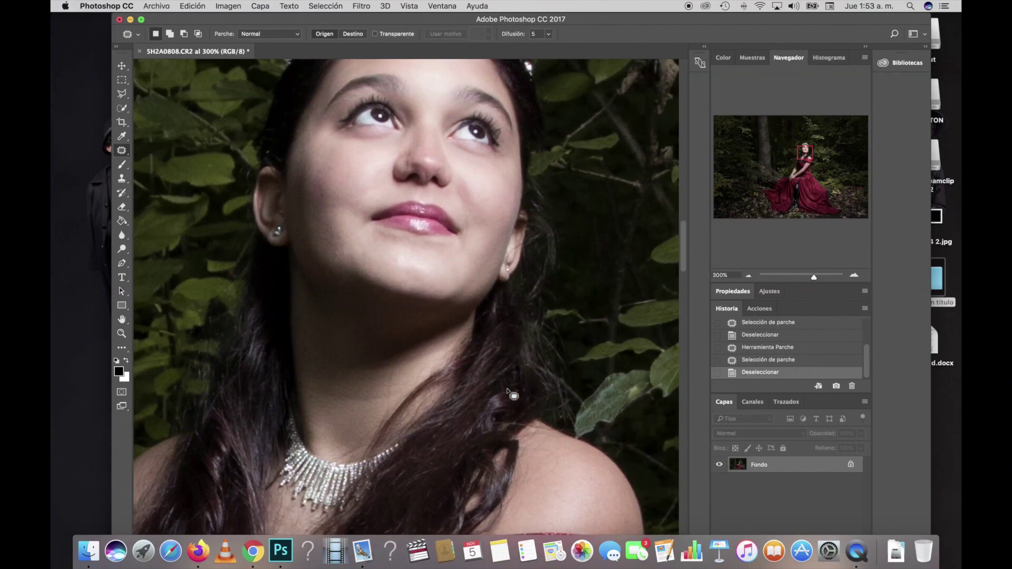
scroll(509, 393, up, 2)
scroll(509, 393, up, 2)
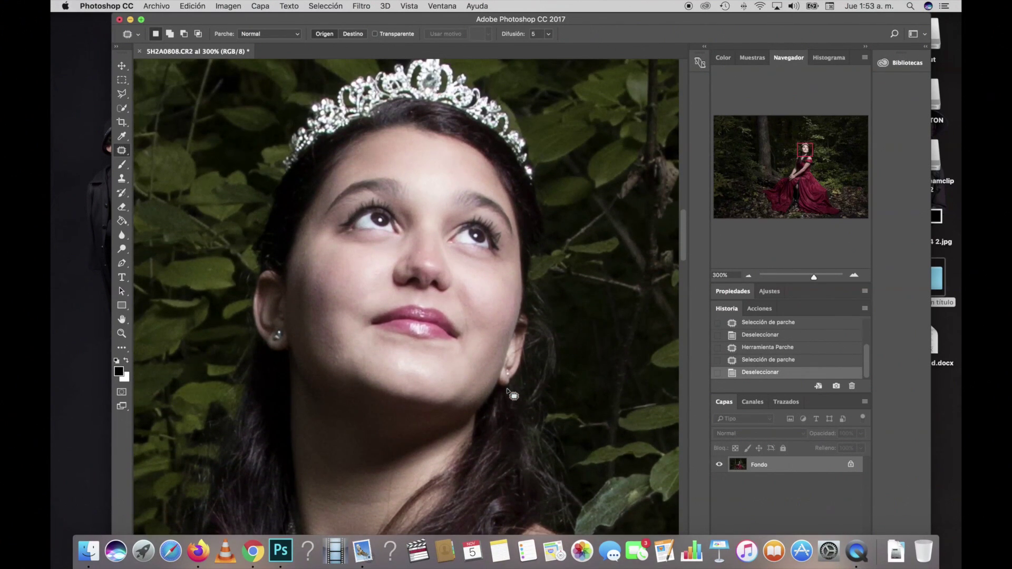
right_click(790, 466)
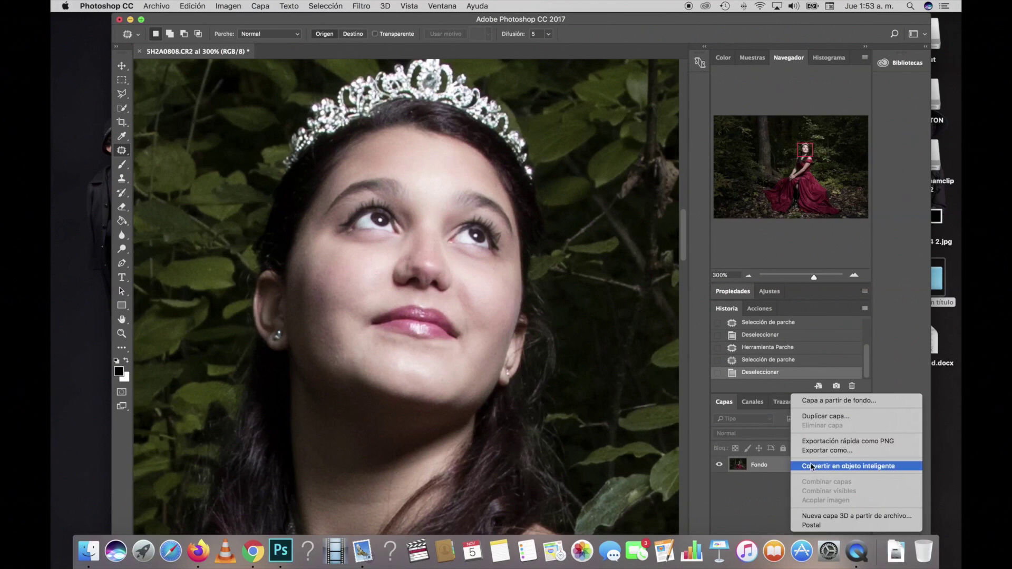
Step: Duplicate Fondo as Fondo copia and patch blemishes on the nose and cheek
click(824, 416)
key(Return)
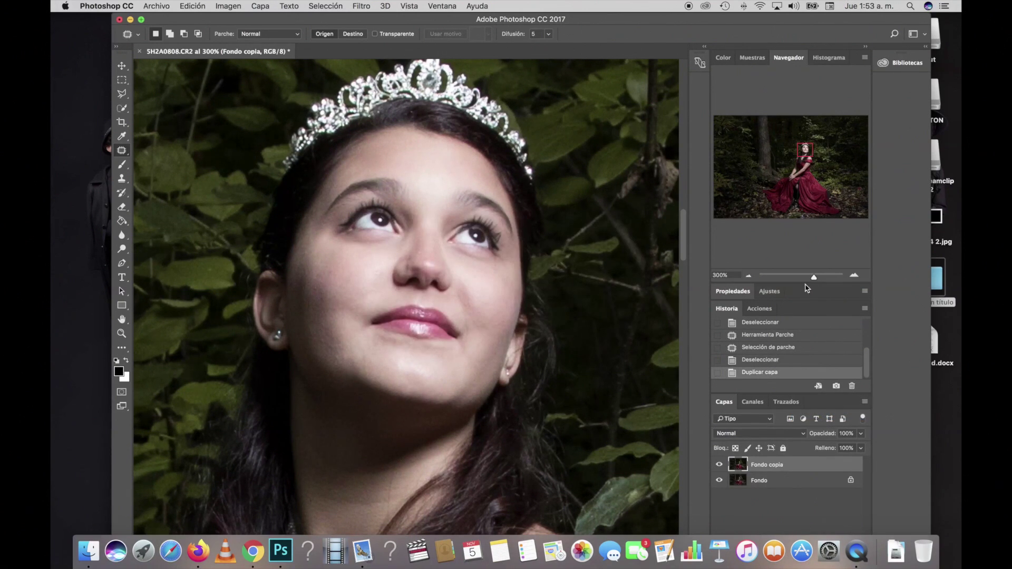
click(854, 275)
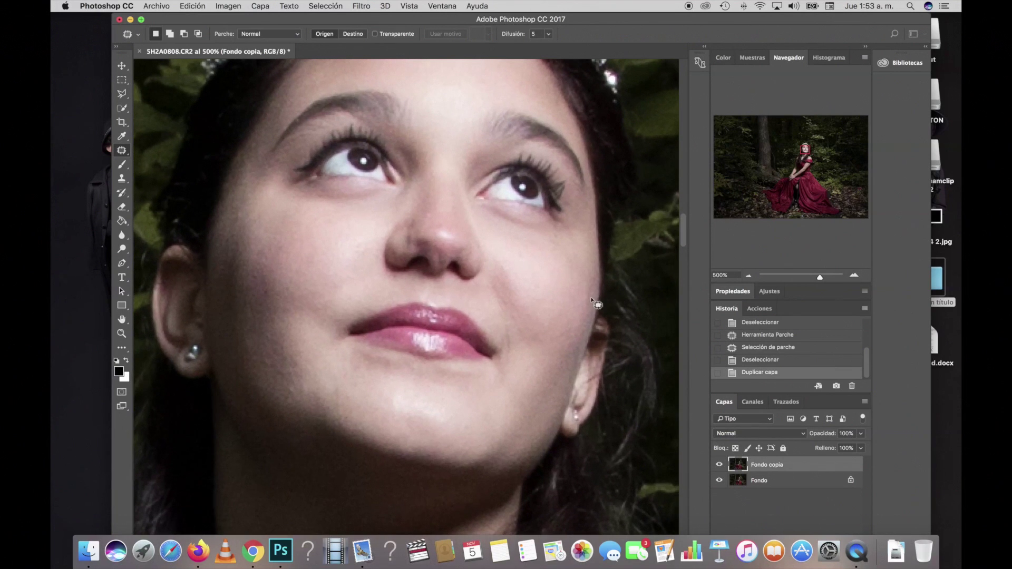
drag(434, 207, 342, 253)
key(super+d)
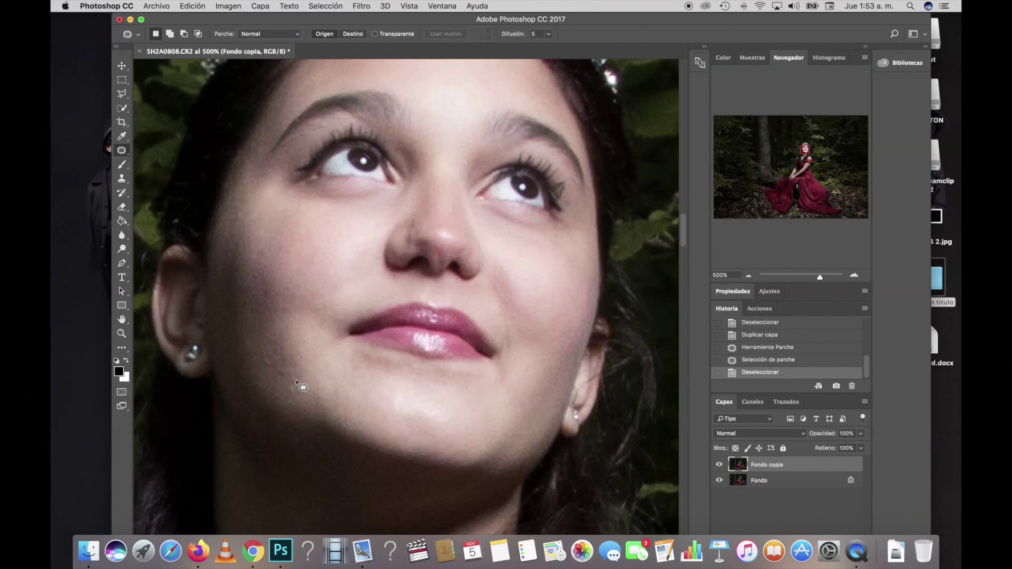
mouse_move(292, 399)
mouse_down()
mouse_move(294, 383)
mouse_move(266, 362)
mouse_move(280, 366)
mouse_up()
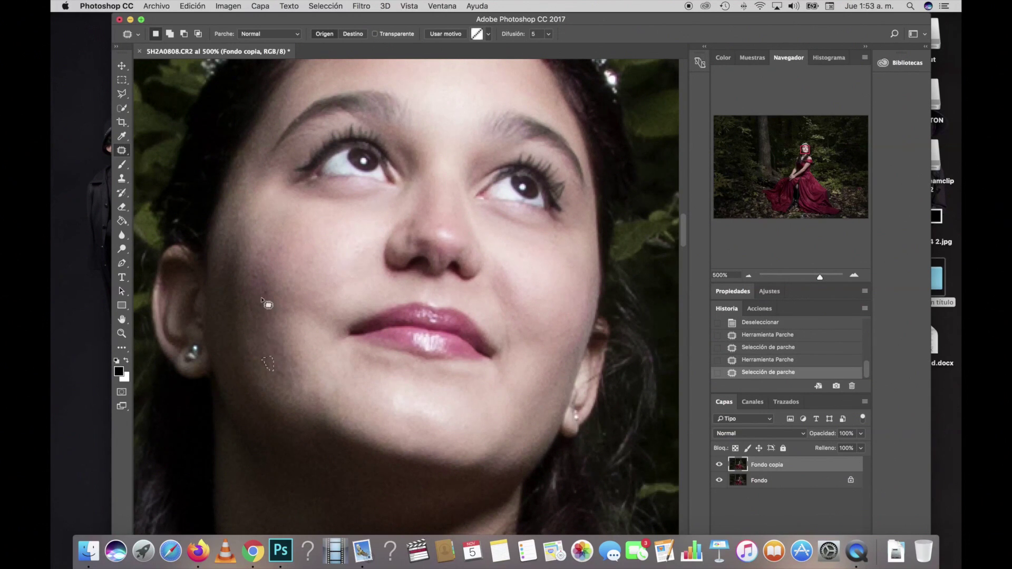
key(super+d)
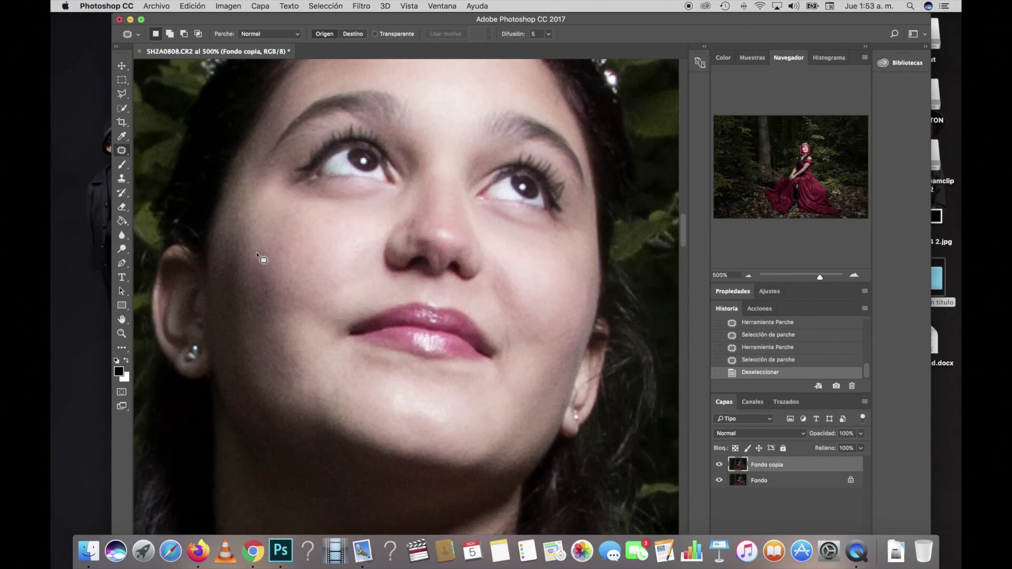
mouse_move(260, 271)
mouse_down()
mouse_move(254, 253)
mouse_move(274, 246)
mouse_up()
key(super+d)
Step: Patch the blemishes under the left and right eyes
scroll(559, 312, up, 5)
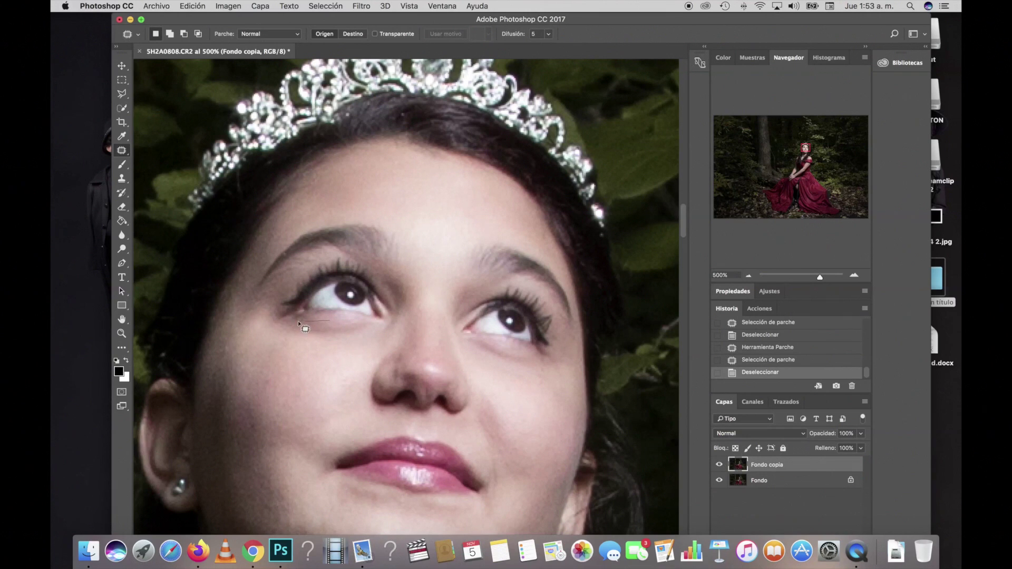
mouse_move(302, 321)
mouse_down()
mouse_move(372, 328)
mouse_move(352, 373)
mouse_up()
click(352, 373)
mouse_move(528, 350)
mouse_down()
mouse_move(467, 345)
mouse_move(540, 361)
mouse_up()
click(532, 409)
click(861, 436)
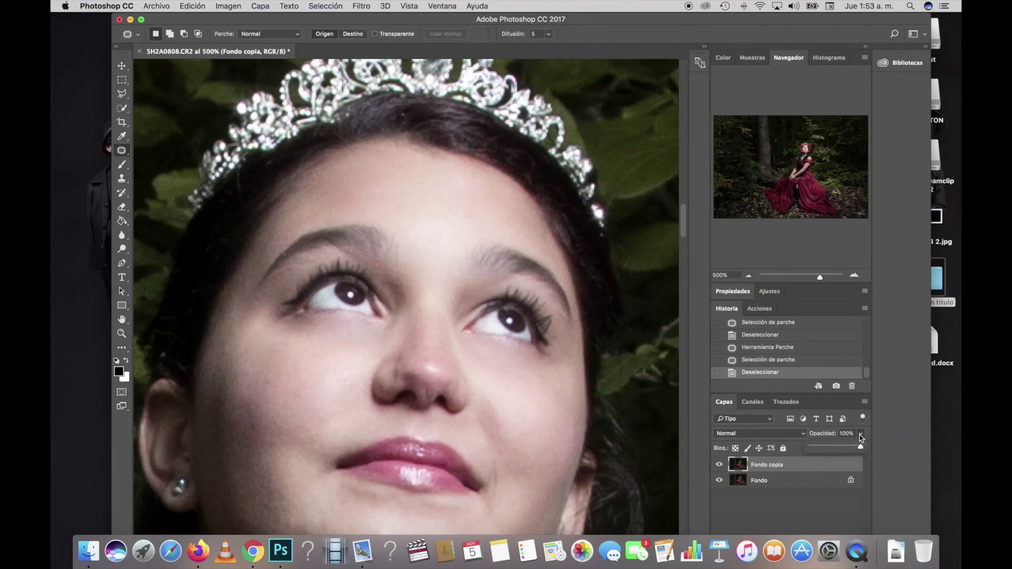
Step: Lower Fondo copia opacity to about 50% and patch two cheek blemishes
drag(863, 445, 837, 447)
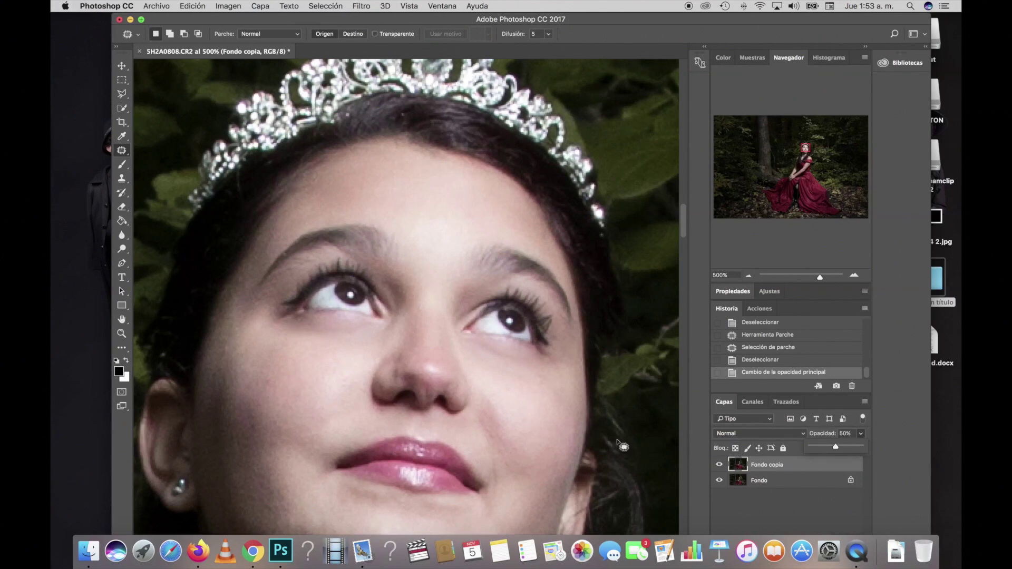
click(564, 388)
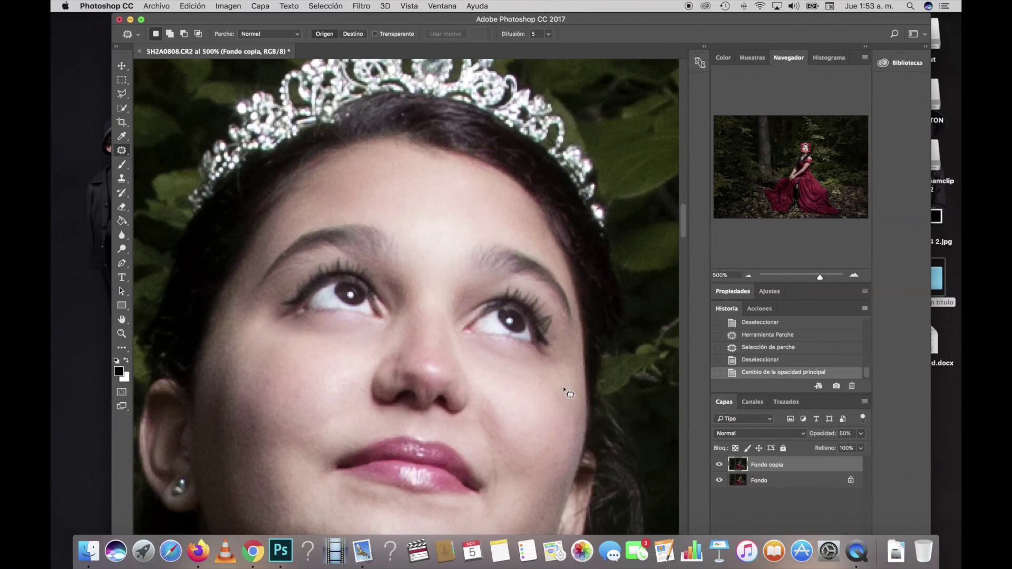
mouse_move(541, 371)
mouse_down()
mouse_move(559, 394)
mouse_move(517, 379)
mouse_move(527, 400)
mouse_up()
key(cmd+d)
key(cmd+d)
mouse_move(492, 438)
mouse_down()
mouse_move(503, 446)
mouse_move(509, 436)
mouse_up()
Step: Patch small blemishes by the chin, on the lower lip and on the nose
key(cmd+d)
scroll(509, 436, down, 3)
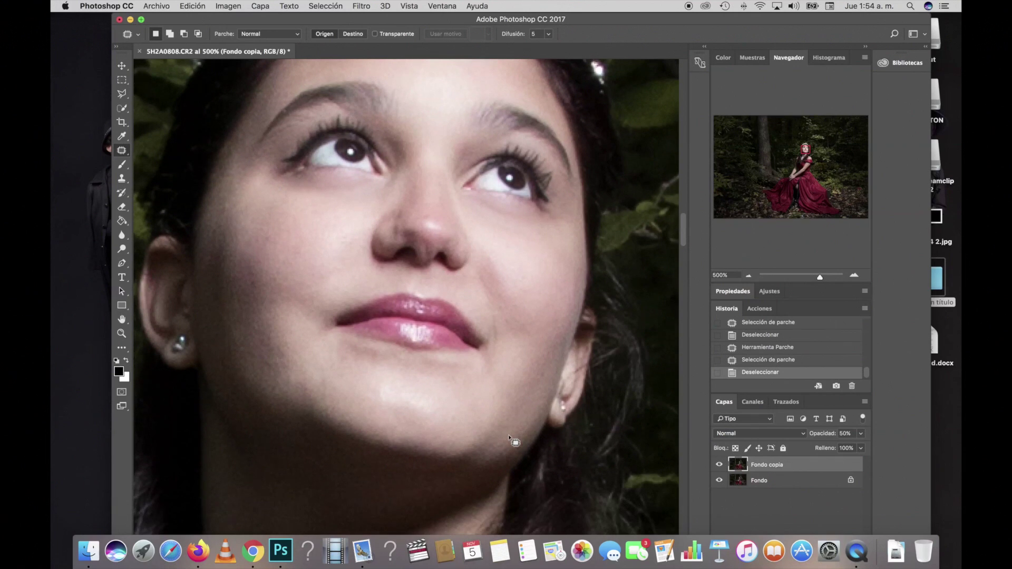
drag(351, 358, 357, 379)
key(cmd+d)
drag(411, 347, 395, 336)
key(super+d)
drag(431, 225, 431, 198)
key(super+d)
scroll(457, 221, up, 5)
scroll(456, 226, up, 2)
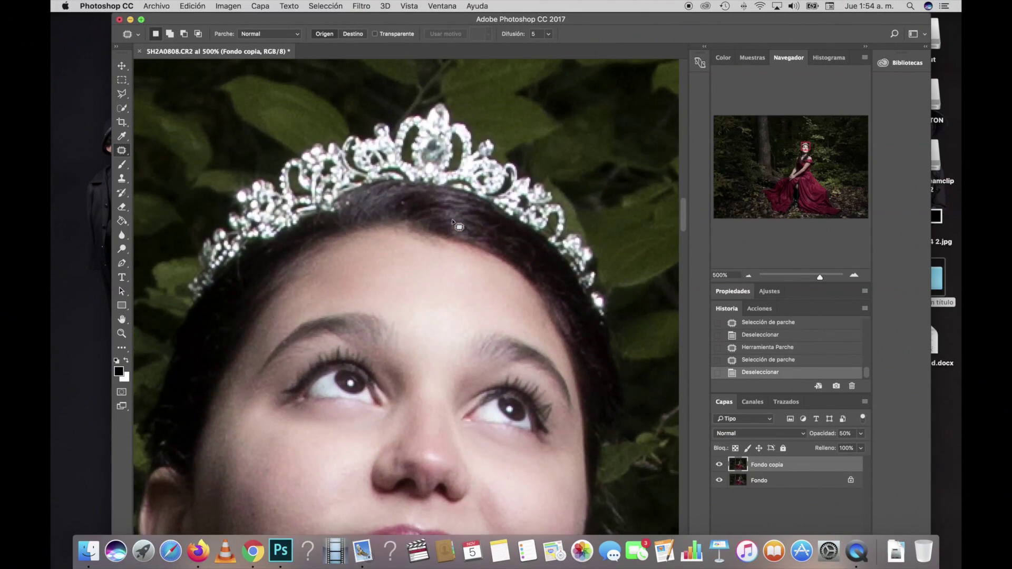
click(748, 275)
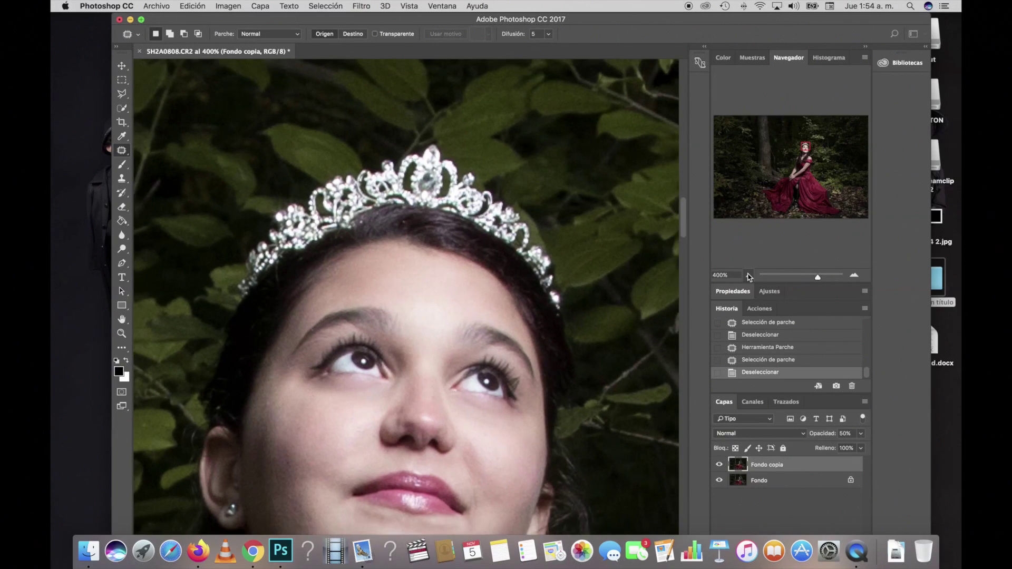
Step: Scroll down to the hand and patch out its small blemishes
scroll(510, 337, down, 5)
scroll(510, 337, down, 5)
scroll(510, 337, down, 3)
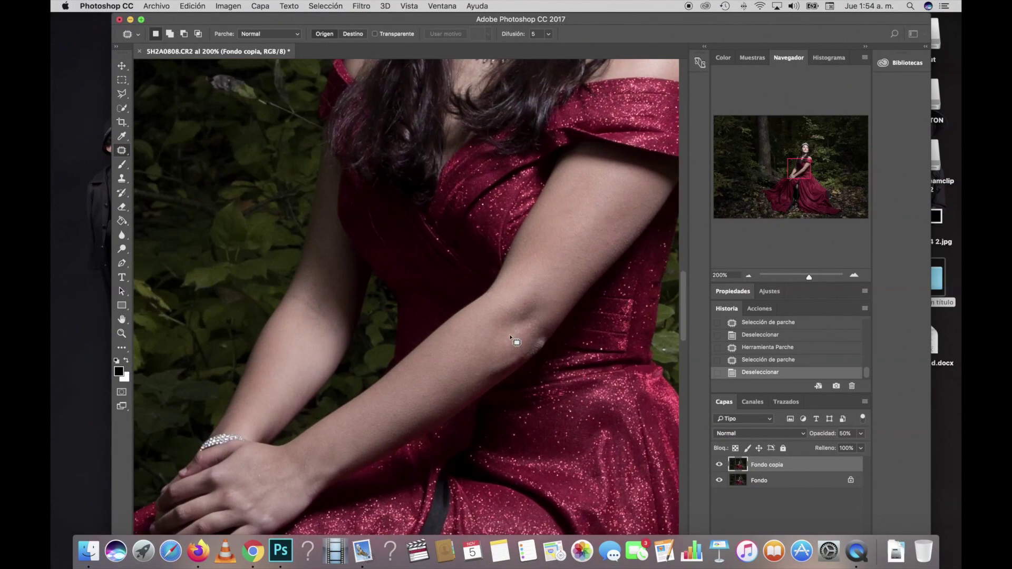
scroll(510, 337, down, 2)
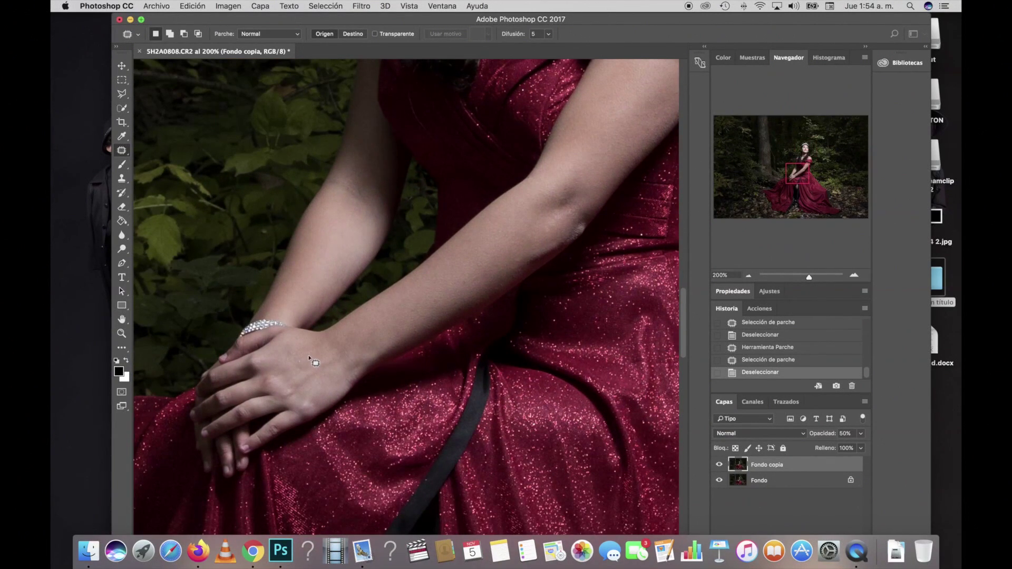
drag(290, 367, 295, 363)
click(326, 340)
drag(317, 394, 343, 387)
click(344, 388)
Step: Zoom in and patch the inner-elbow blemish, undoing and redoing to compare the result
click(854, 276)
drag(468, 253, 478, 278)
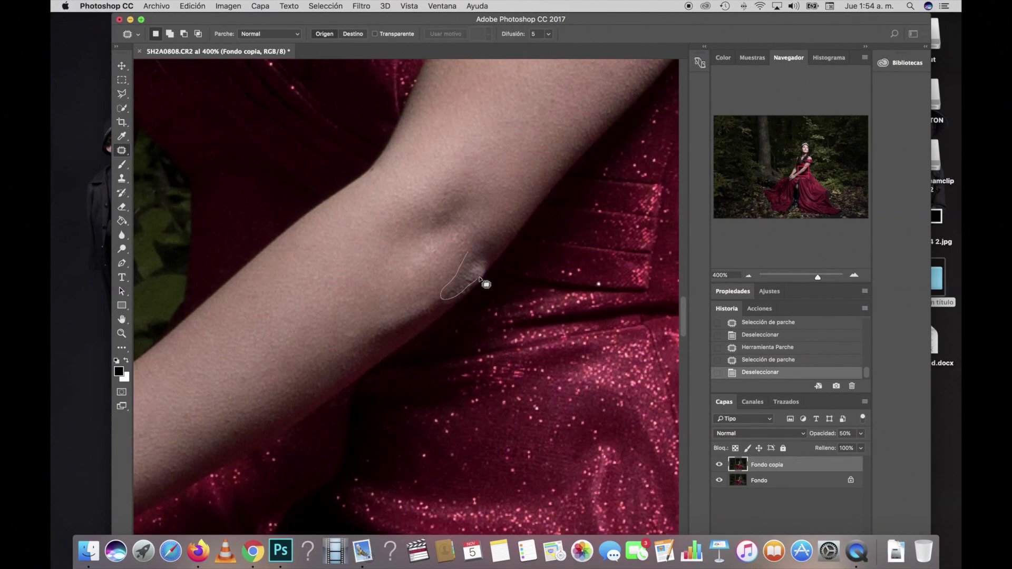
drag(471, 271, 504, 217)
click(434, 248)
key(ctrl+z)
key(ctrl+z)
key(alt+ctrl+z)
key(alt+ctrl+z)
key(shift+ctrl+z)
key(shift+ctrl+z)
click(260, 6)
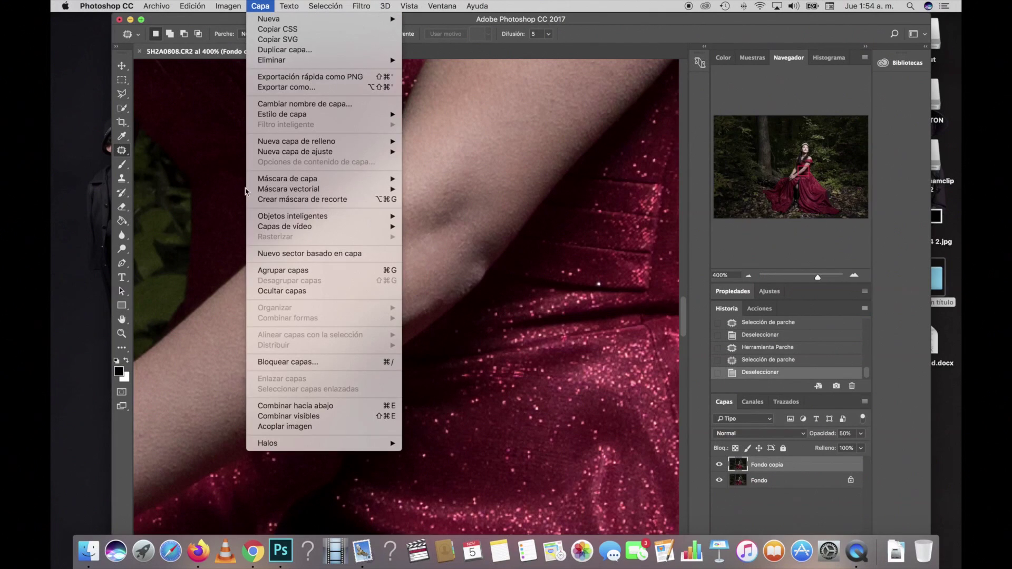
Step: Flatten the image into Fondo and duplicate it as Fondo copia
click(275, 427)
right_click(778, 466)
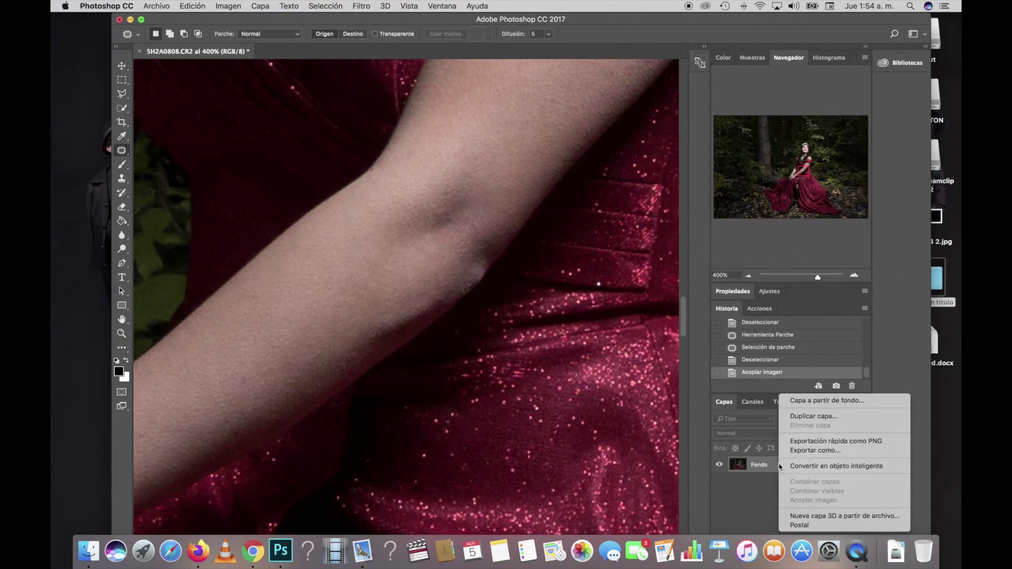
click(805, 416)
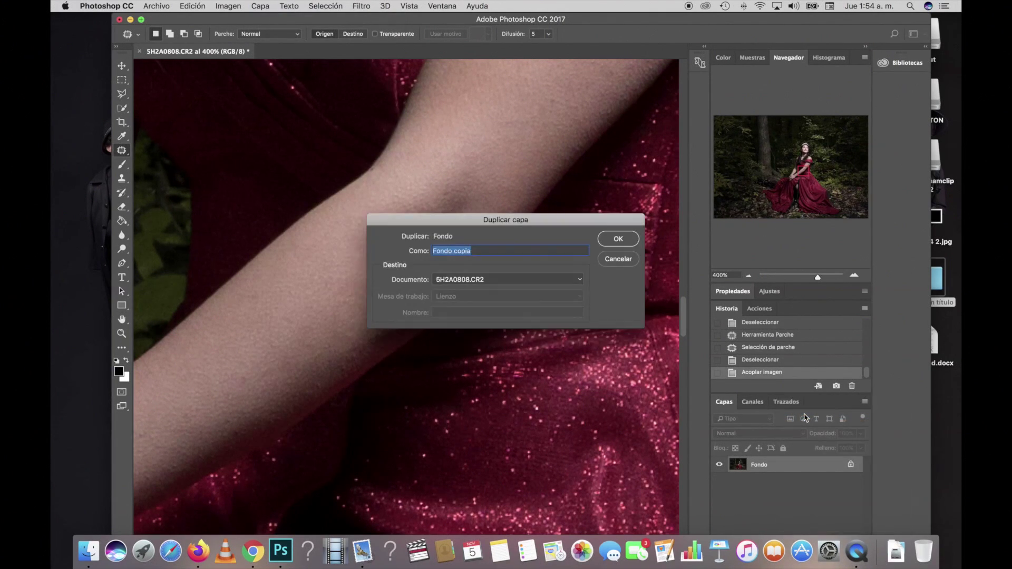
key(Return)
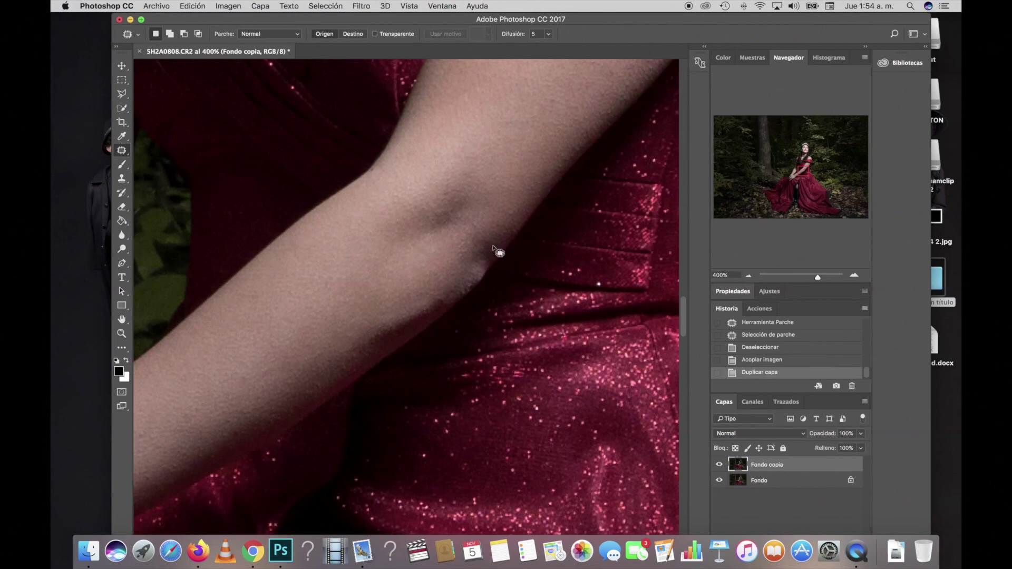
Step: Patch a blemish on the arm of Fondo copia and deselect
mouse_move(477, 250)
mouse_down()
mouse_move(495, 254)
mouse_move(414, 273)
mouse_up()
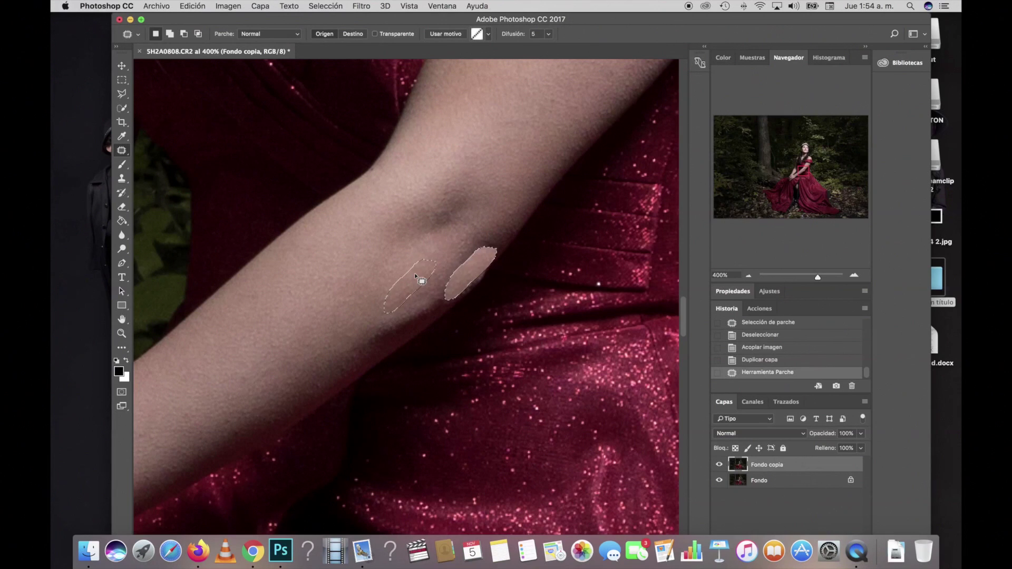
key(ctrl+d)
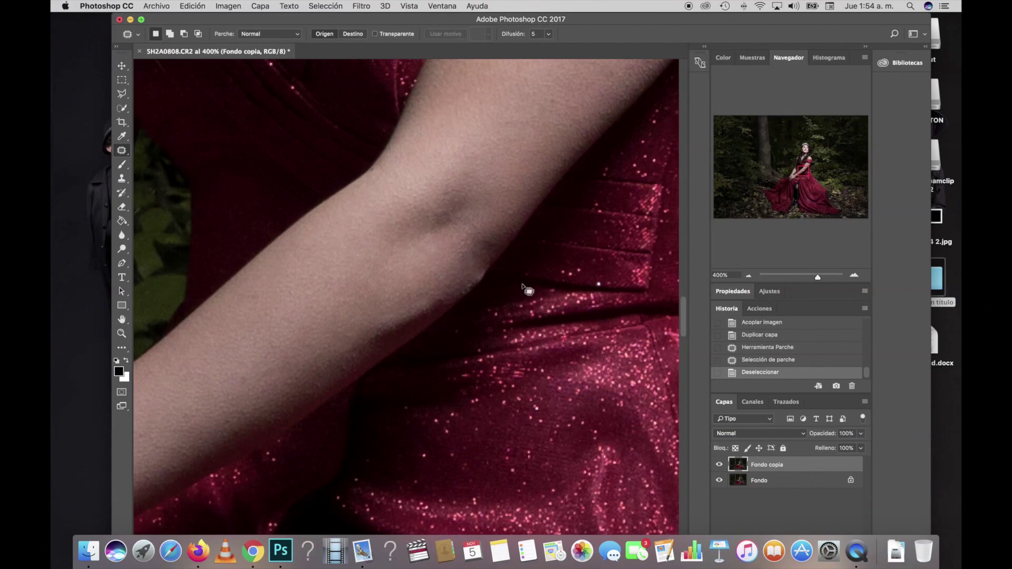
click(861, 434)
Step: Set Fondo copia to about 50% opacity and patch a small spot near the elbow
click(835, 447)
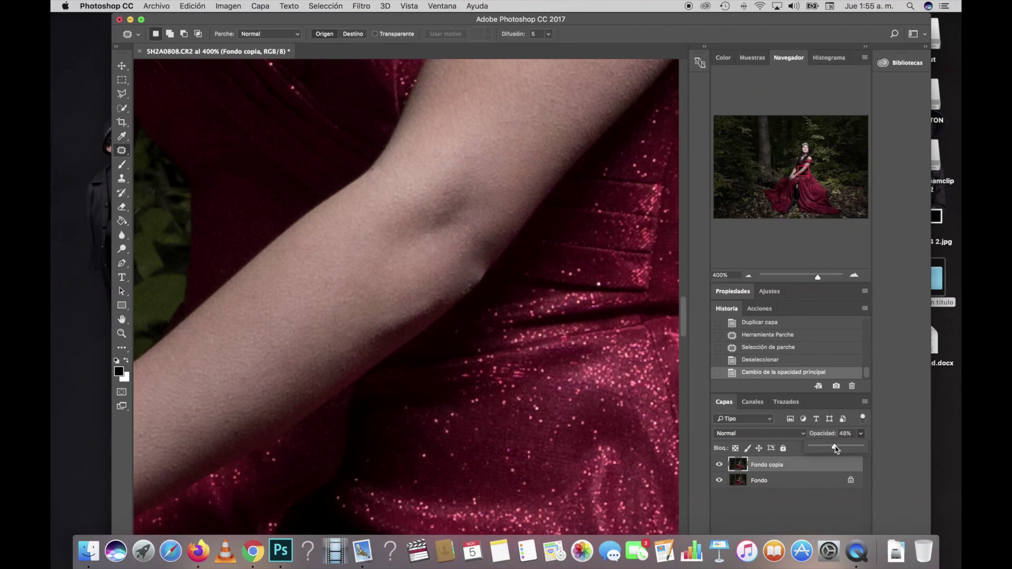
mouse_move(449, 293)
mouse_down()
mouse_move(443, 305)
mouse_move(445, 293)
mouse_up()
key(super+d)
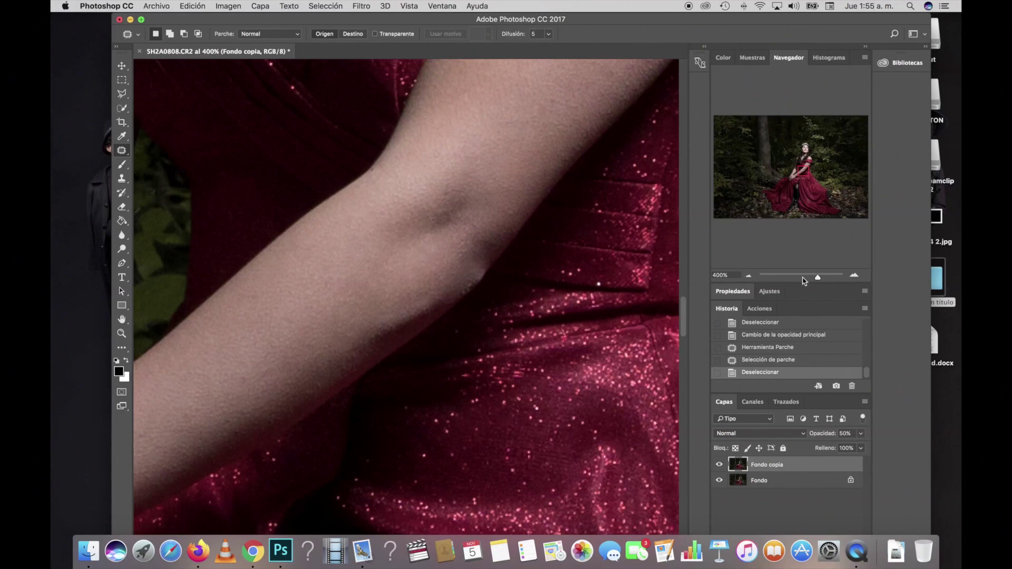
Step: Zoom in to patch two more upper-arm blemishes, then zoom back out to 100%
click(854, 276)
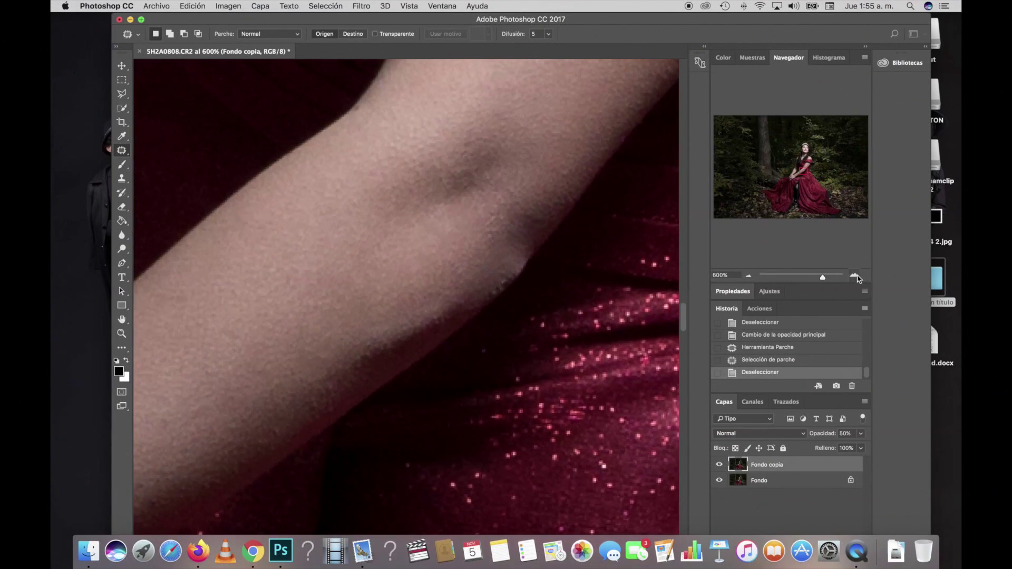
click(854, 276)
click(854, 276)
scroll(535, 334, right, 3)
mouse_move(438, 279)
mouse_down()
mouse_move(444, 290)
mouse_move(468, 260)
mouse_up()
key(cmd+d)
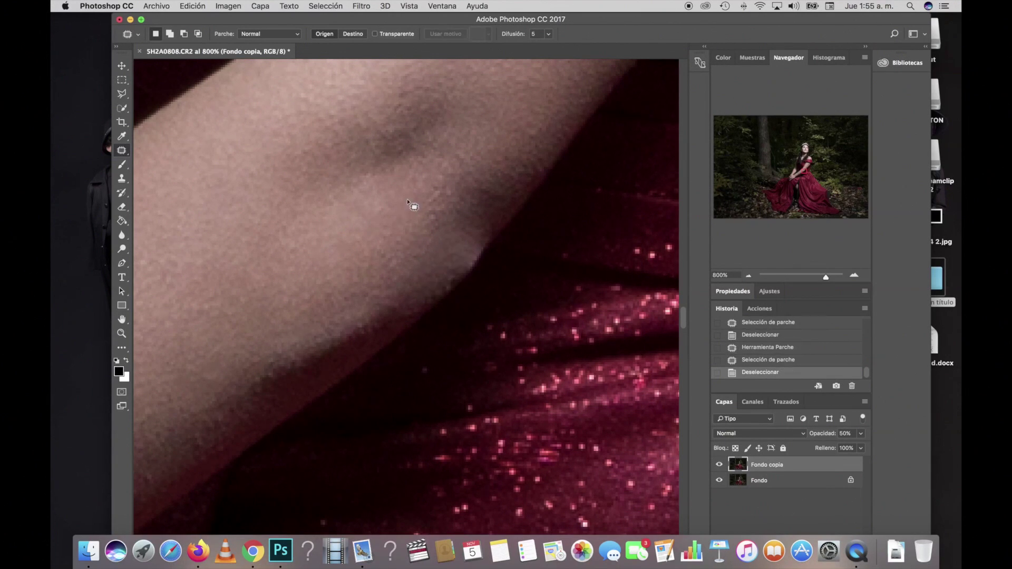
mouse_move(445, 192)
mouse_down()
mouse_move(452, 226)
mouse_move(444, 169)
mouse_move(384, 227)
mouse_up()
key(super+d)
click(748, 275)
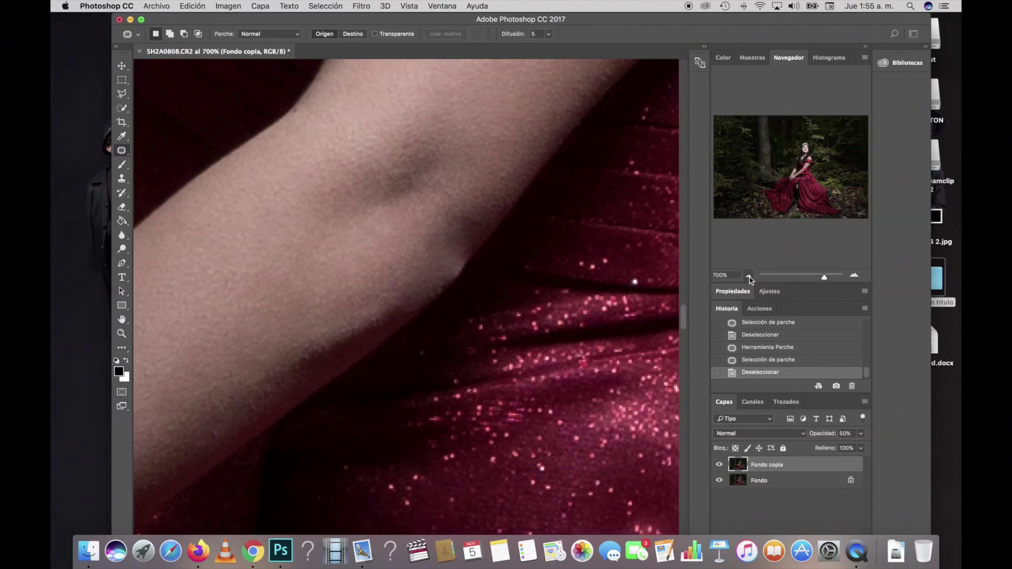
click(749, 275)
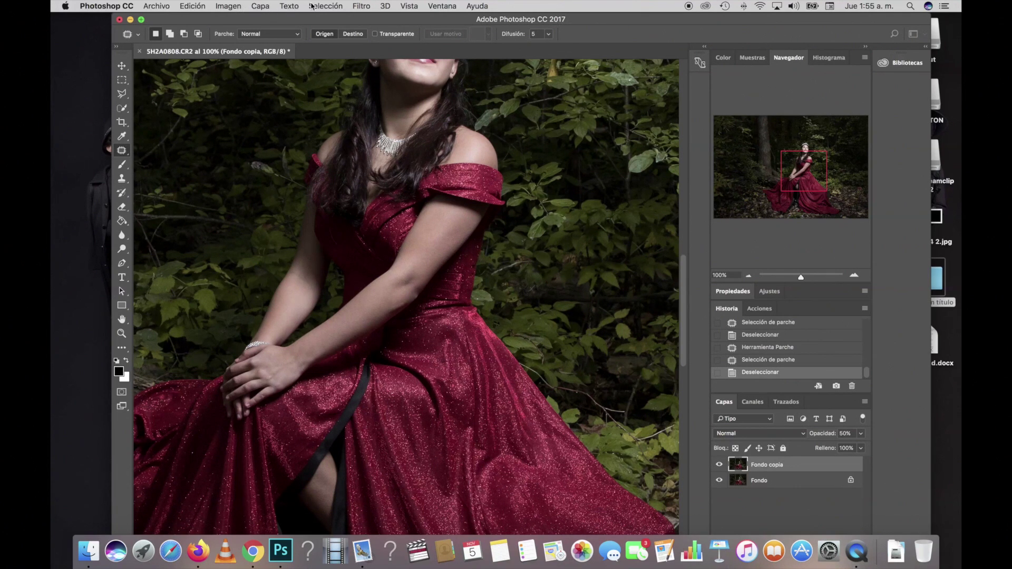
Step: Flatten all layers into a single background layer
click(240, 7)
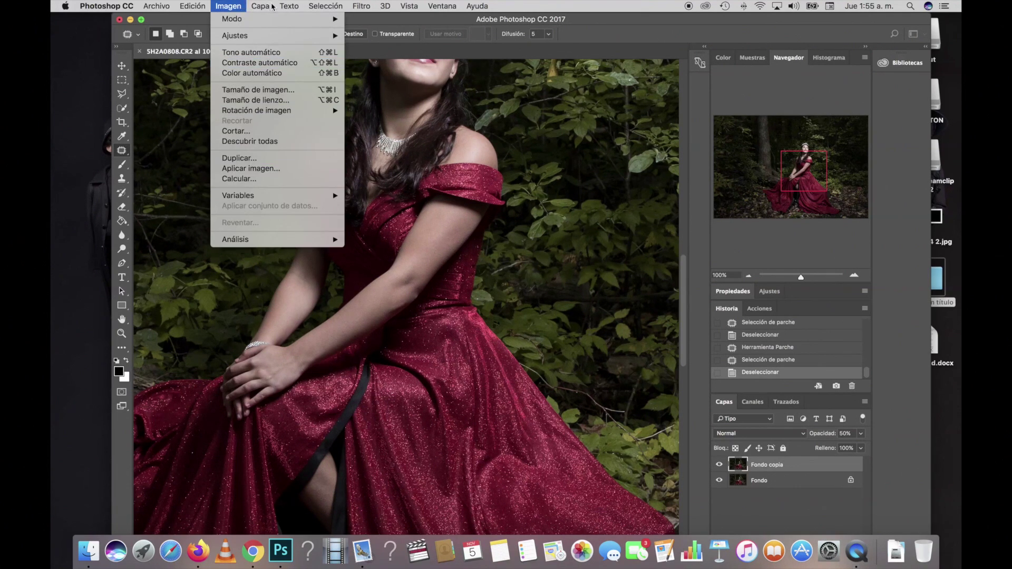
click(285, 426)
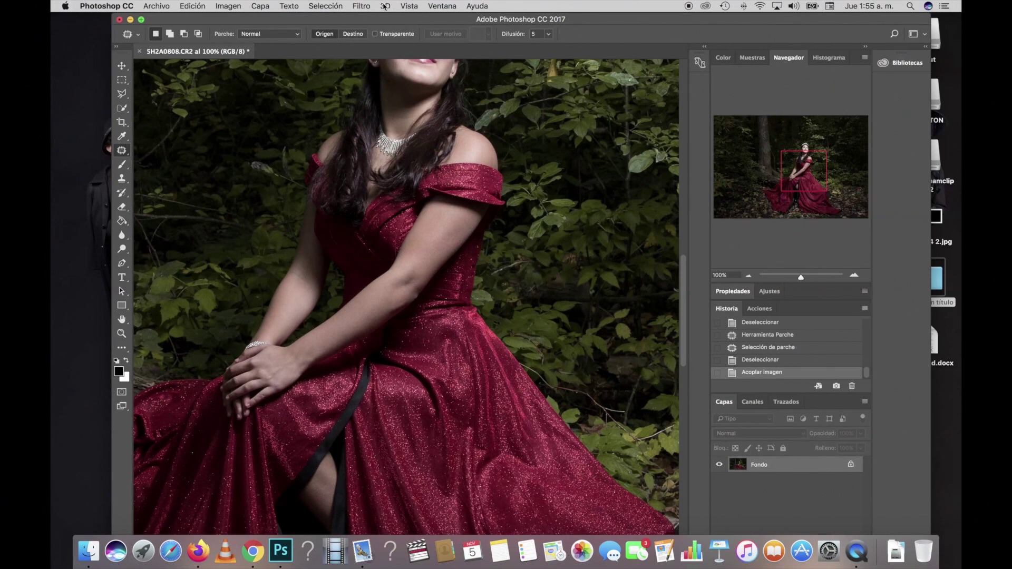
click(365, 6)
click(378, 96)
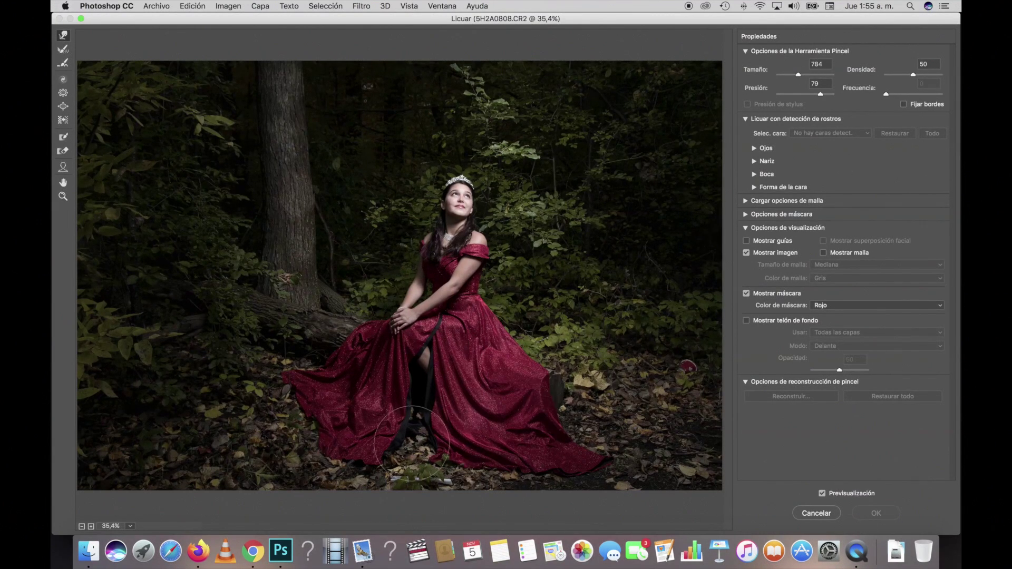
Step: Reshape the red gown's lower hem in Liquify with a size 462 Forward Warp brush
click(812, 75)
drag(278, 412, 269, 417)
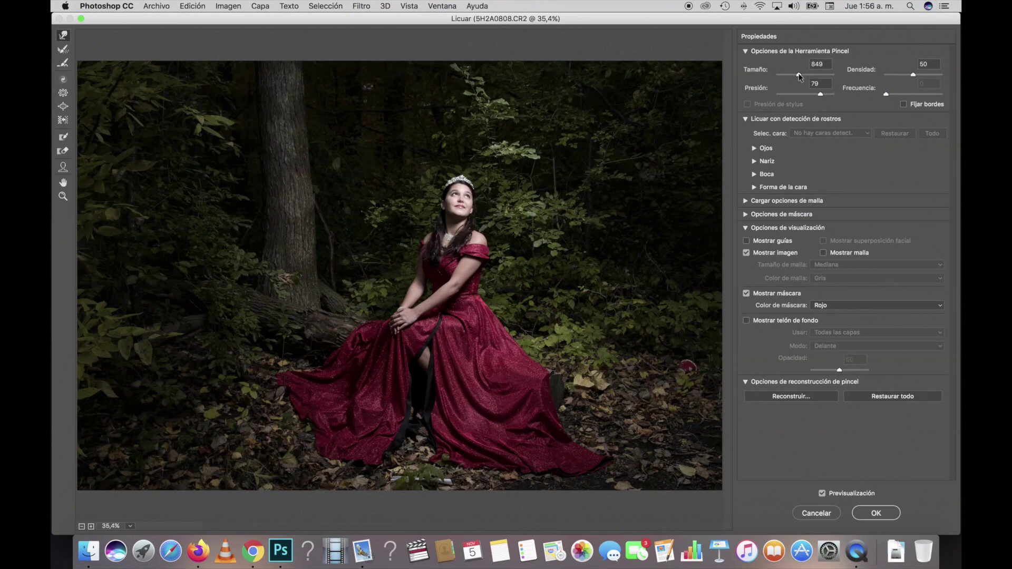
mouse_move(279, 417)
mouse_down()
mouse_move(292, 418)
mouse_move(293, 386)
mouse_move(340, 379)
mouse_move(385, 453)
mouse_move(411, 419)
mouse_move(470, 456)
mouse_move(465, 464)
mouse_up()
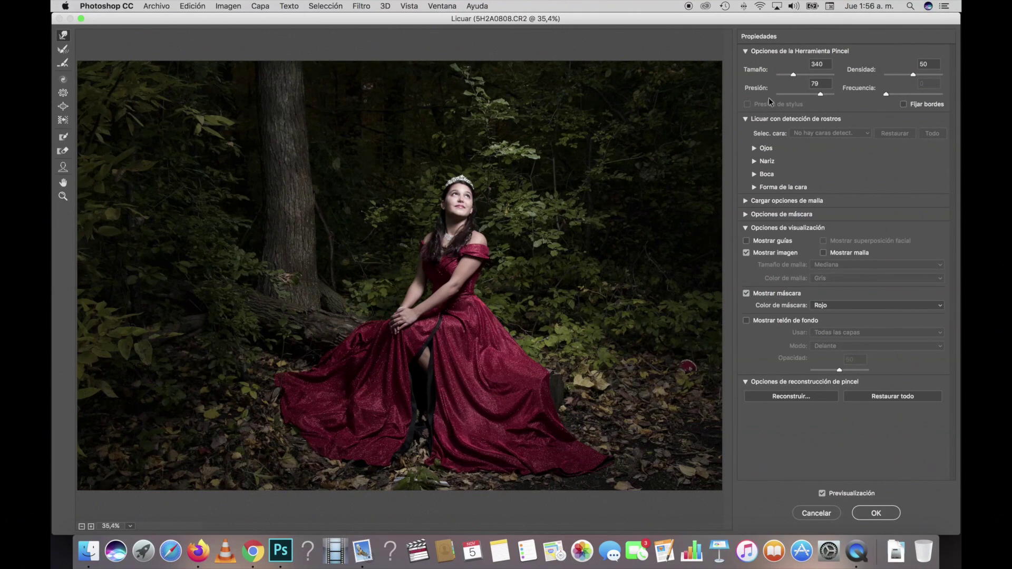
click(795, 73)
click(884, 516)
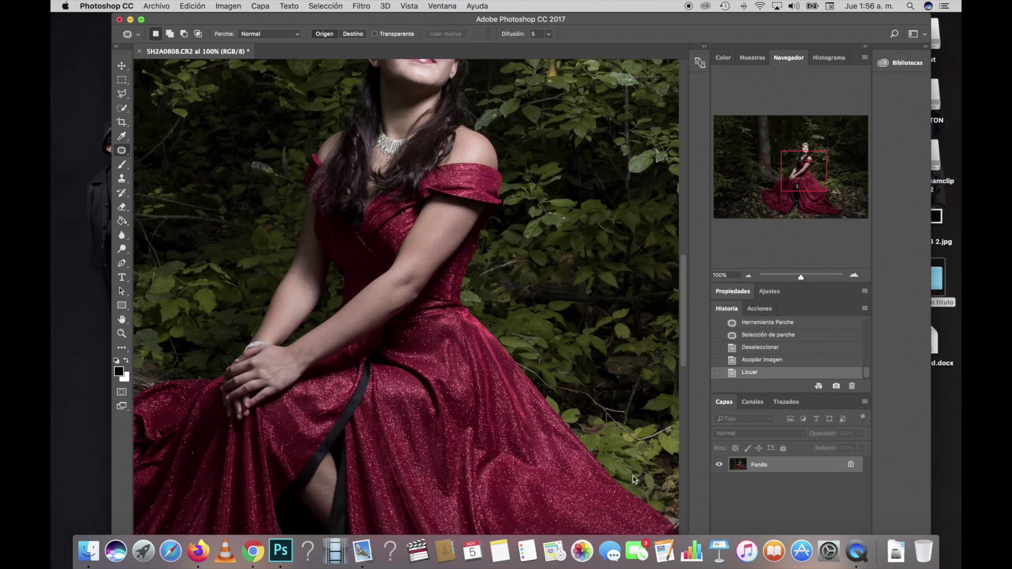
Step: Remove the red can in the right-side leaves with the Patch tool
scroll(491, 362, down, 5)
scroll(490, 362, right, 5)
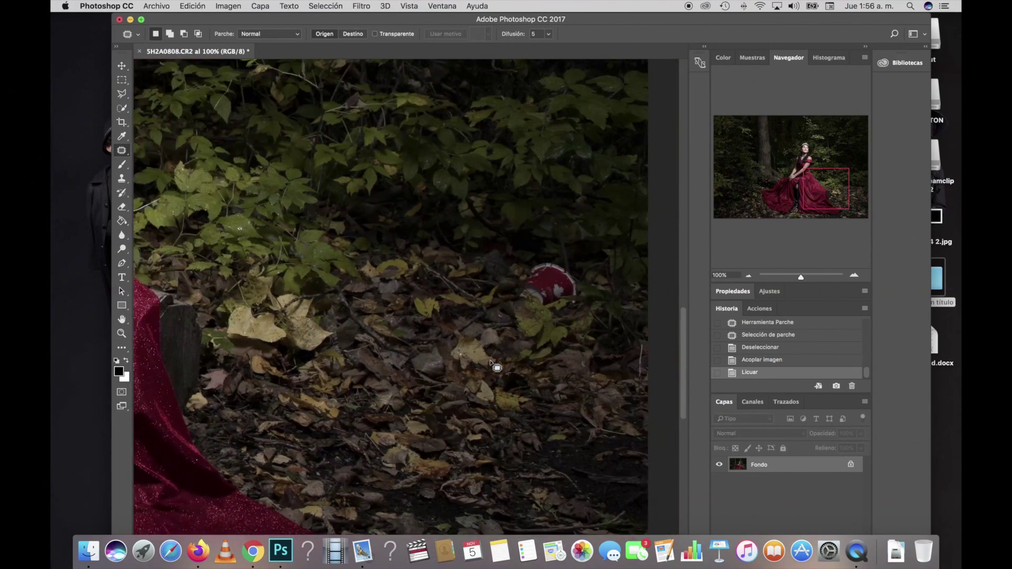
scroll(490, 363, right, 5)
scroll(490, 362, up, 3)
drag(431, 373, 415, 361)
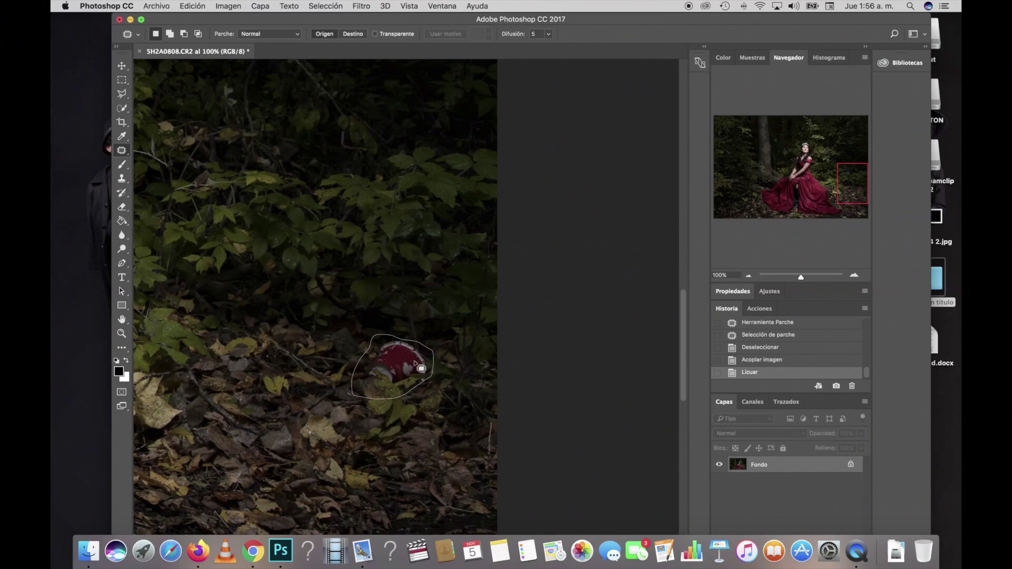
drag(414, 361, 323, 326)
key(ctrl+d)
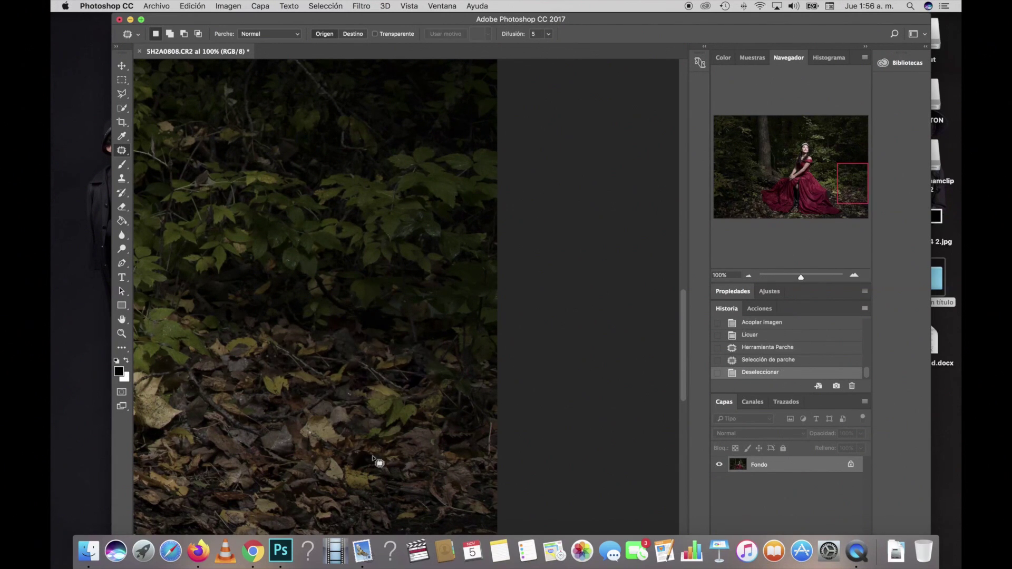
Step: Warp the gown's edge again in a second Liquify pass
scroll(375, 462, down, 5)
scroll(376, 462, left, 3)
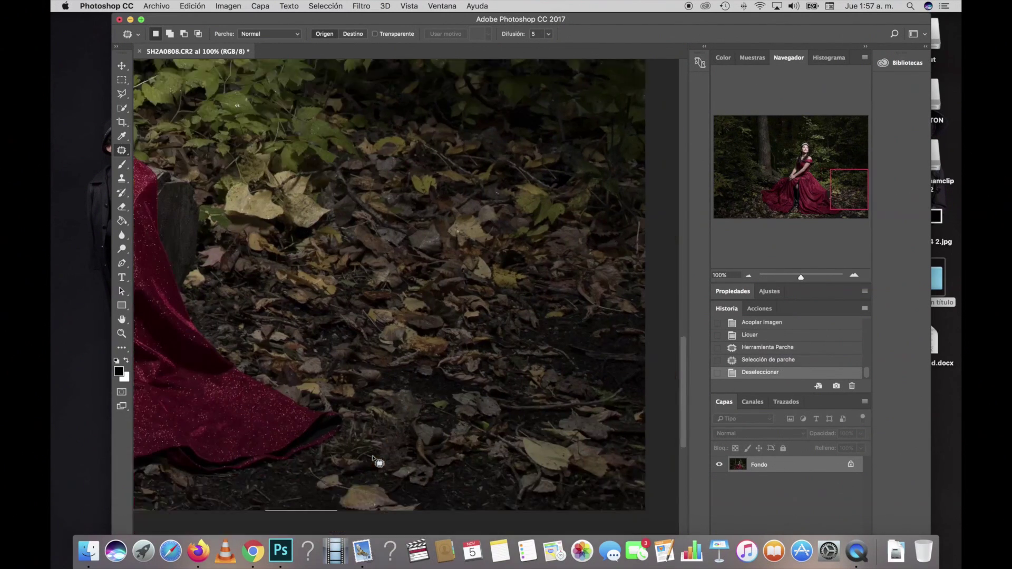
scroll(375, 461, down, 1)
scroll(375, 462, left, 5)
scroll(376, 462, left, 3)
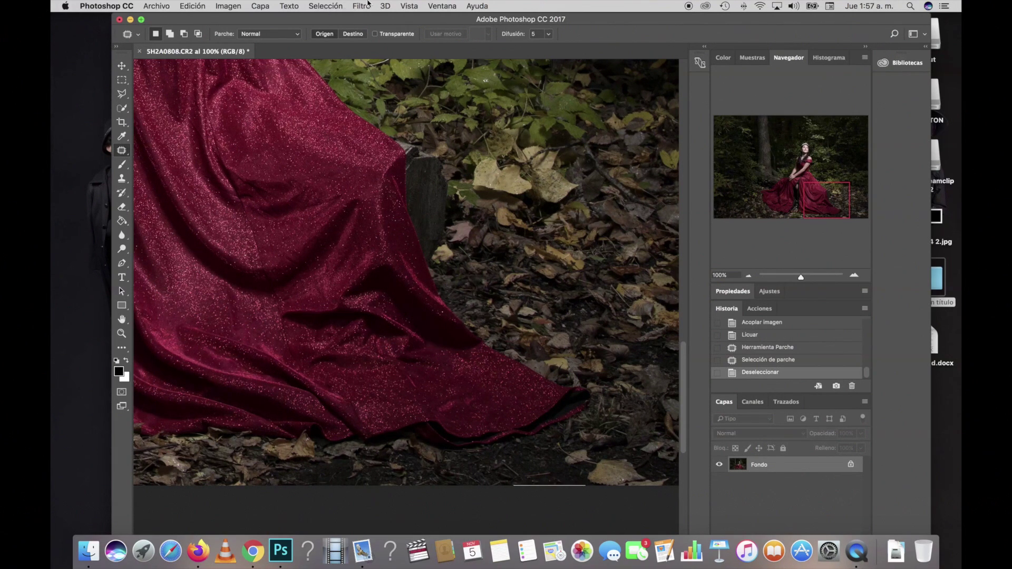
click(368, 6)
click(381, 94)
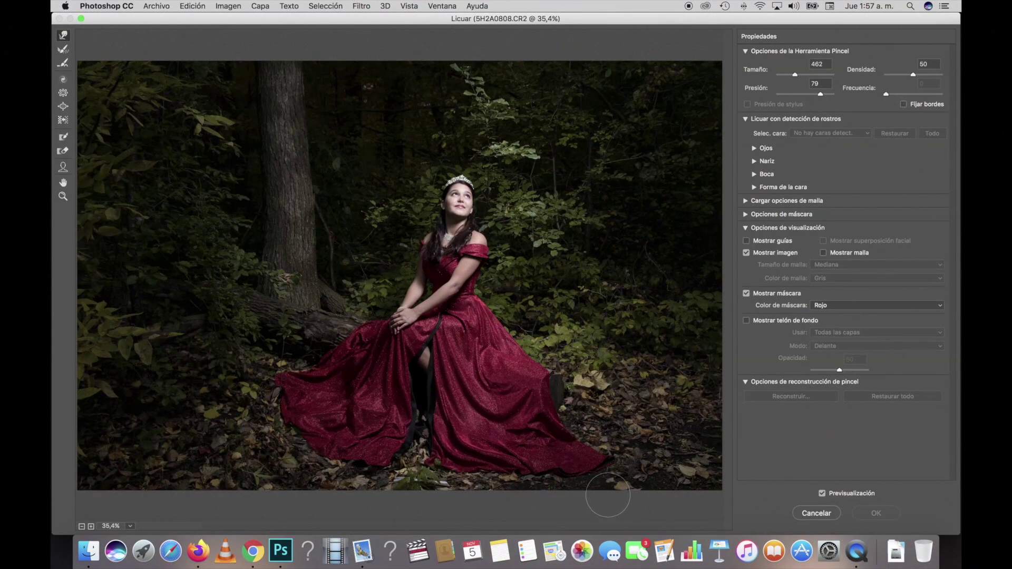
drag(596, 498, 580, 495)
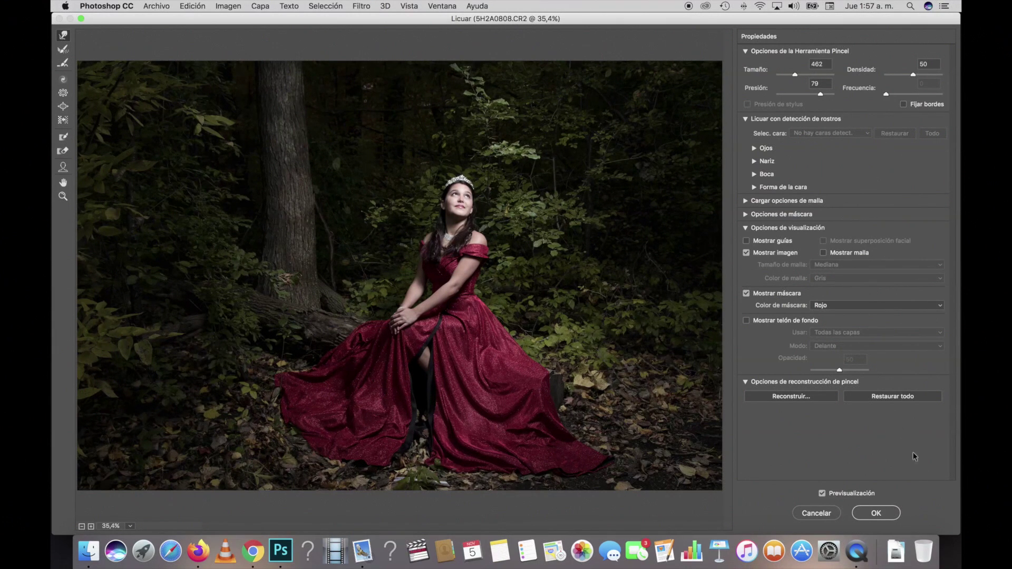
click(869, 513)
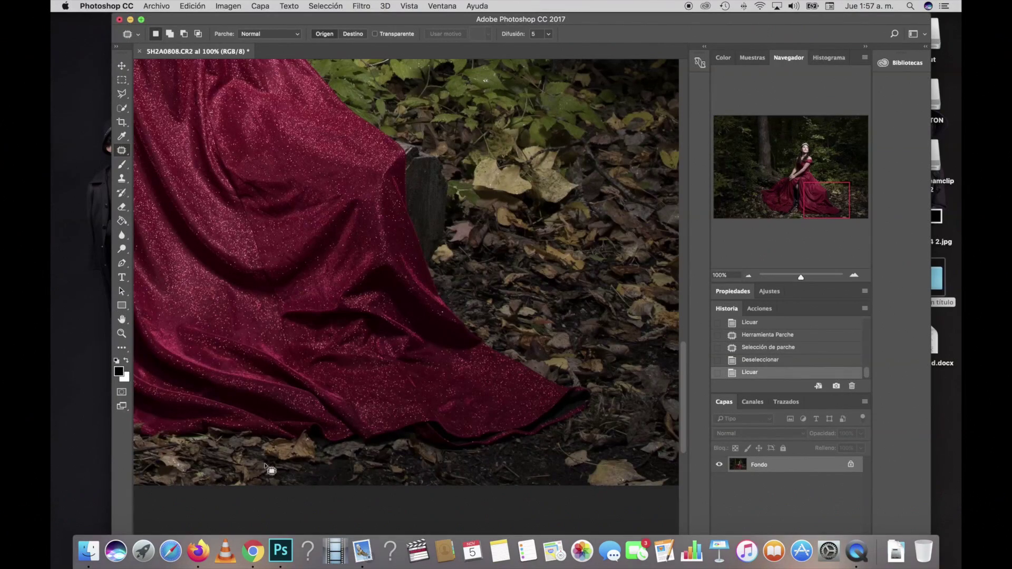
Step: Cover the white paper and plant below the gown with dark leaves using the Patch tool
scroll(270, 468, left, 5)
scroll(269, 467, left, 5)
scroll(270, 468, left, 5)
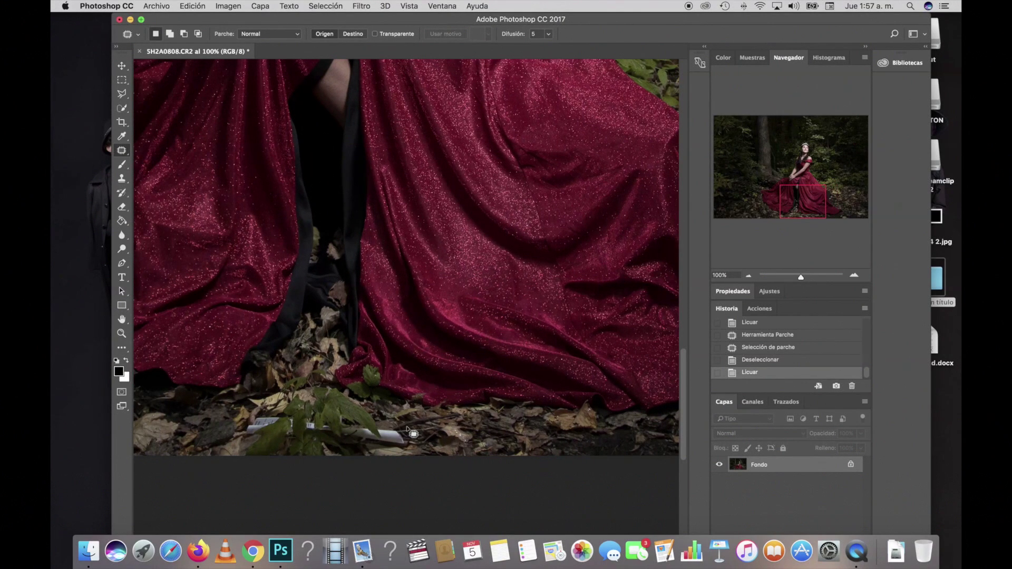
click(854, 277)
scroll(509, 408, down, 3)
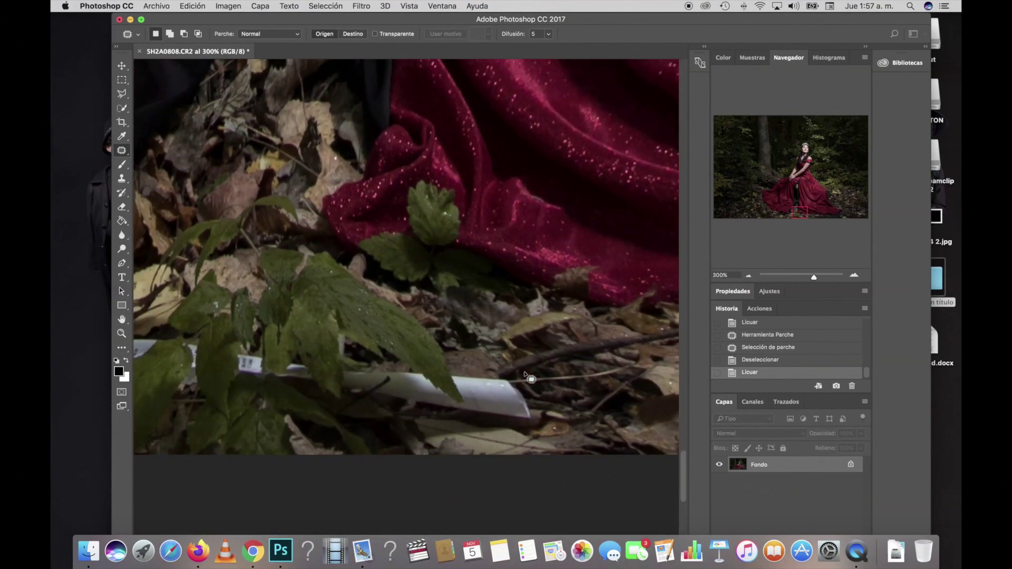
scroll(508, 407, down, 2)
scroll(509, 408, left, 3)
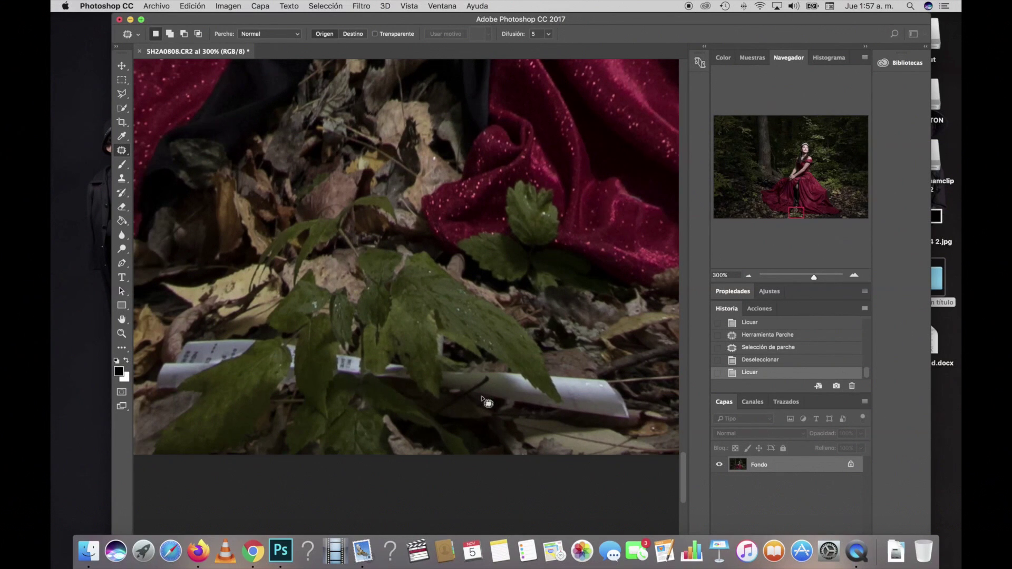
click(748, 276)
click(748, 275)
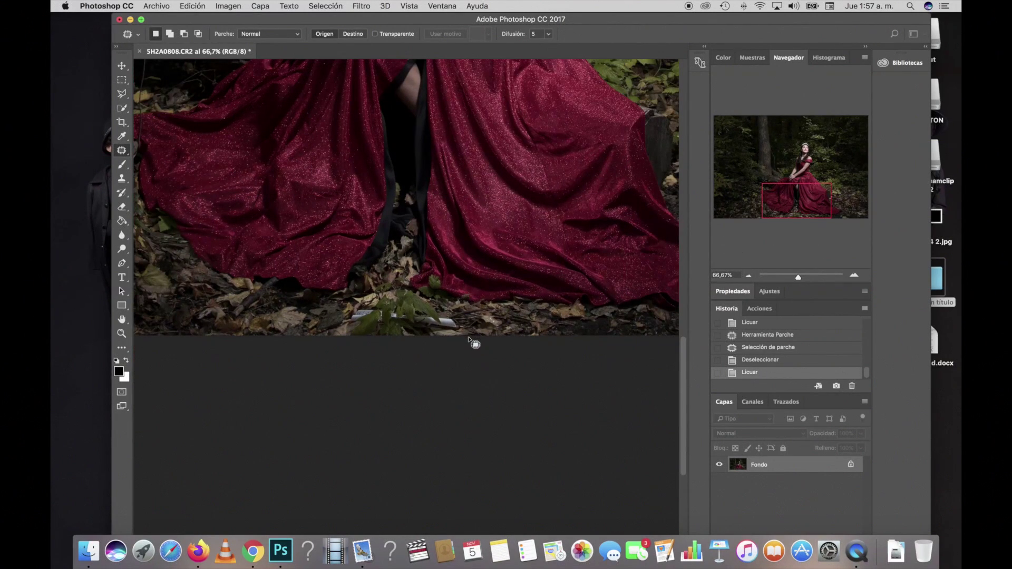
drag(460, 331, 372, 312)
mouse_move(373, 299)
mouse_down()
mouse_move(392, 290)
mouse_move(456, 320)
mouse_up()
scroll(457, 320, left, 3)
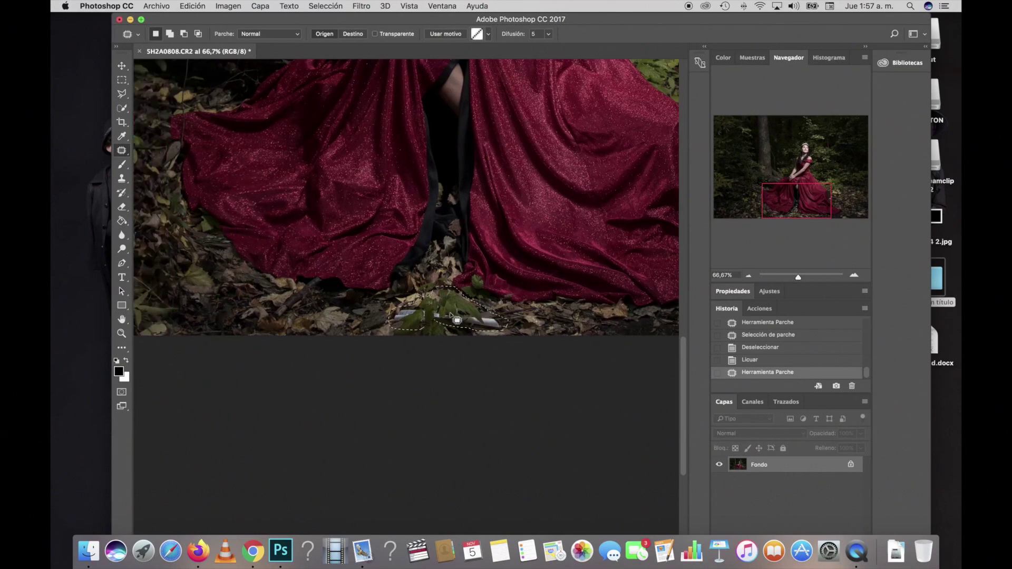
scroll(454, 317, left, 3)
drag(605, 315, 299, 304)
key(ctrl+d)
Step: Patch over more bright leaves in the ground beneath the gown with nearby foliage
scroll(482, 327, right, 2)
scroll(484, 325, right, 2)
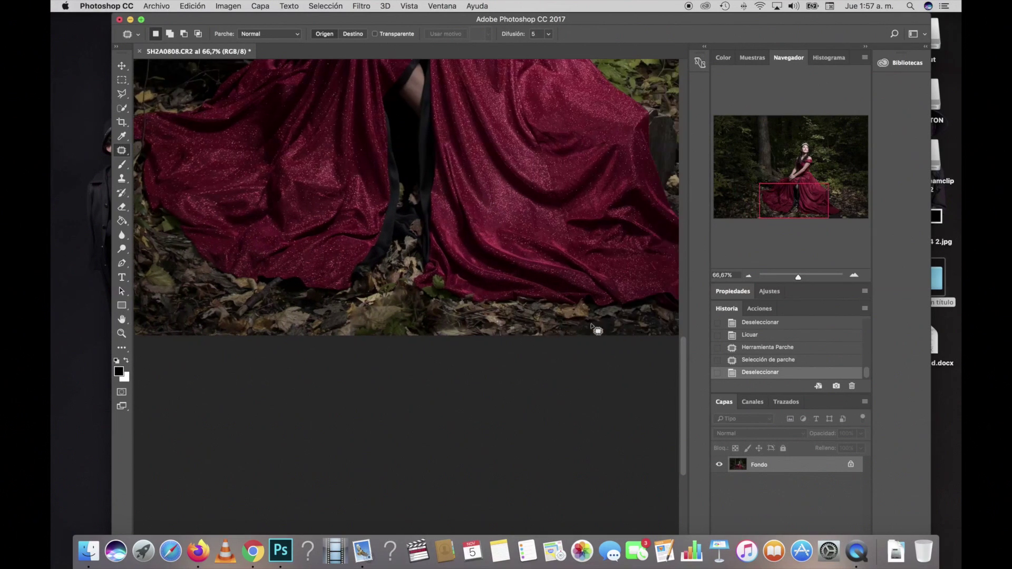
click(854, 275)
click(854, 276)
click(854, 276)
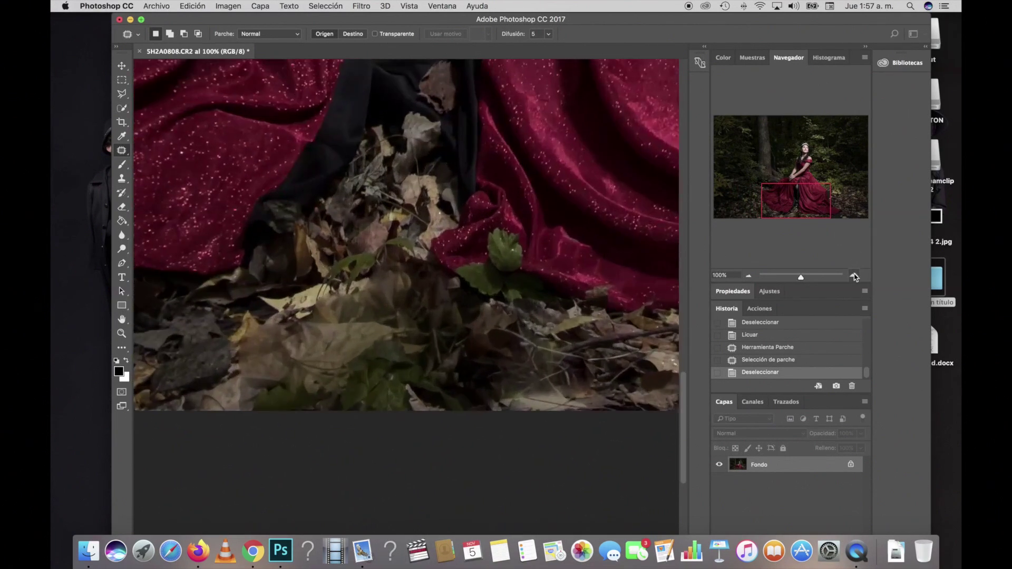
mouse_move(370, 263)
mouse_down()
mouse_move(234, 285)
mouse_move(280, 278)
mouse_move(323, 354)
mouse_up()
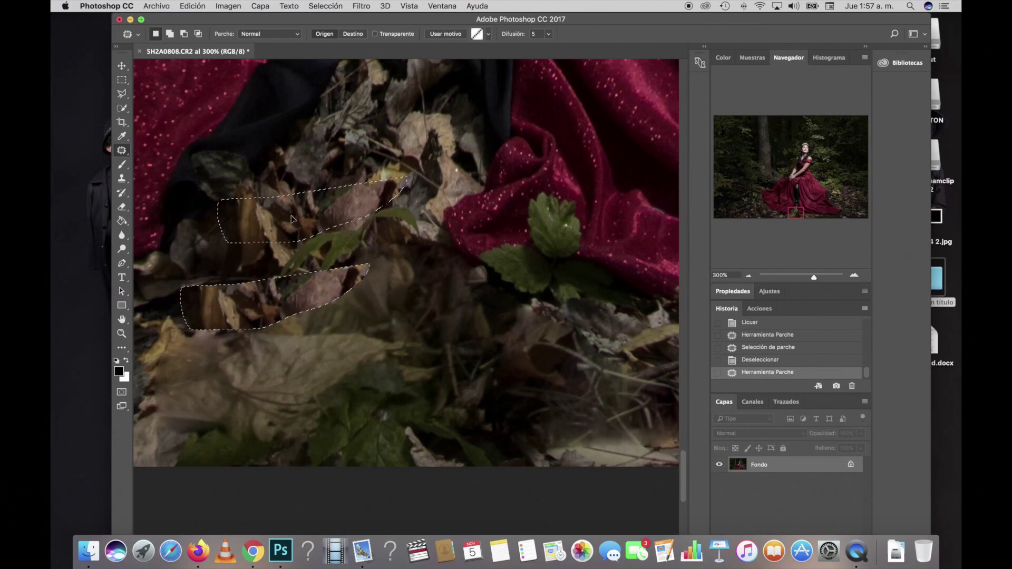
key(ctrl+d)
scroll(323, 354, down, 5)
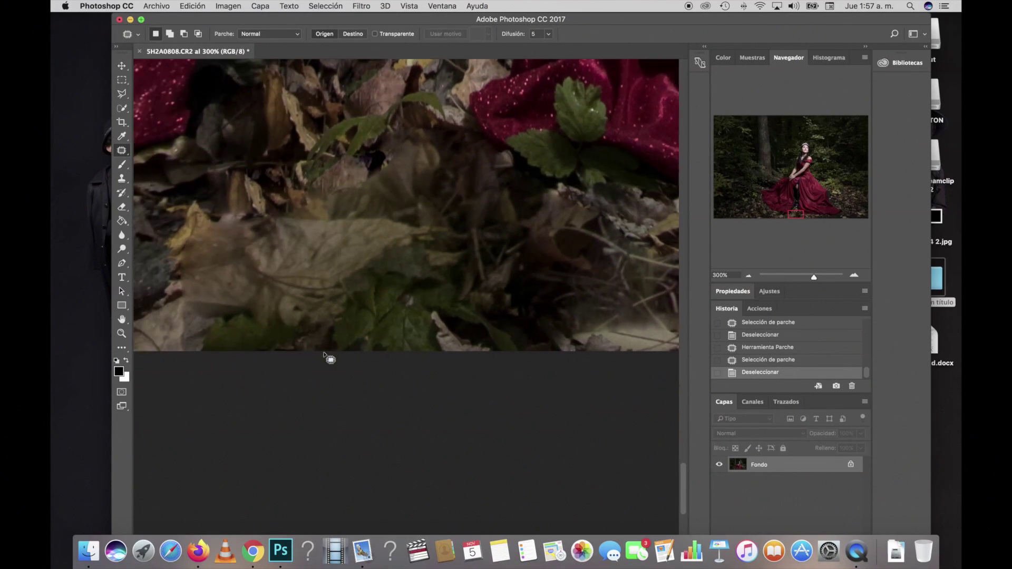
scroll(325, 345, left, 4)
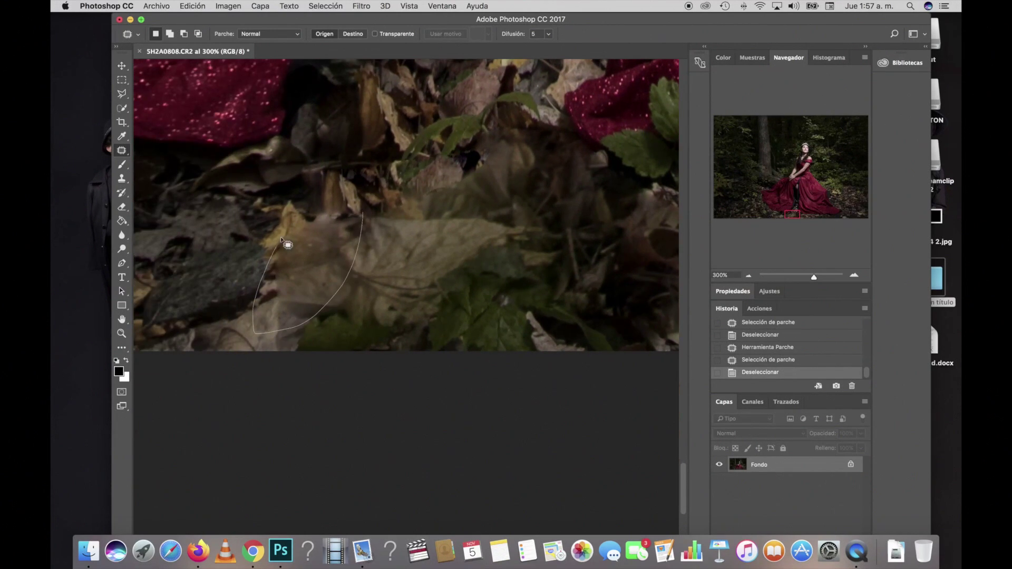
drag(364, 216, 287, 229)
mouse_move(287, 237)
mouse_down()
mouse_move(239, 259)
mouse_move(321, 293)
mouse_up()
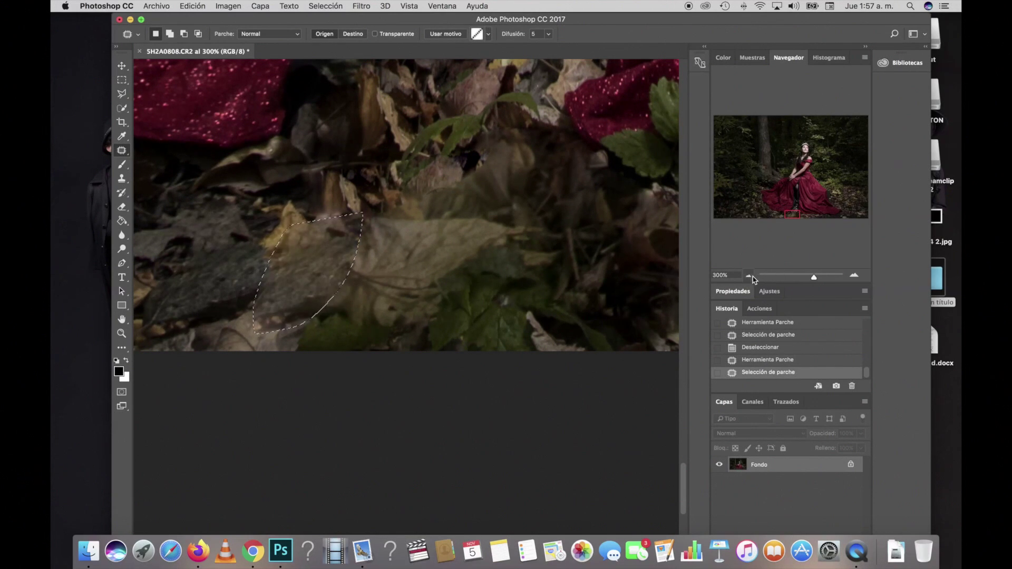
click(748, 275)
click(749, 275)
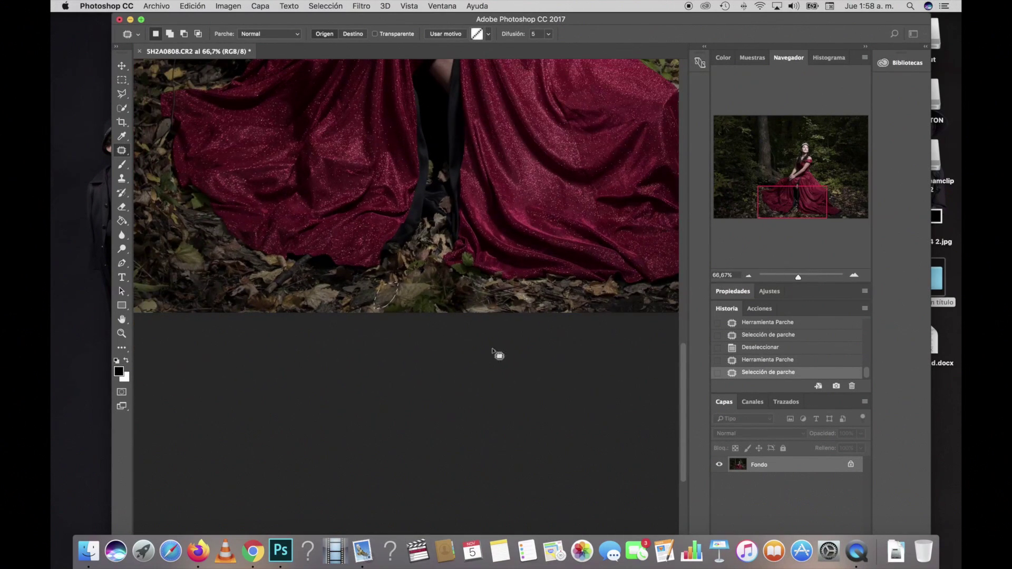
key(super+d)
click(121, 178)
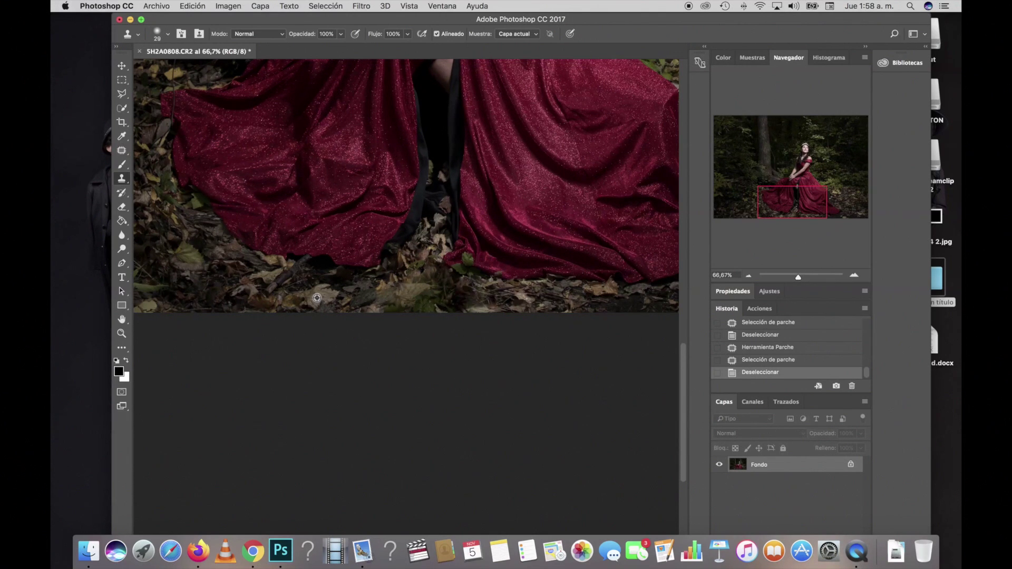
Step: Enlarge the Clone Stamp brush to 189 px
right_click(451, 298)
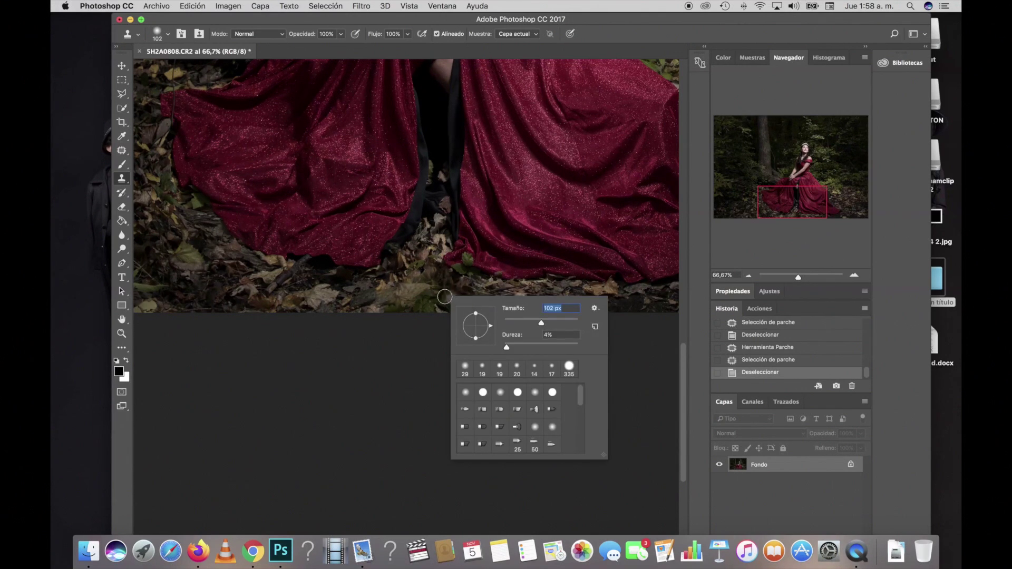
drag(541, 323, 557, 323)
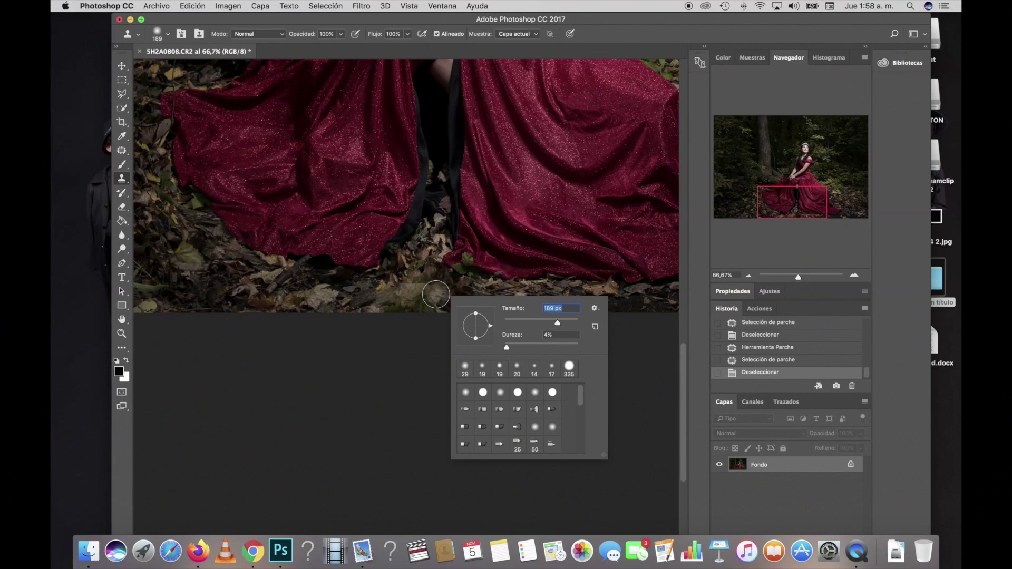
click(427, 296)
Step: Clone leaf litter over the distracting patches along the bottom edge and near the hem
mouse_move(421, 299)
mouse_down()
mouse_move(432, 283)
mouse_move(474, 315)
mouse_move(384, 315)
mouse_up()
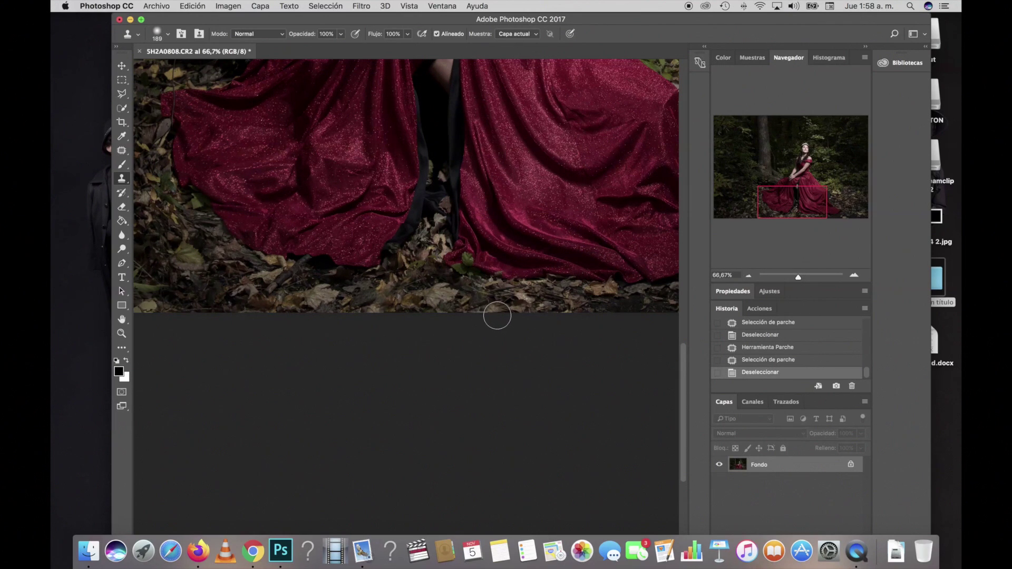
drag(384, 315, 304, 298)
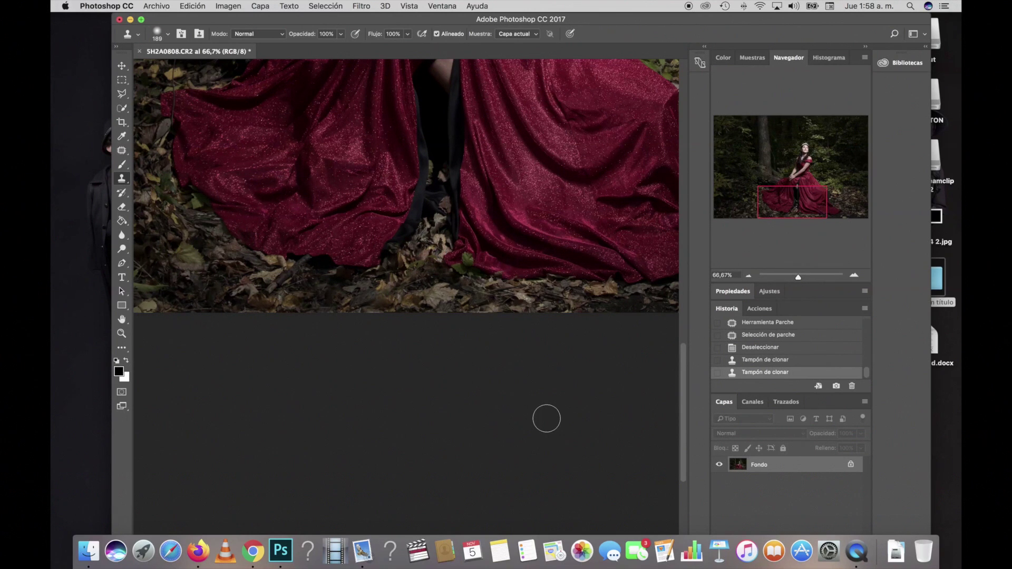
click(854, 275)
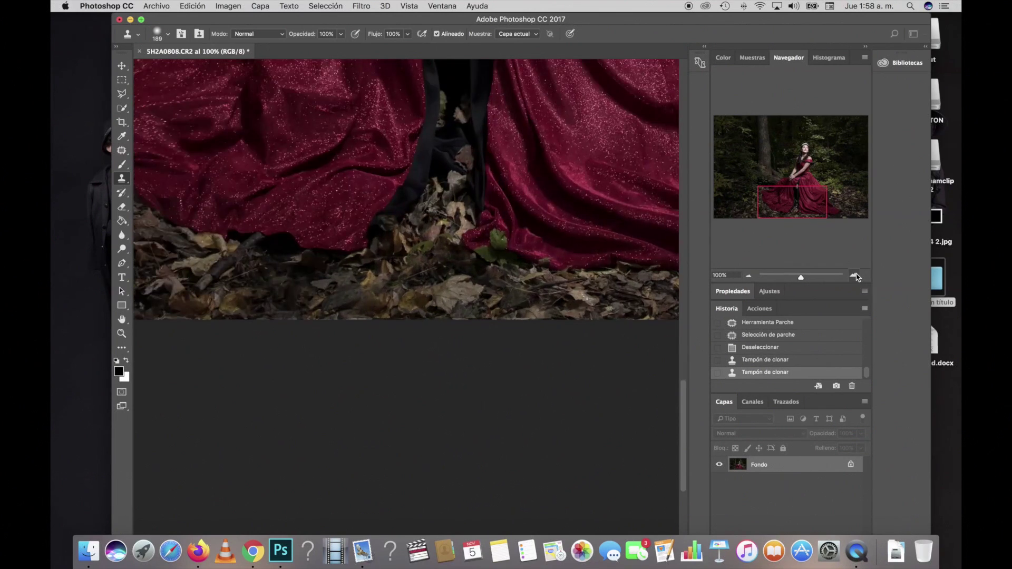
drag(339, 238, 339, 250)
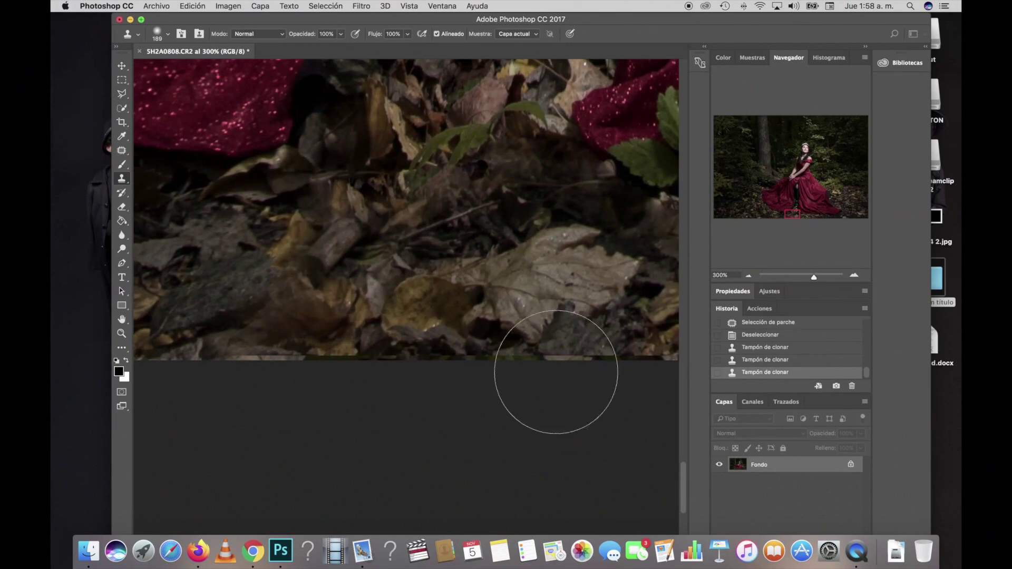
scroll(558, 377, right, 10)
scroll(575, 390, up, 3)
mouse_move(469, 369)
mouse_down()
mouse_move(440, 372)
mouse_move(332, 334)
mouse_up()
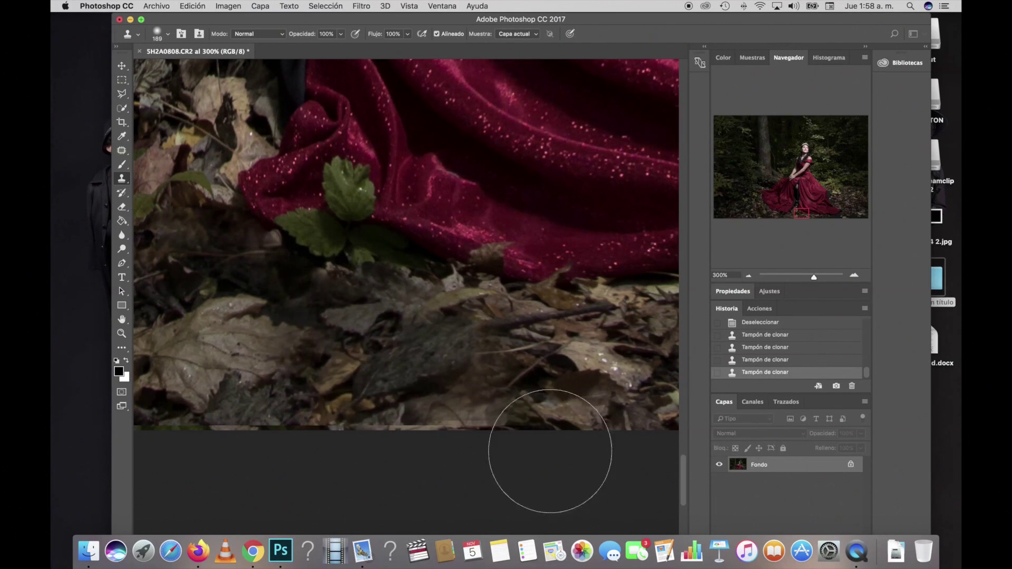
drag(550, 451, 474, 429)
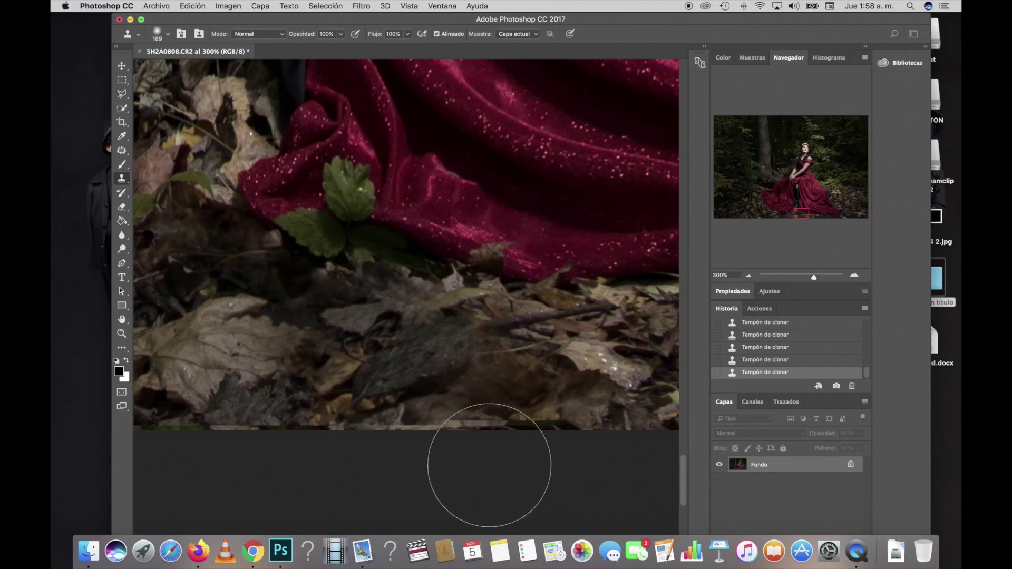
Step: Apply one Forward Warp Liquify stroke near the bottom edge of the portrait
click(362, 7)
key(Escape)
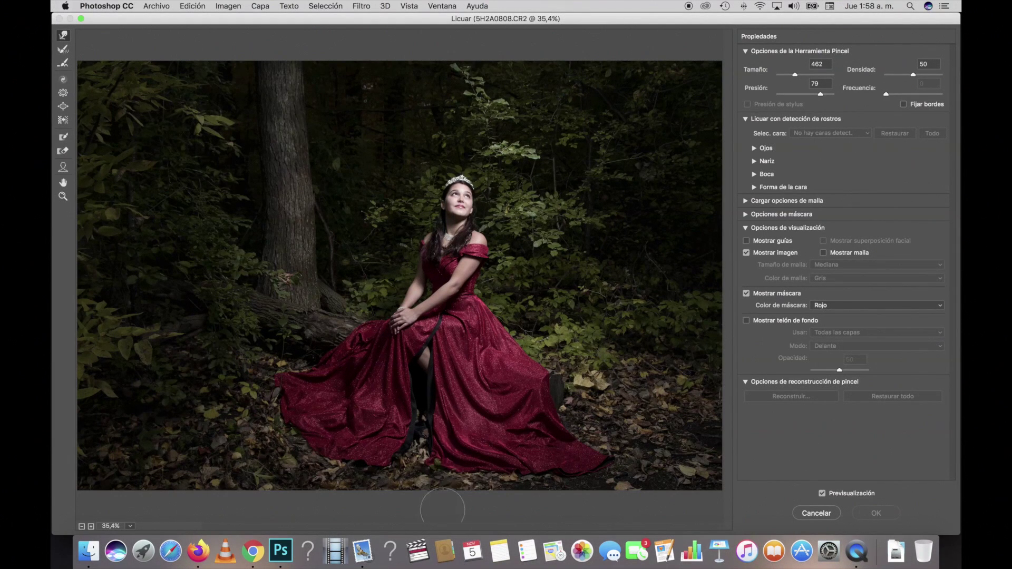
drag(450, 493, 422, 498)
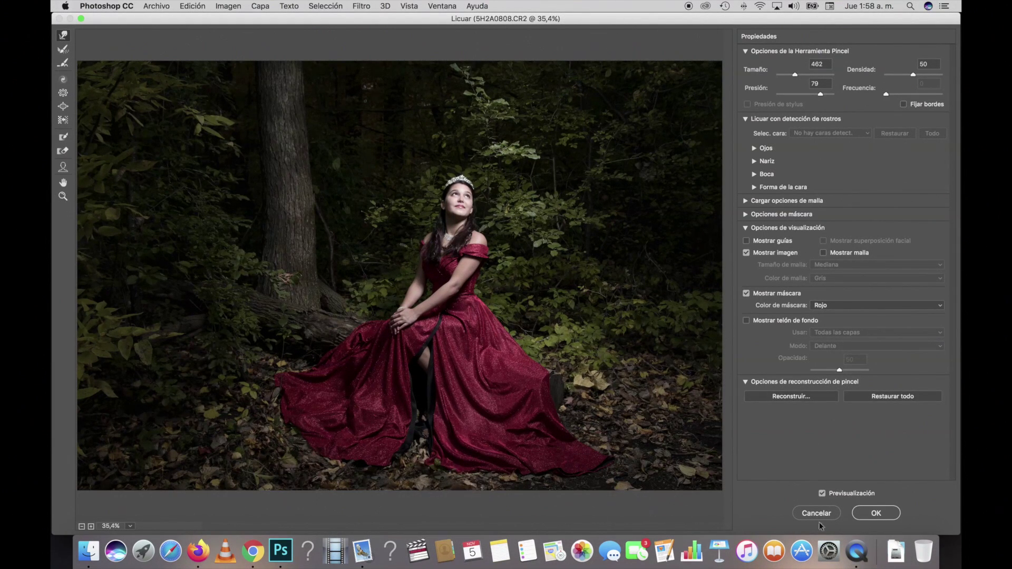
click(894, 515)
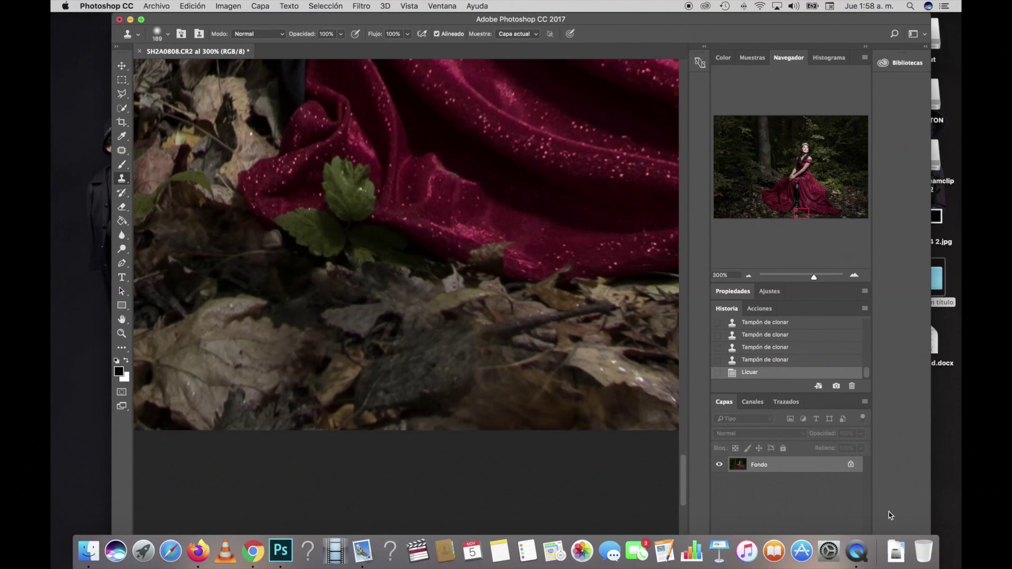
click(749, 276)
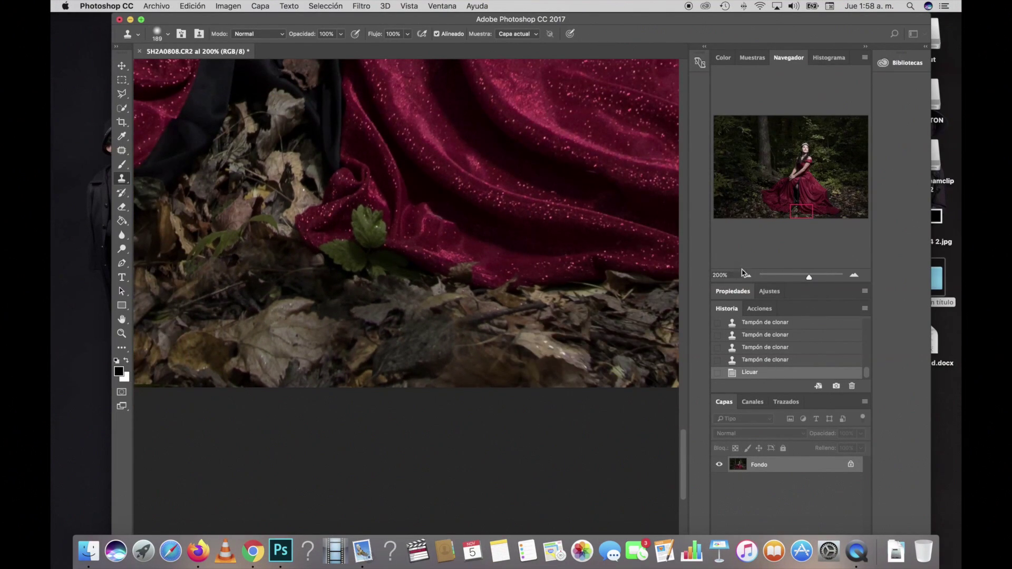
Step: Inspect the dress, hands and face up close, then zoom out to the whole photo at 25%
click(749, 276)
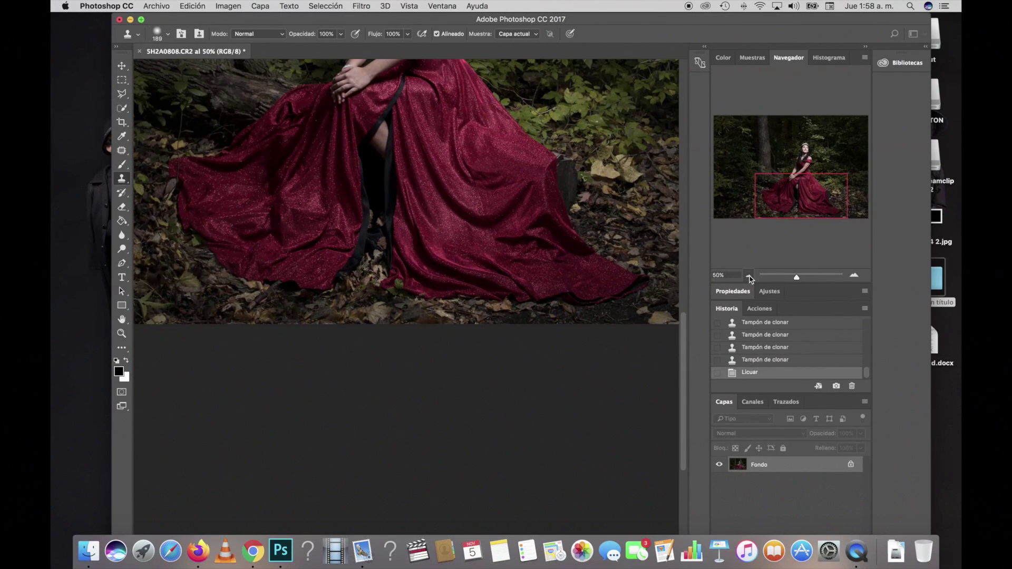
scroll(604, 301, up, 2)
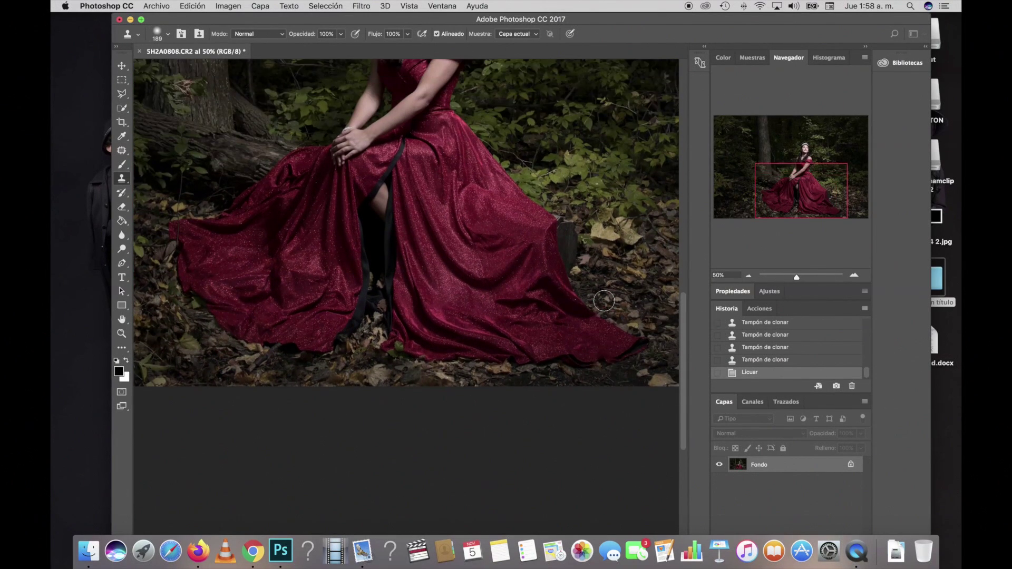
scroll(604, 301, up, 4)
scroll(603, 301, up, 4)
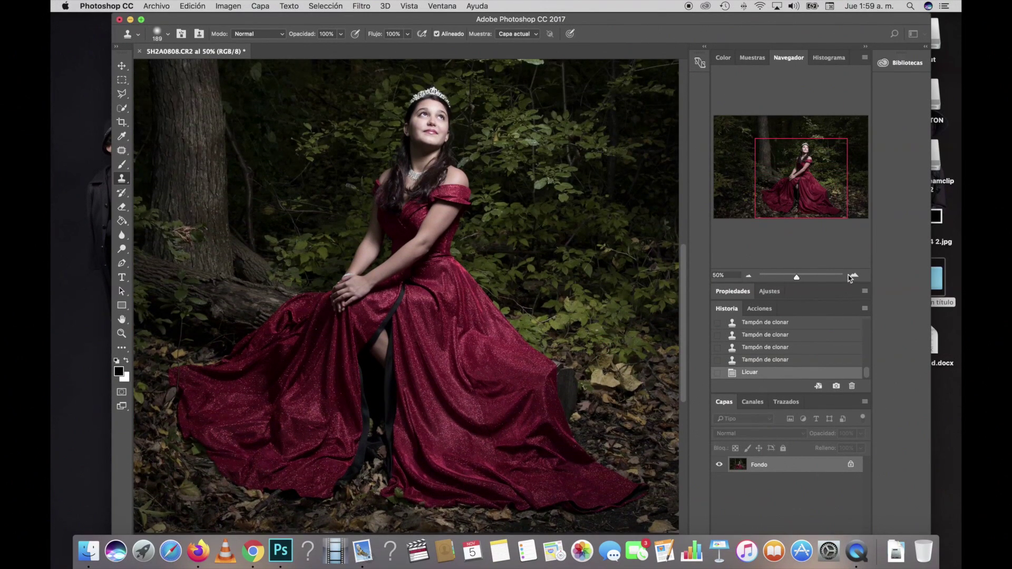
click(854, 275)
click(854, 275)
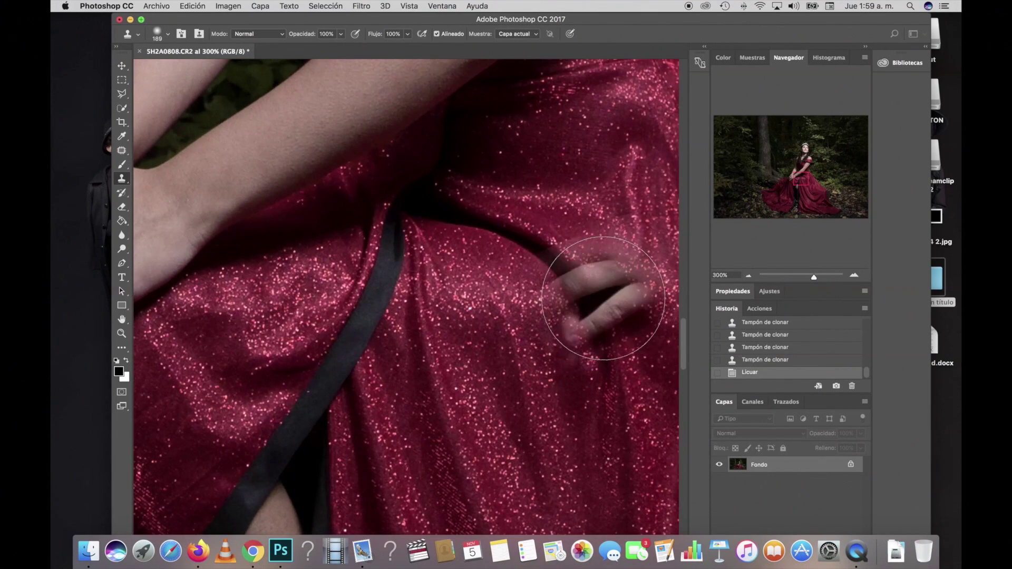
scroll(610, 294, up, 3)
scroll(603, 298, up, 2)
scroll(603, 298, up, 4)
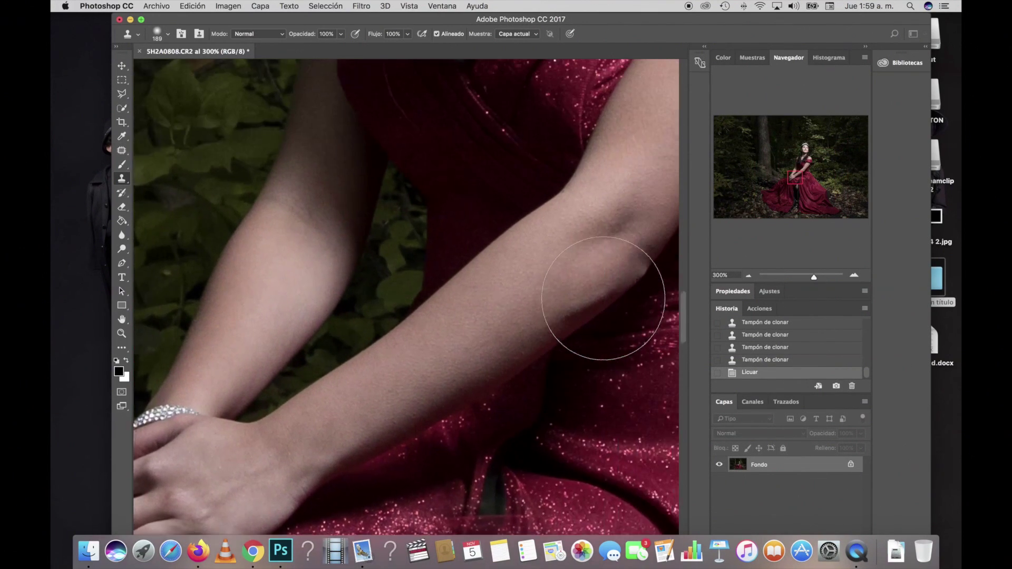
scroll(603, 298, up, 2)
scroll(603, 298, up, 5)
scroll(602, 298, up, 4)
scroll(604, 285, up, 3)
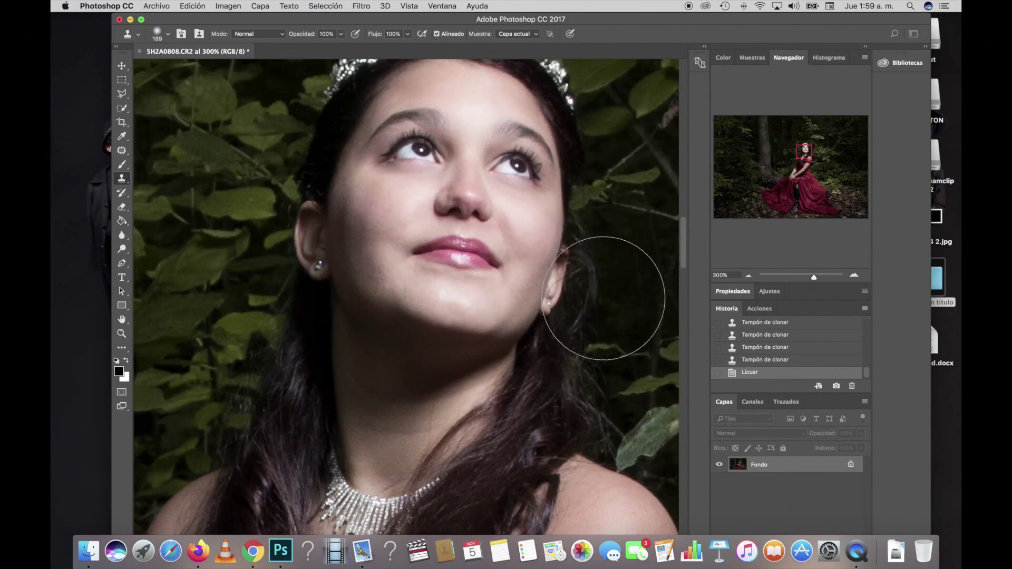
click(748, 275)
click(749, 275)
click(749, 275)
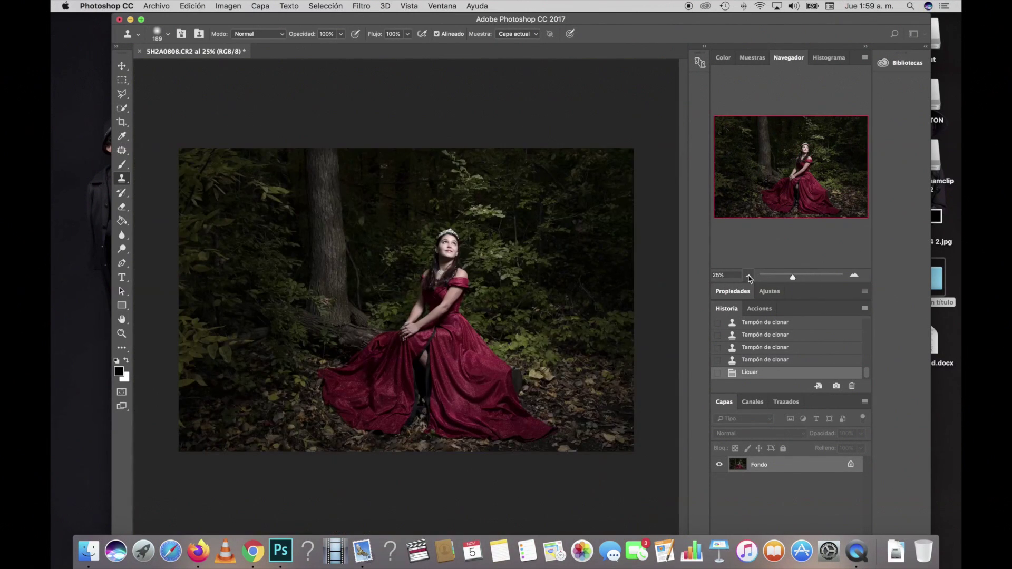
Step: Close 5H2A0808.CR2 and confirm saving the changes
click(120, 20)
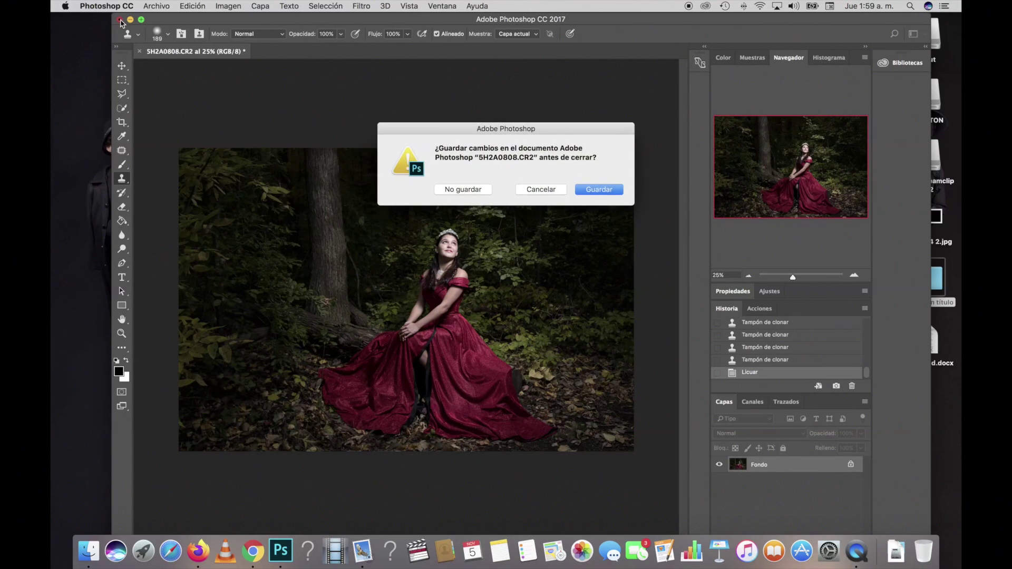
key(Return)
key(Return)
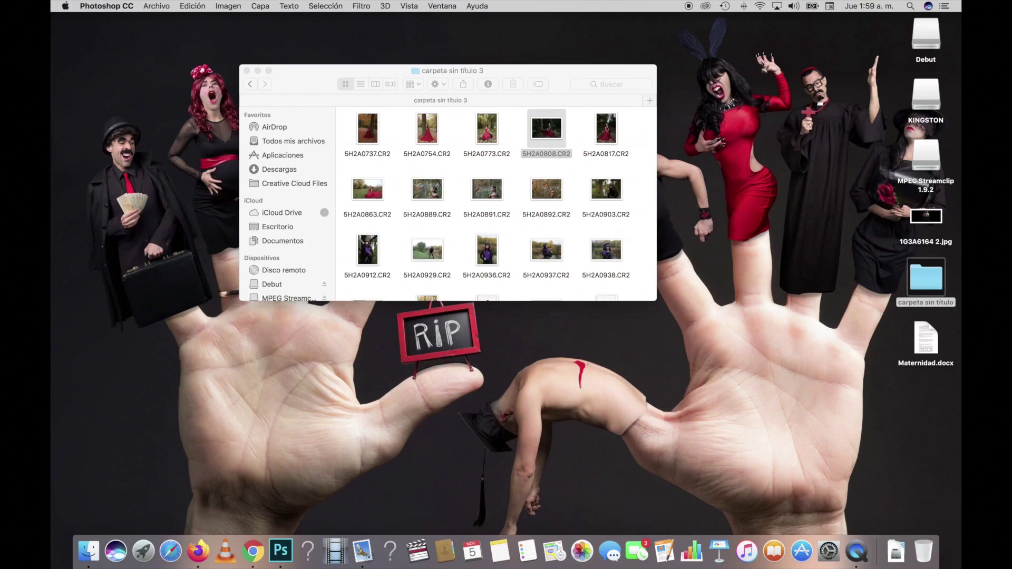
Step: Enlarge the Finder folder window to list every file
click(654, 278)
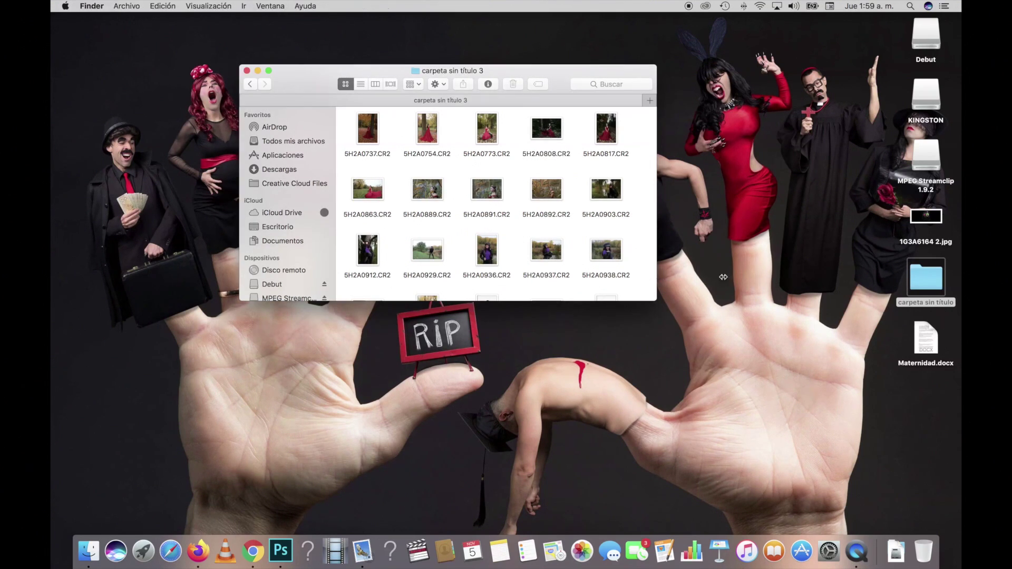
drag(683, 275, 847, 280)
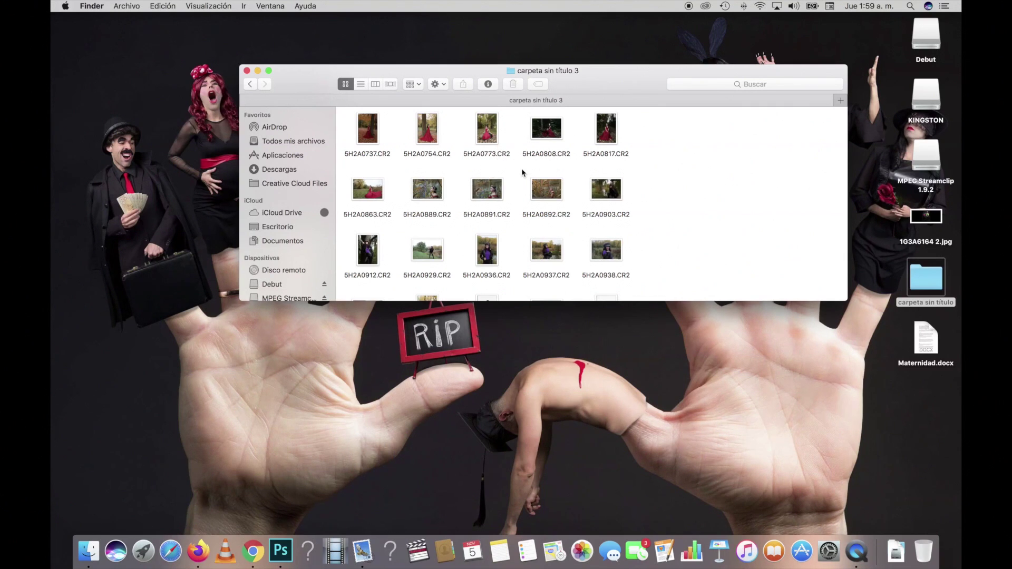
scroll(521, 172, down, 2)
drag(726, 309, 753, 521)
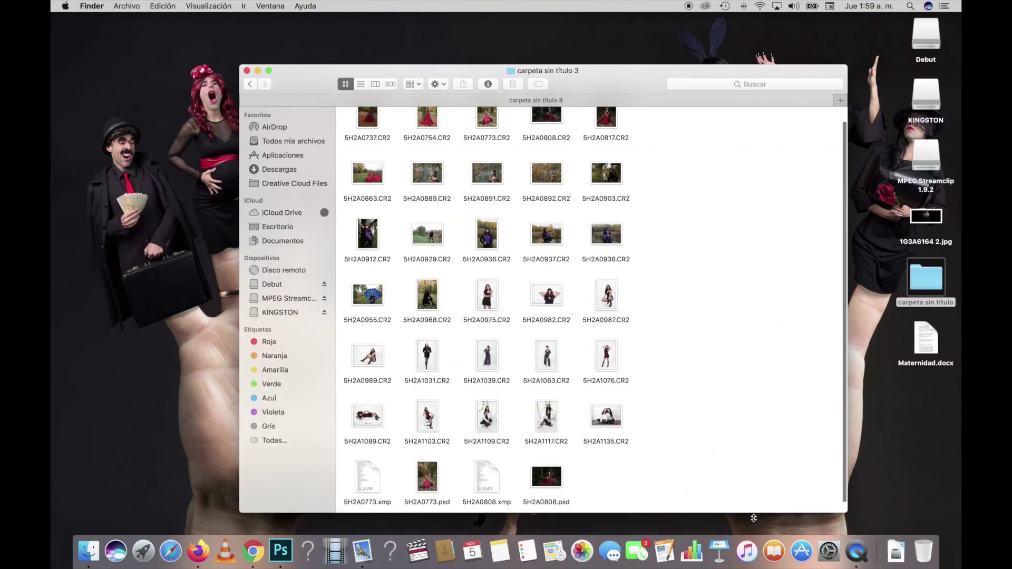
Step: Preview 5H2A0773.CR2 in Quick Look, then open 5H2A0773.psd in Photoshop
click(495, 121)
key(space)
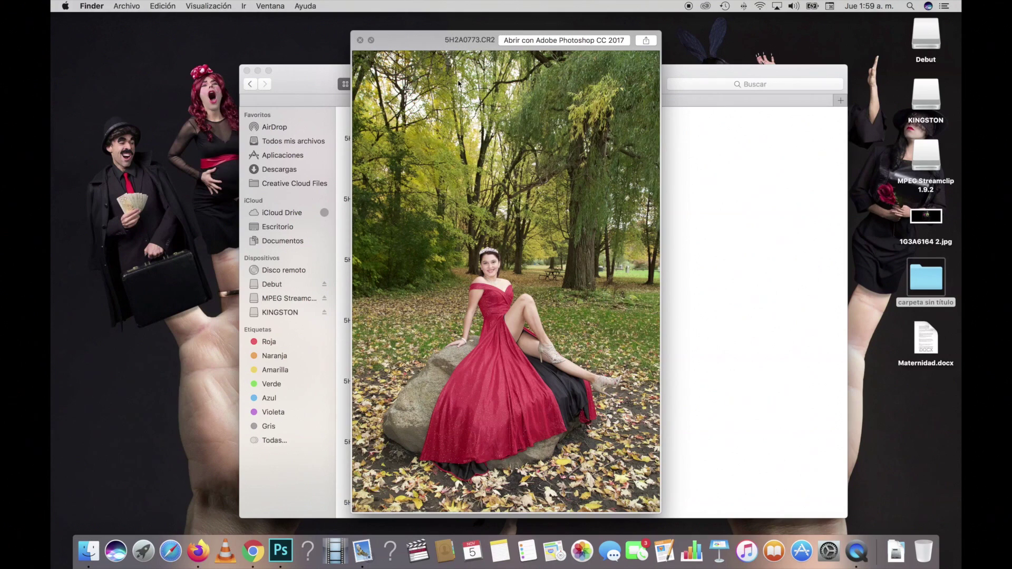
key(space)
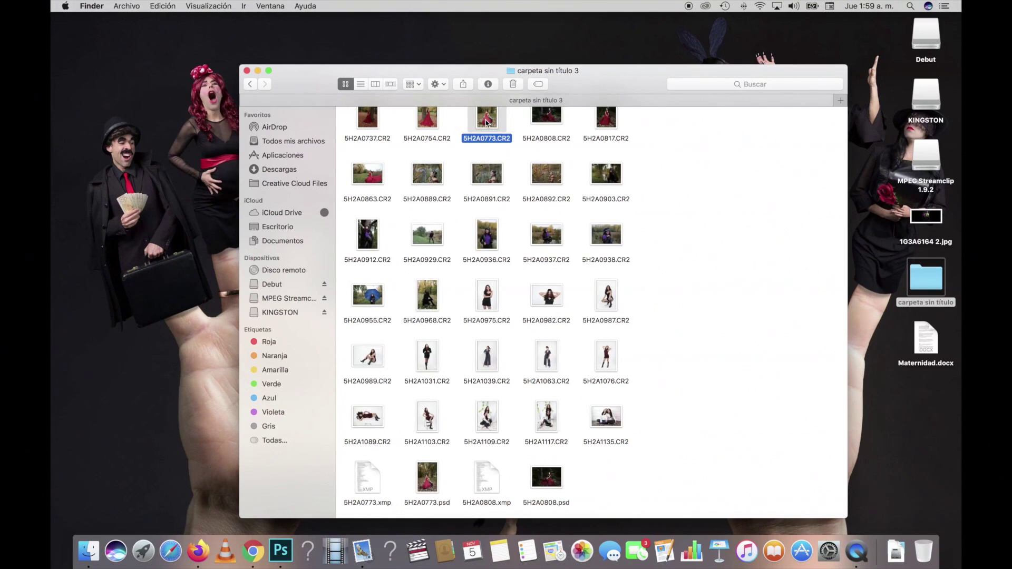
double_click(427, 483)
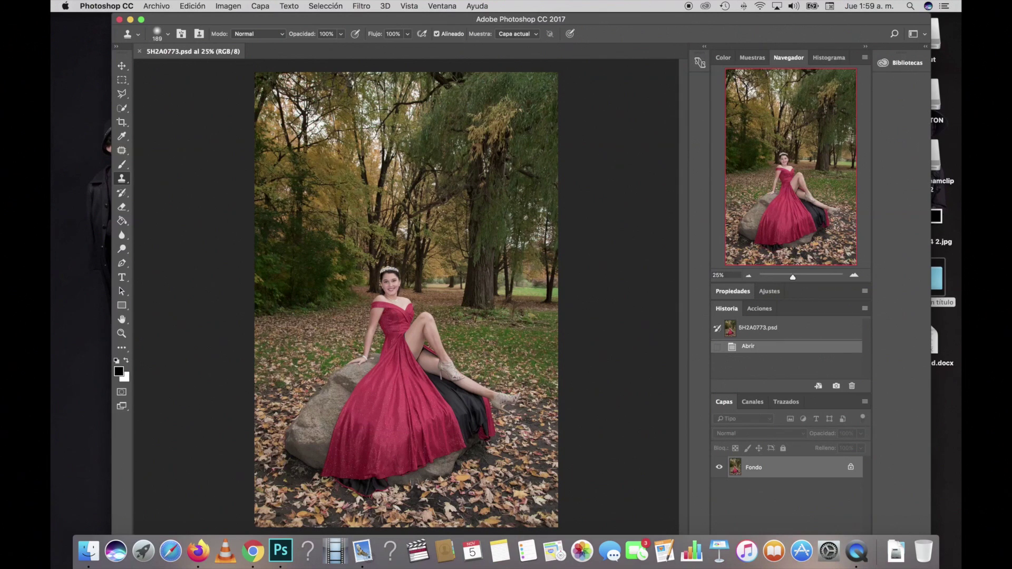
Step: Compare 5H2A0773.psd in Photoshop side by side with a Quick Look preview of 5H2A0773.CR2
drag(605, 21, 926, 18)
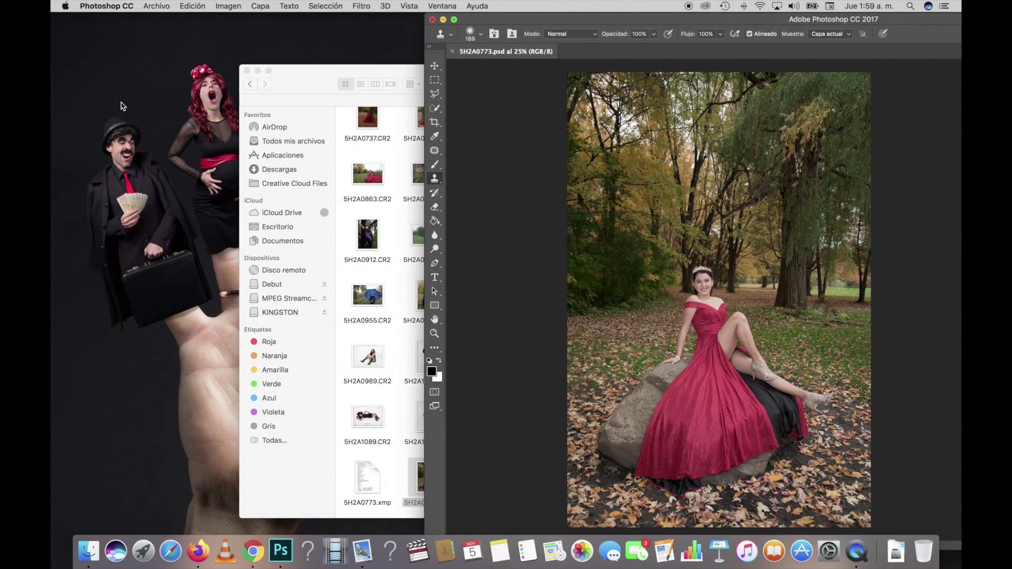
click(290, 86)
click(485, 129)
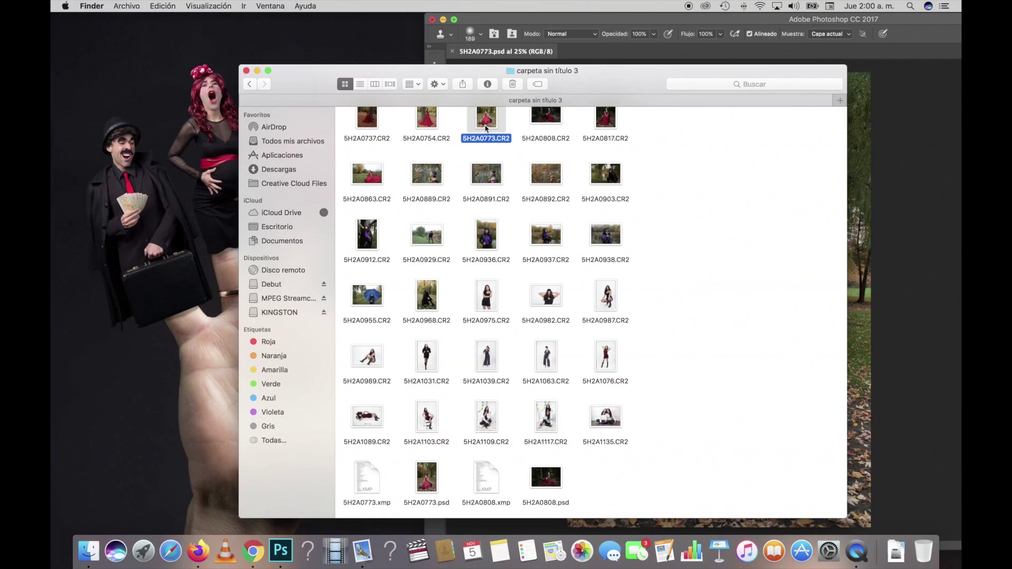
key(space)
mouse_move(811, 71)
mouse_down()
mouse_move(474, 87)
mouse_move(381, 69)
mouse_up()
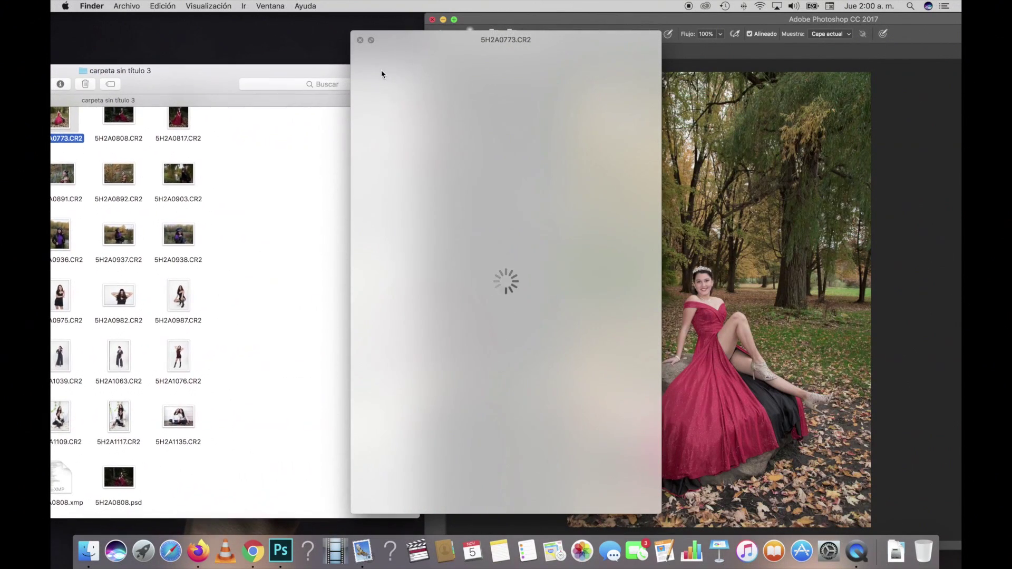
drag(455, 49, 320, 72)
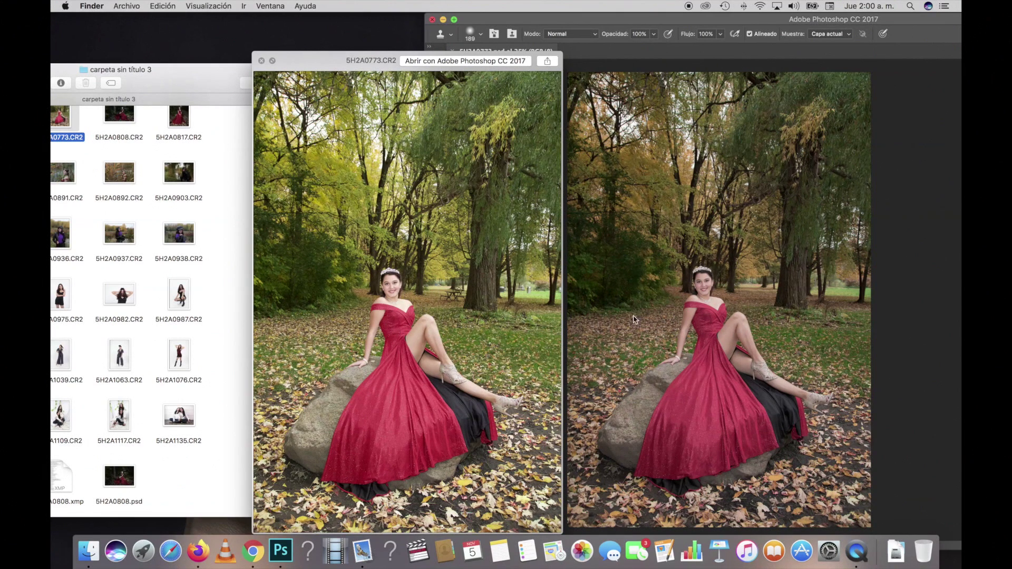
key(space)
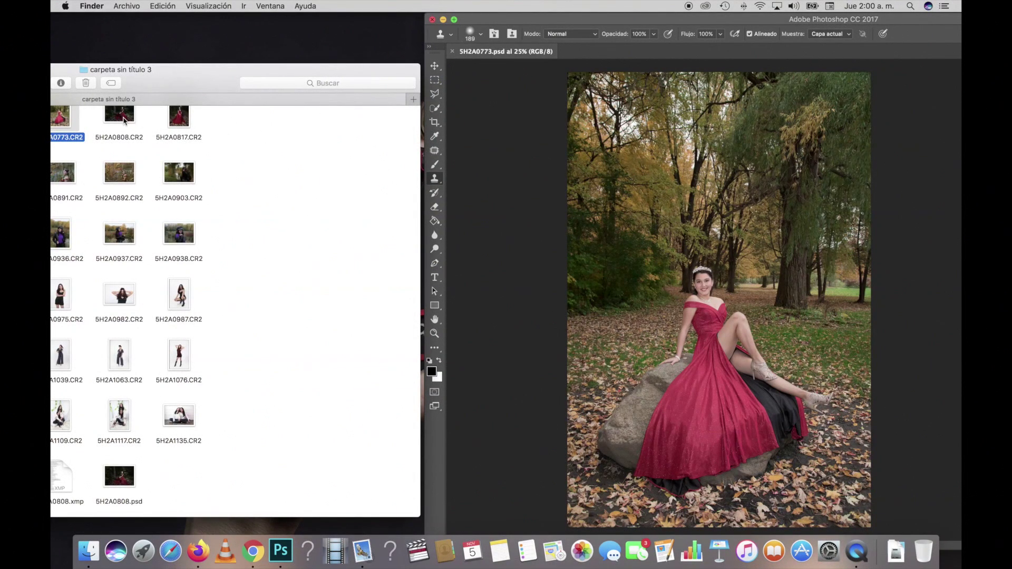
Step: Open 5H2A0808.psd and size a Quick Look preview of 5H2A0808.CR2 beside it
double_click(119, 477)
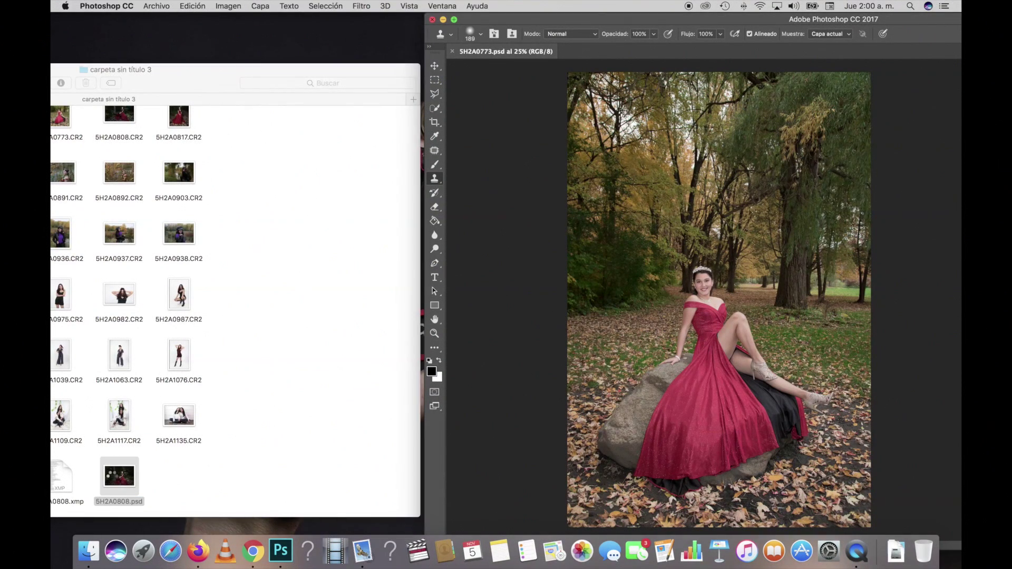
click(118, 122)
key(space)
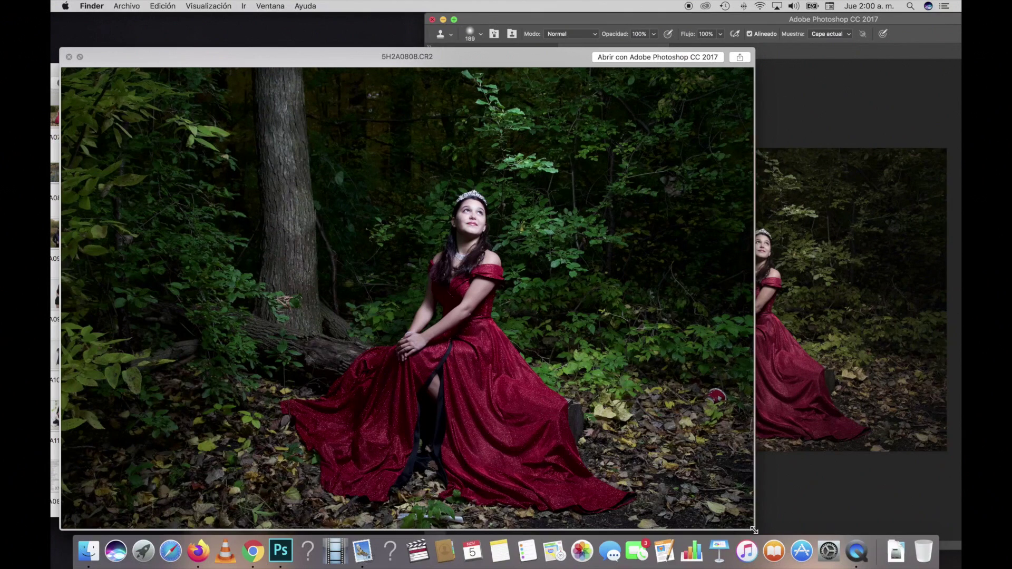
drag(754, 530, 514, 397)
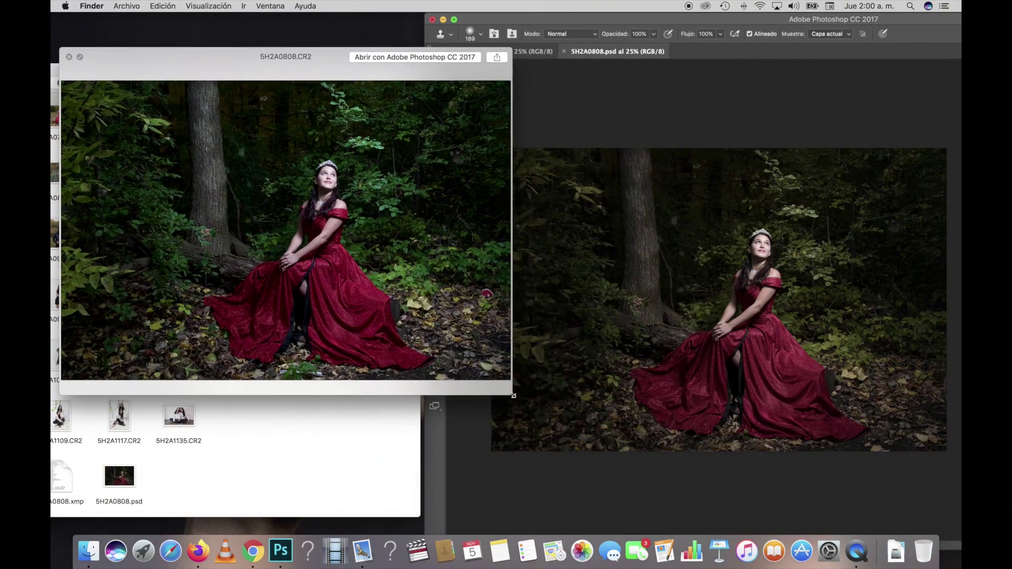
mouse_move(477, 348)
mouse_down()
mouse_move(465, 409)
mouse_move(483, 414)
mouse_up()
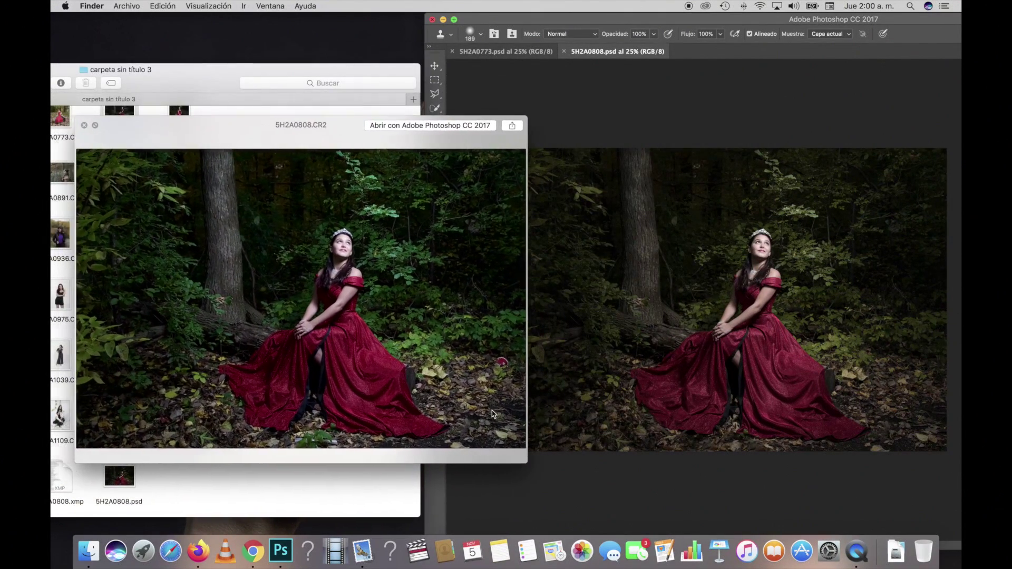
mouse_move(522, 463)
mouse_down()
mouse_move(445, 436)
mouse_move(490, 433)
mouse_move(468, 432)
mouse_up()
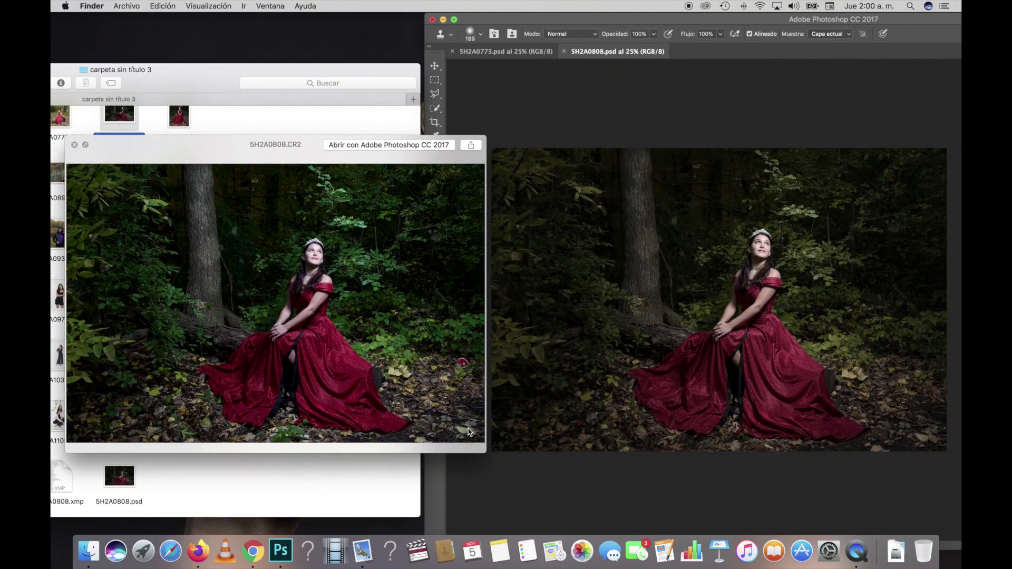